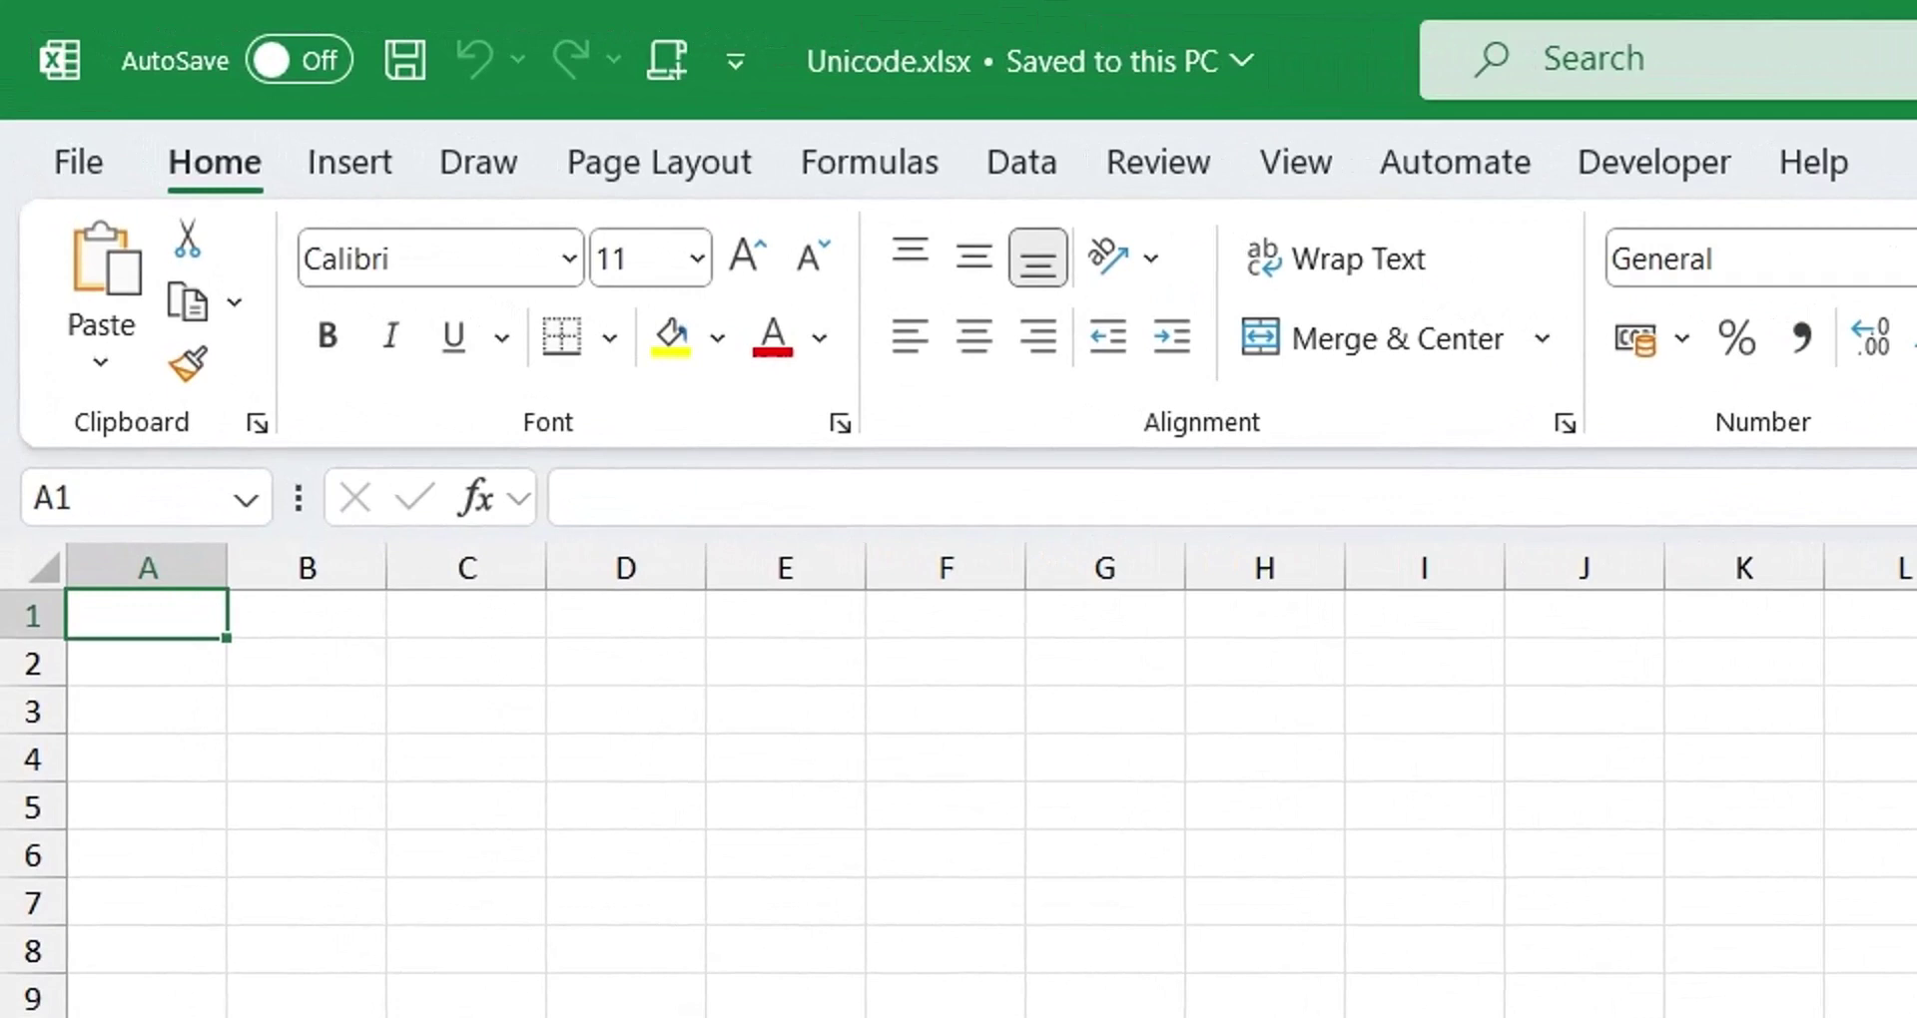
# Enter the formula =UNICHAR(128400) in cell A1.
pyautogui.write('=uni')
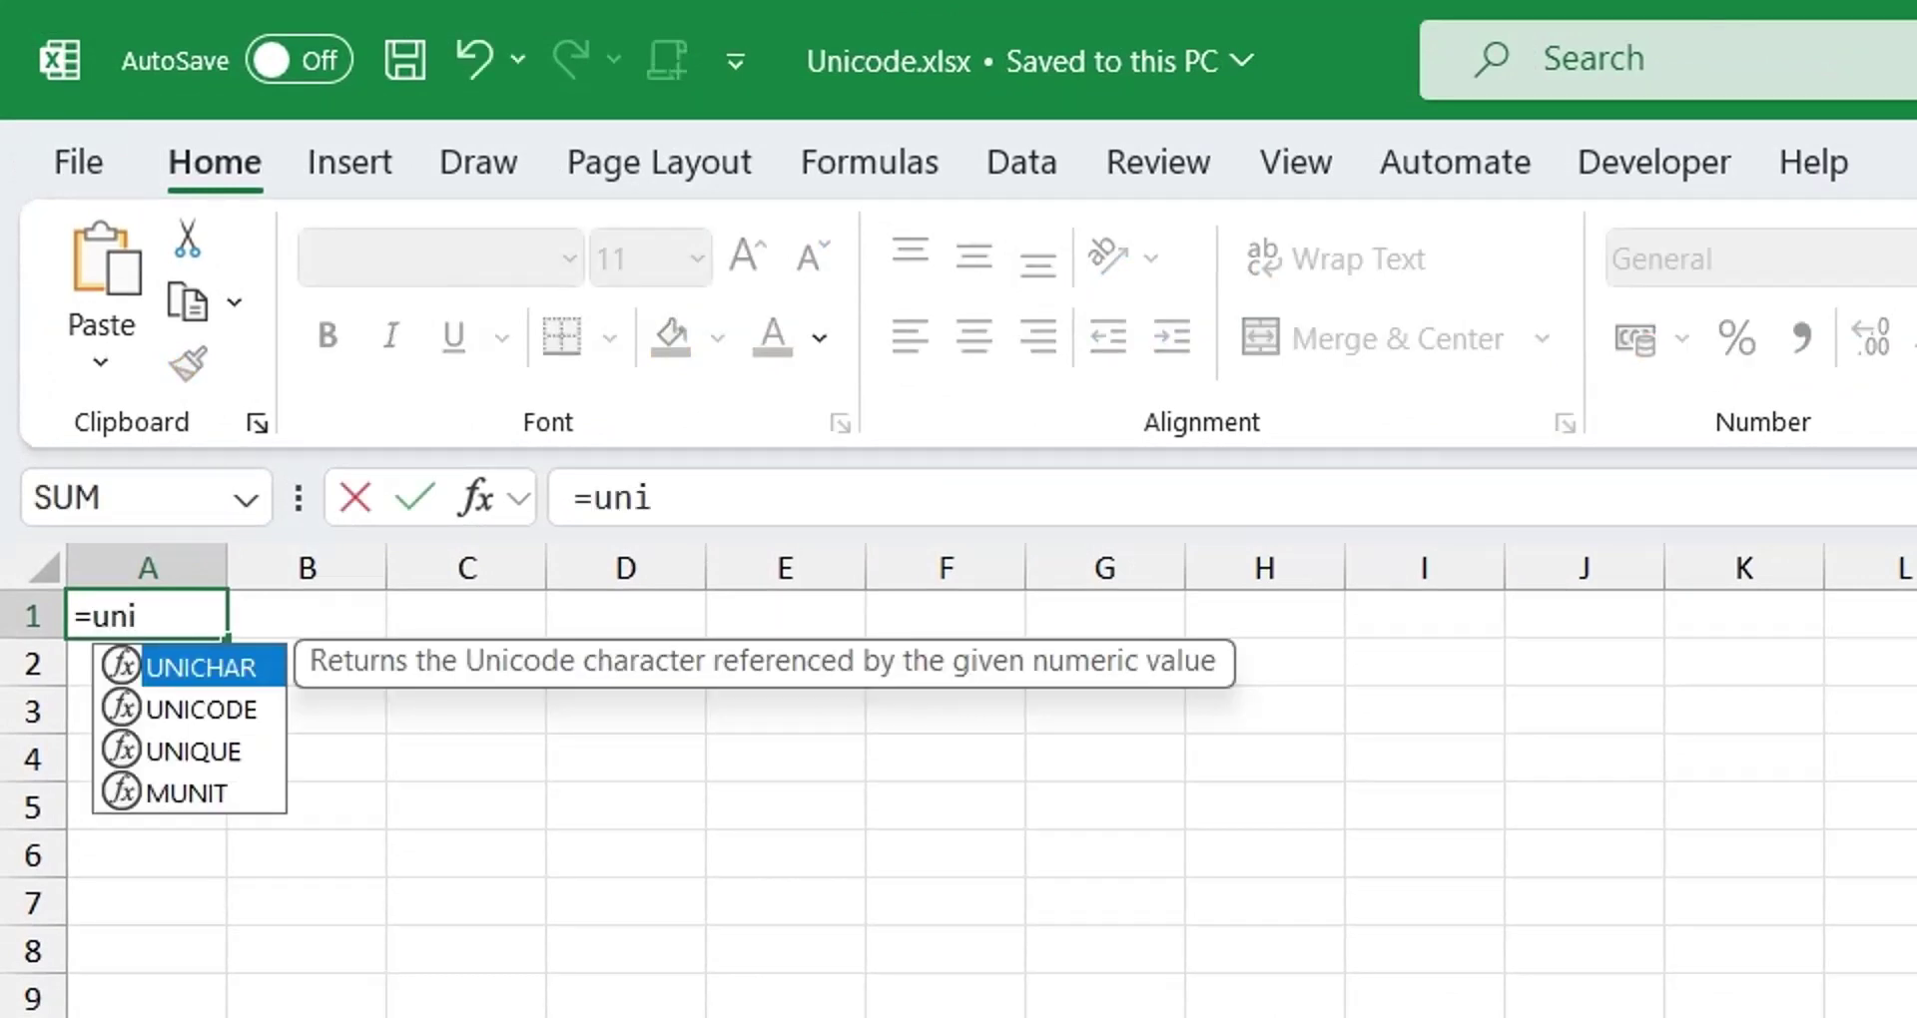
pyautogui.write('char(')
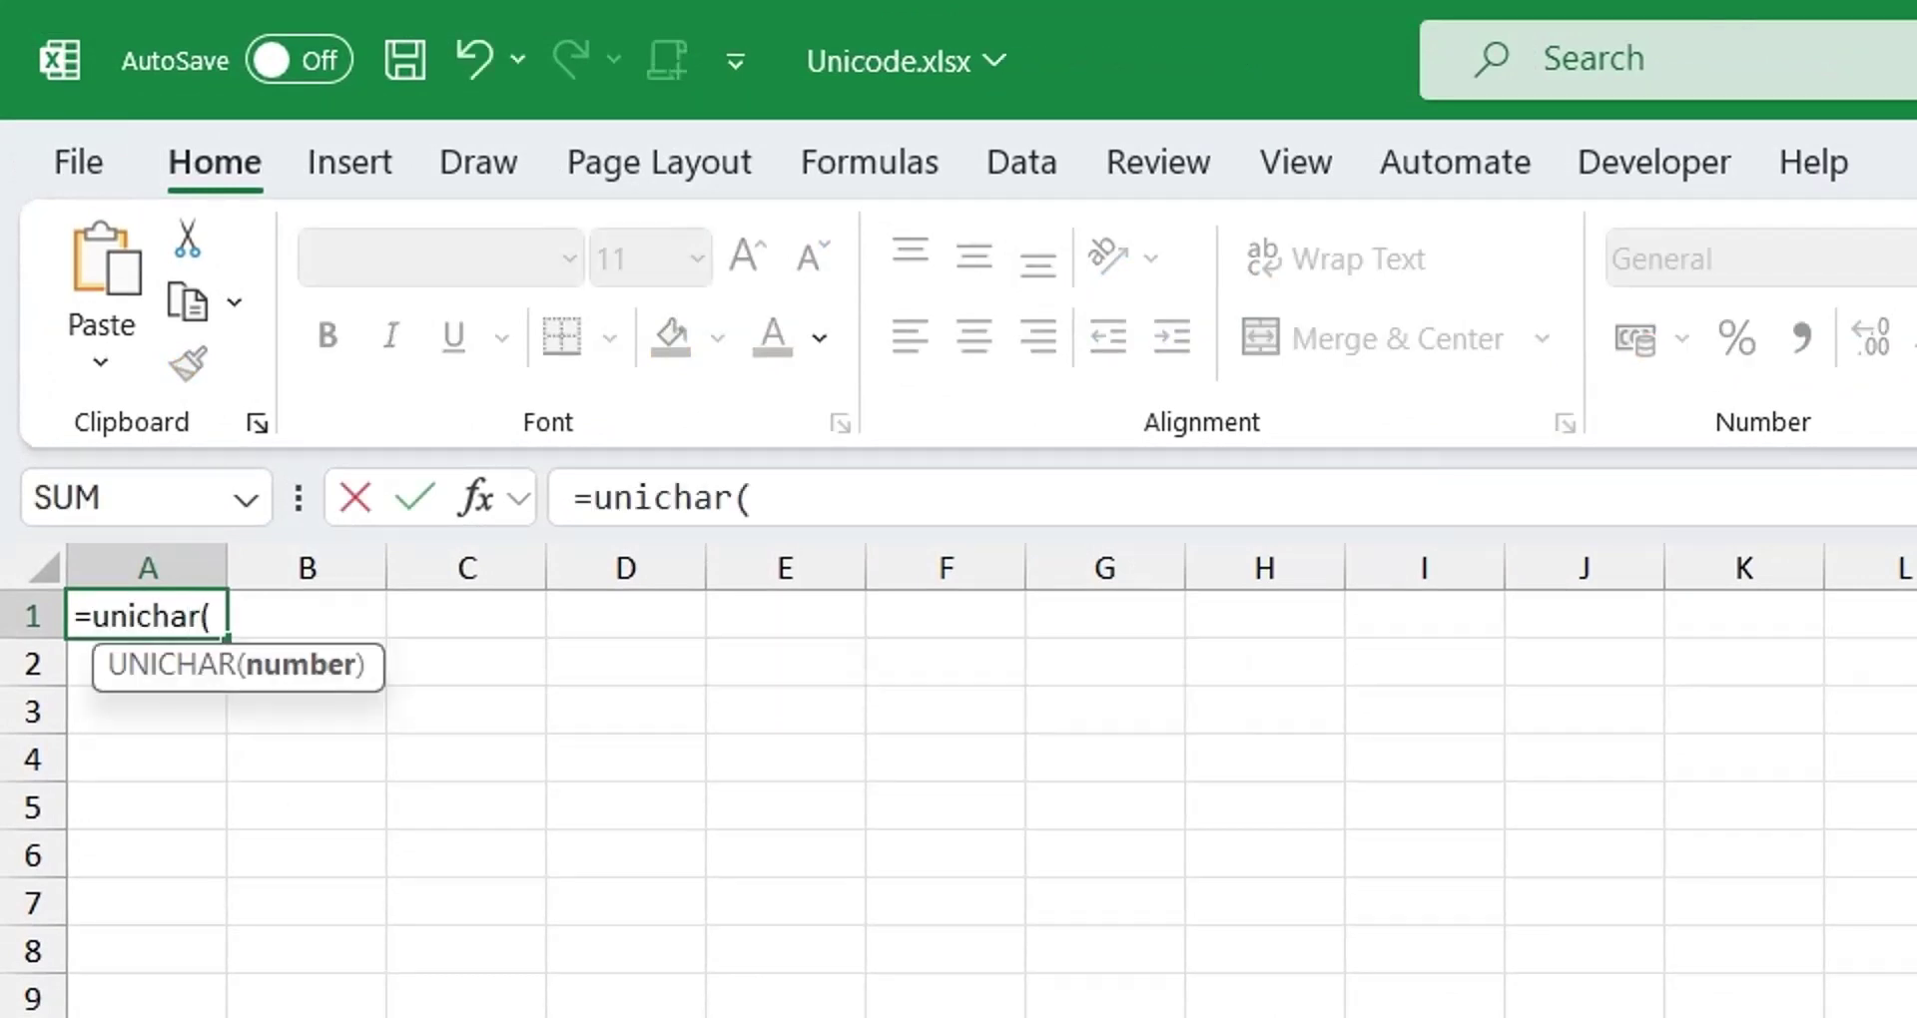
pyautogui.write('128')
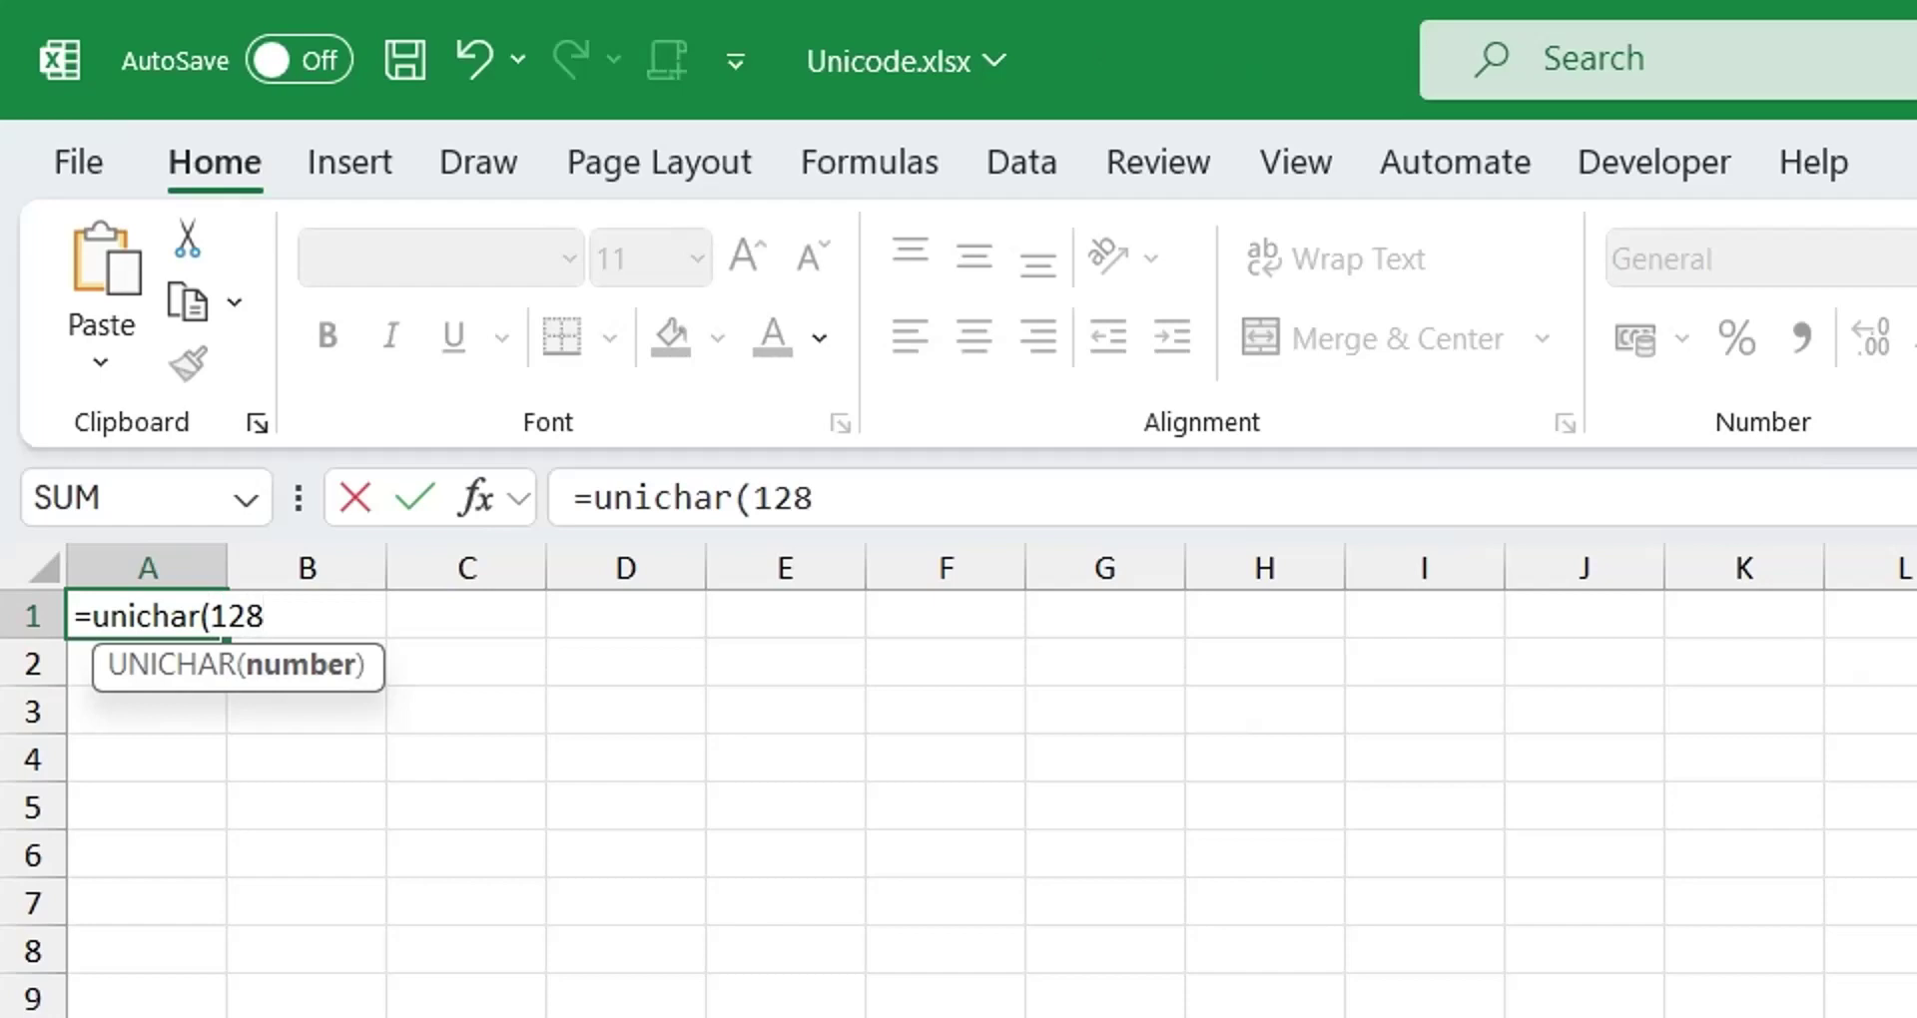
pyautogui.write('400)')
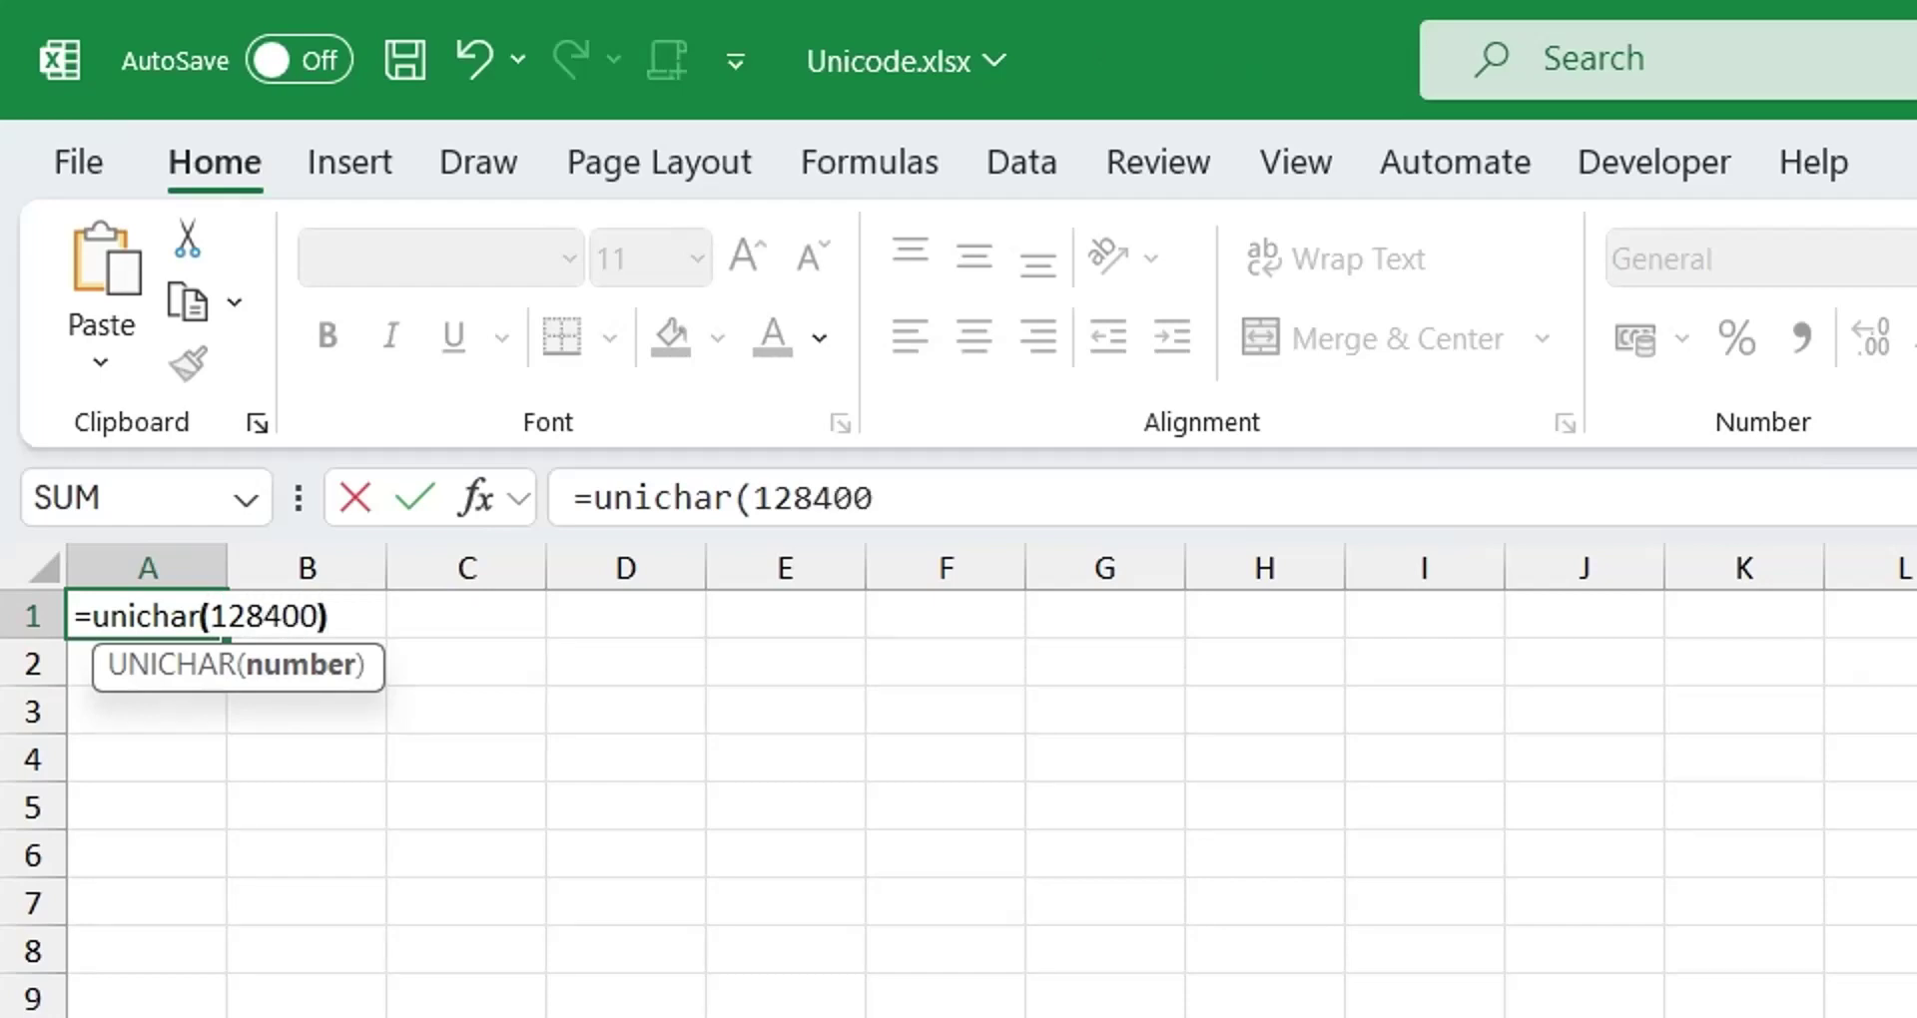
pyautogui.press('Return')
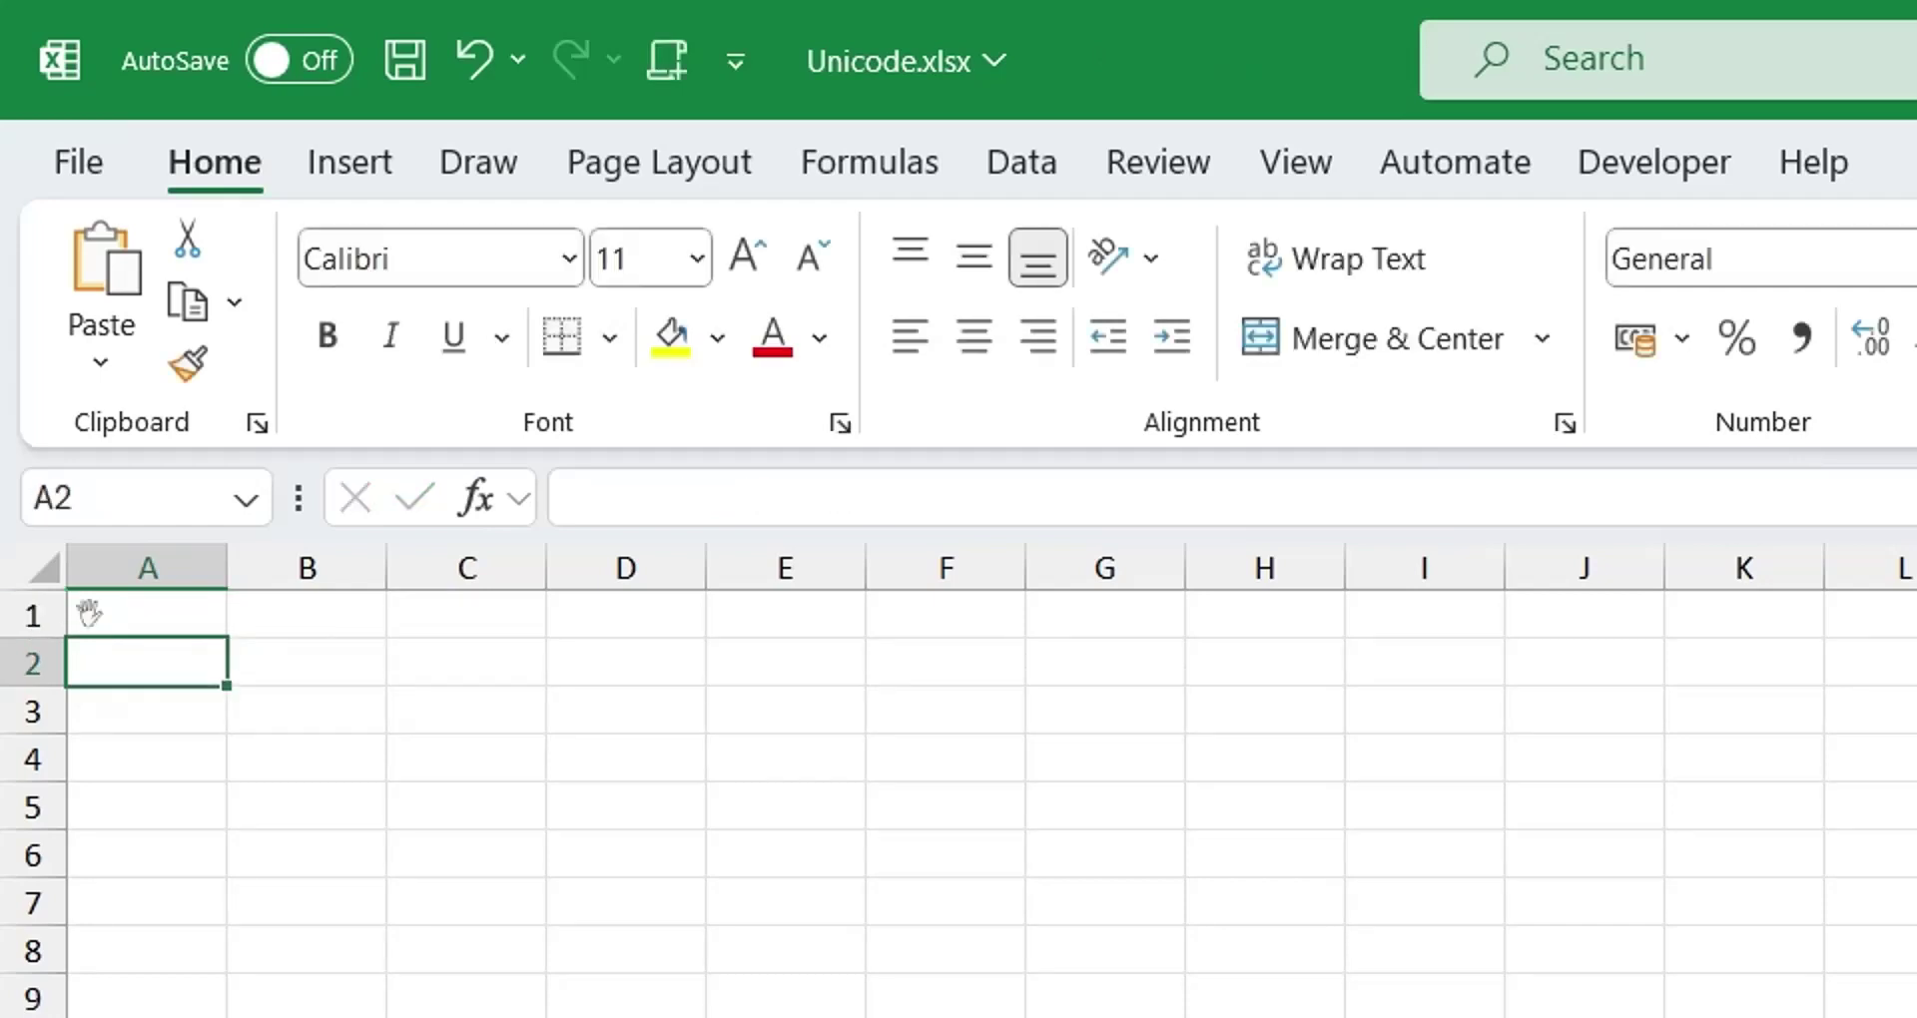
# Enlarge the hand symbol in cell A1 to font size 48.
pyautogui.click(196, 597)
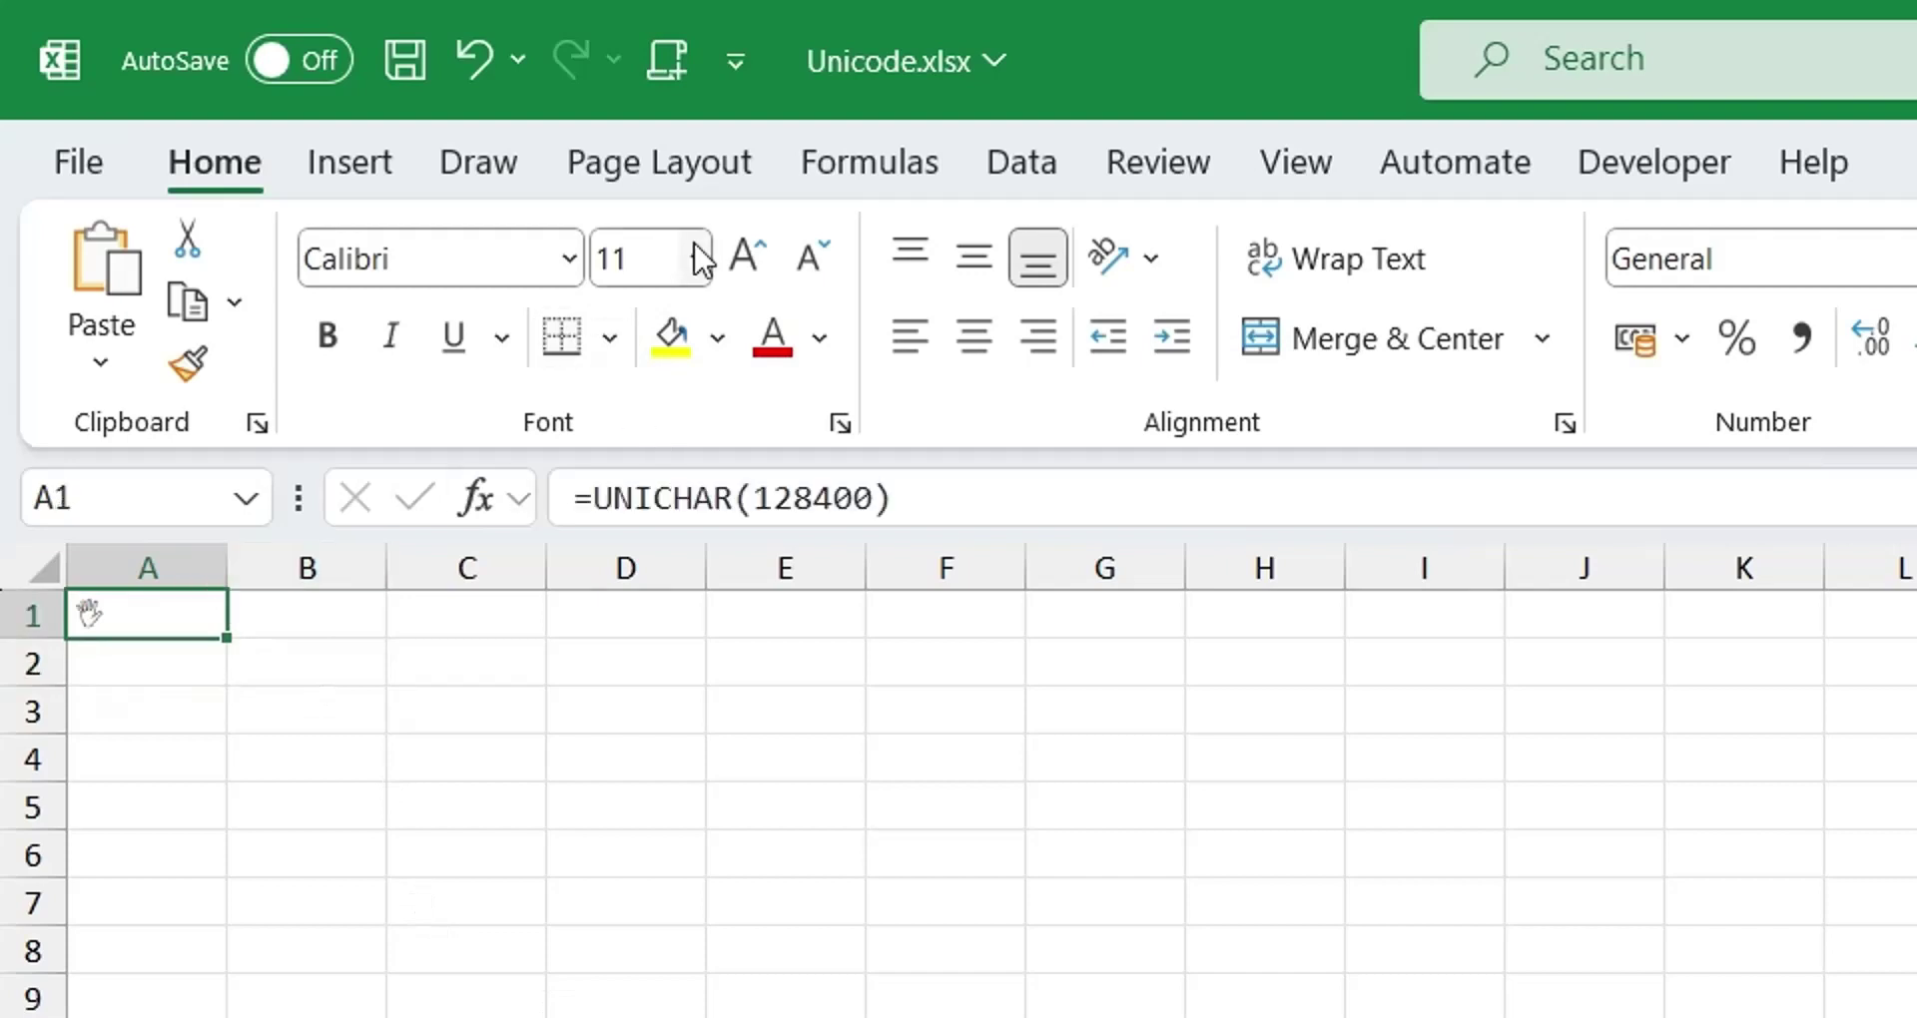
pyautogui.click(746, 258)
pyautogui.click(747, 258)
pyautogui.click(747, 258)
pyautogui.click(747, 257)
pyautogui.click(747, 258)
pyautogui.click(746, 258)
pyautogui.click(746, 258)
pyautogui.click(746, 258)
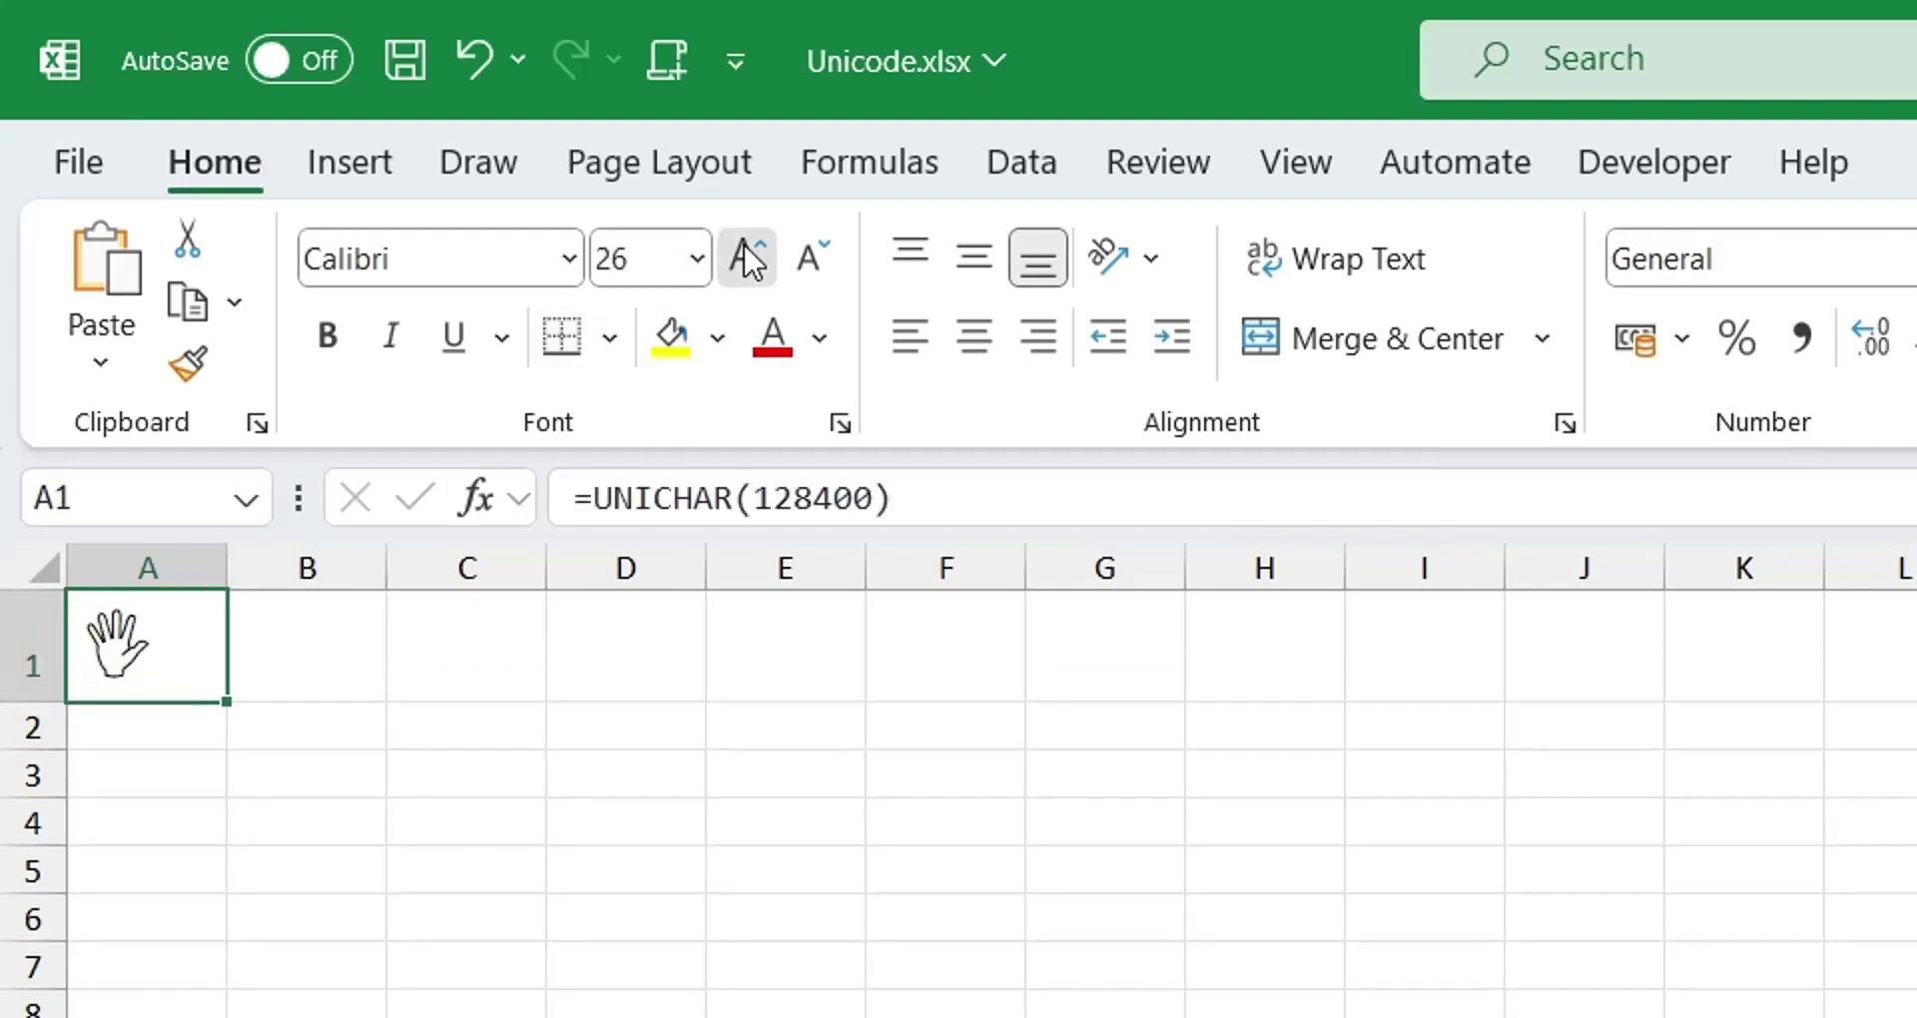
pyautogui.click(746, 257)
pyautogui.click(747, 257)
pyautogui.click(747, 258)
pyautogui.click(747, 257)
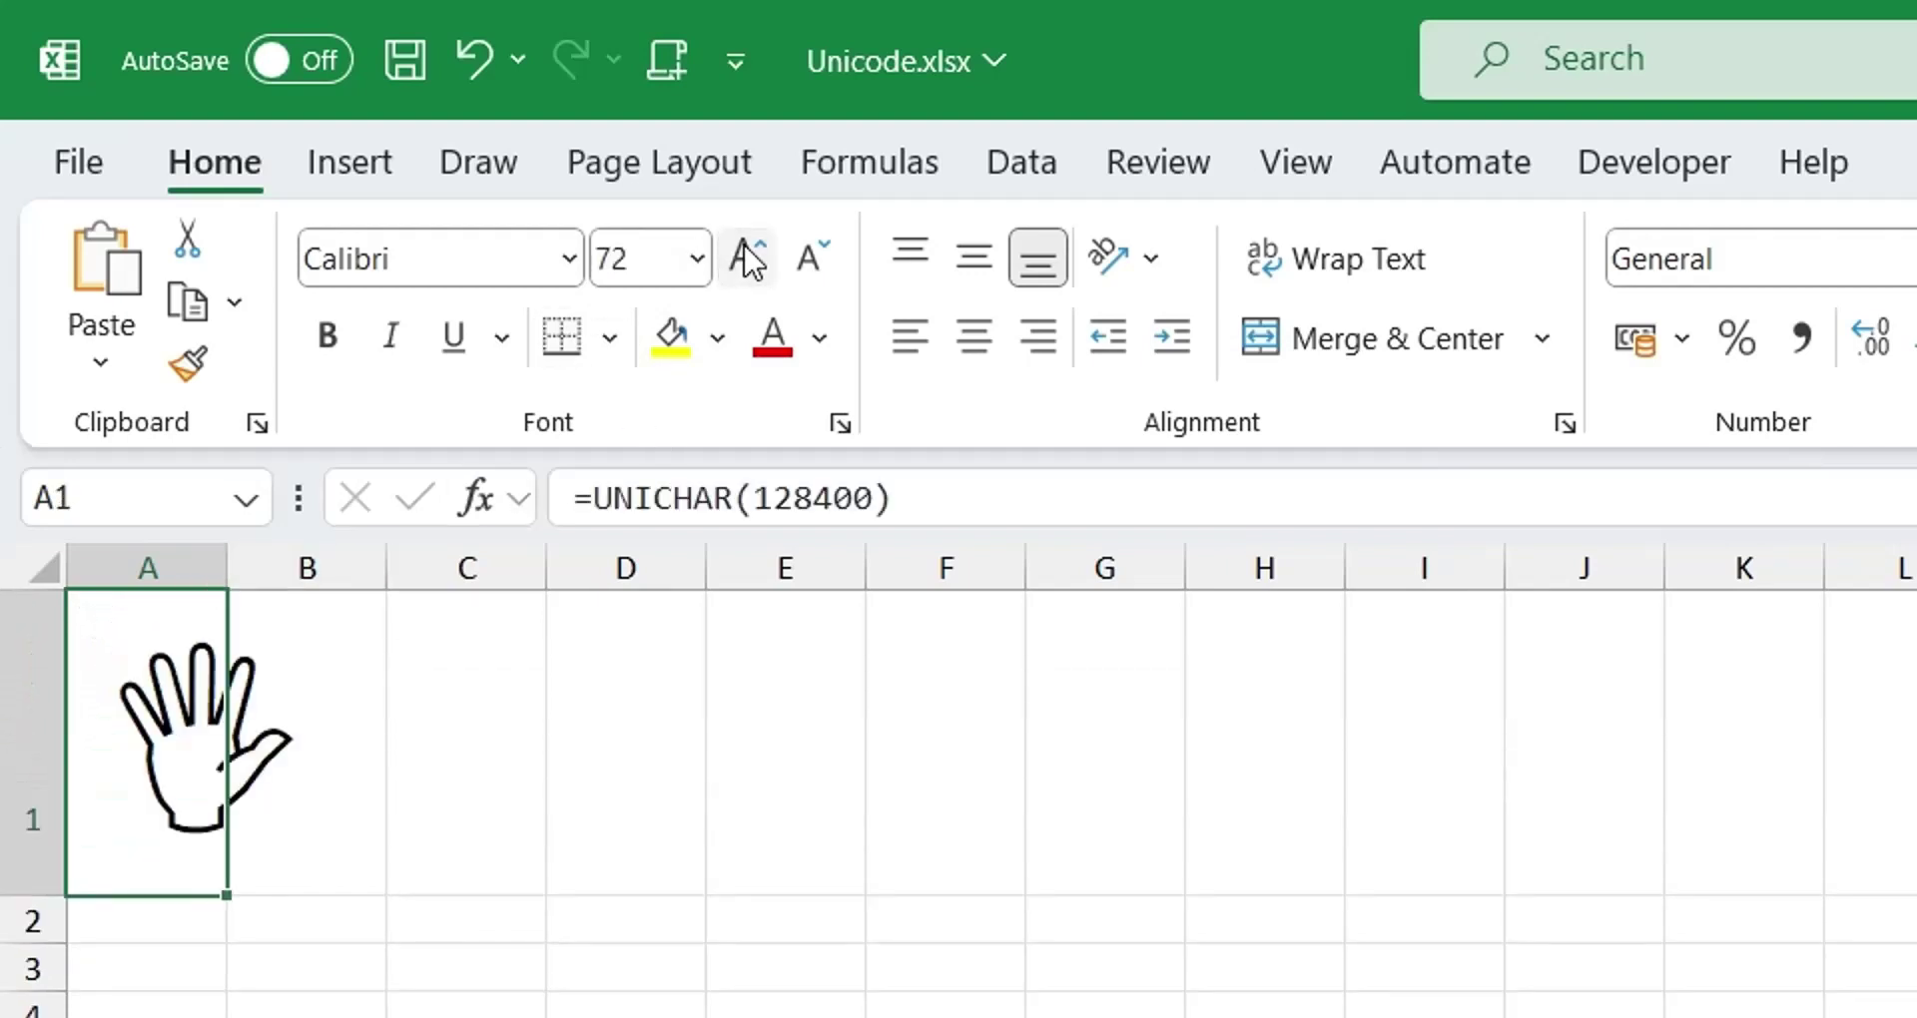
pyautogui.click(809, 262)
pyautogui.click(809, 262)
pyautogui.hotkey('ctrl', 'z')
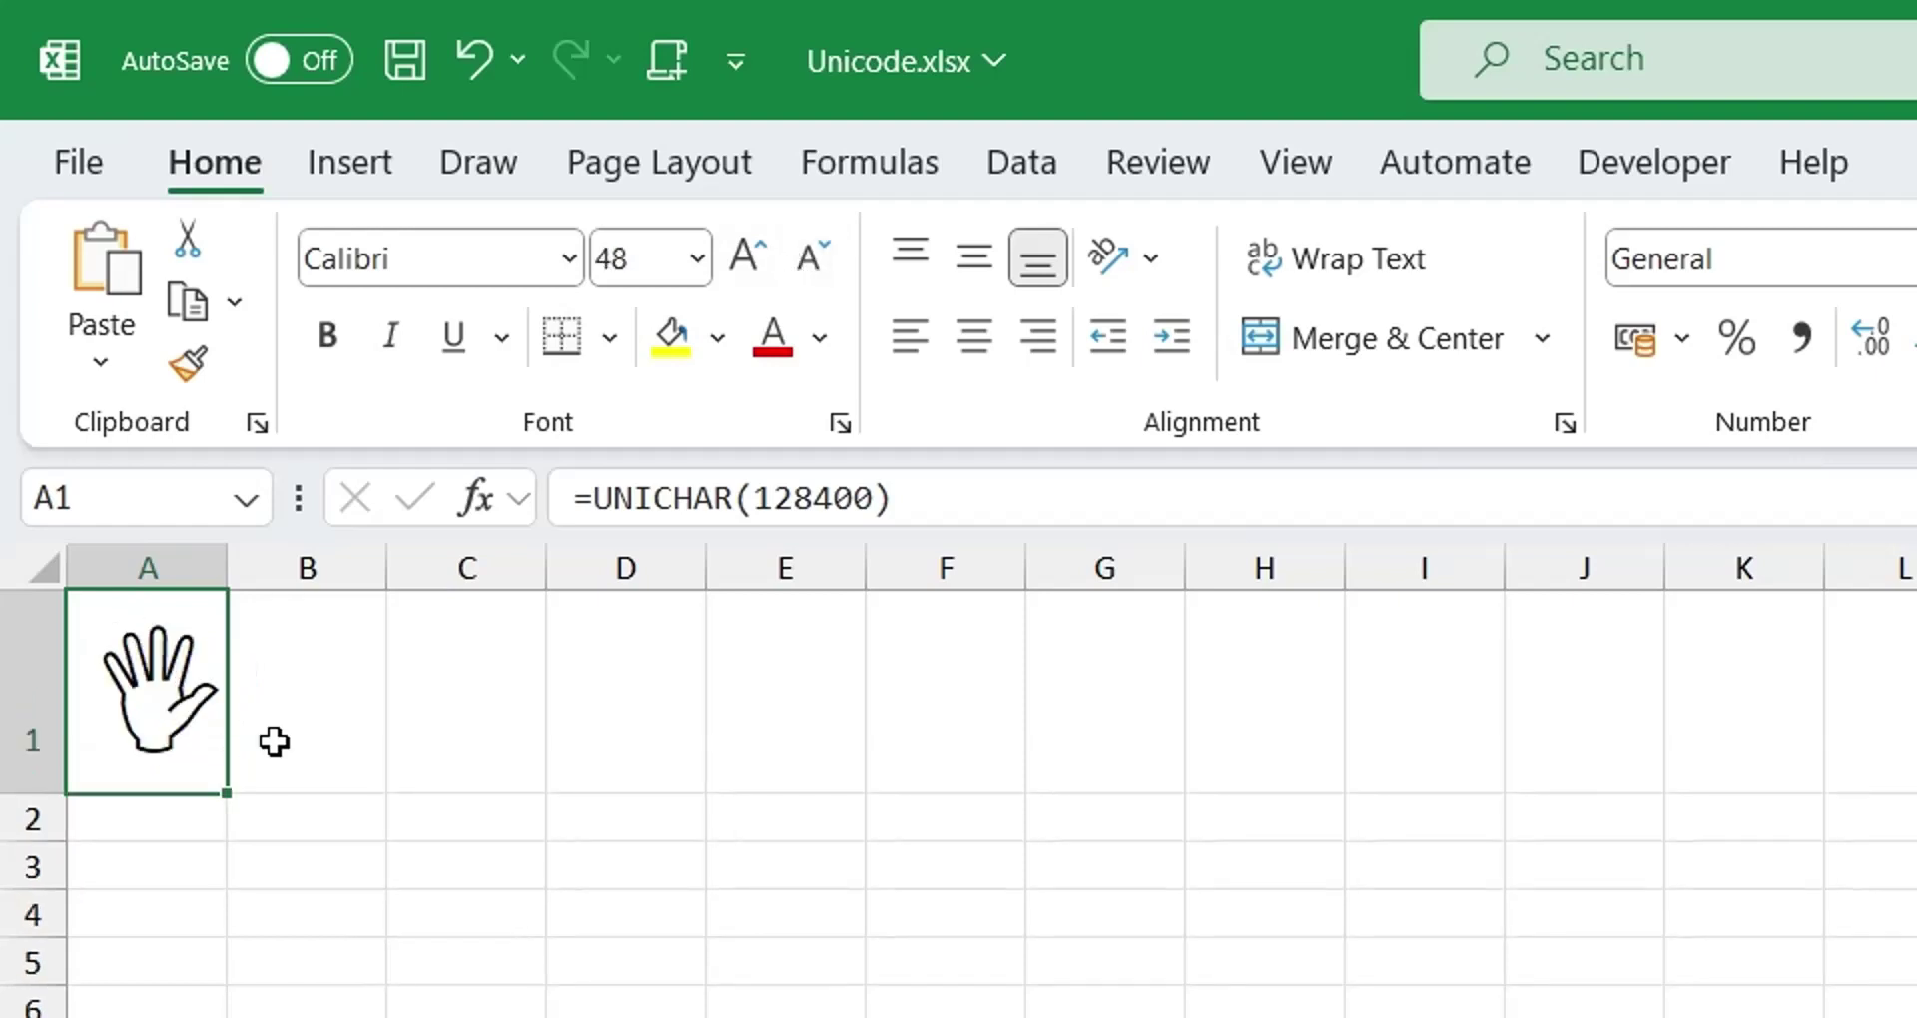
# Enter a UNICODE formula in cell B1 that returns the code of the symbol in A1.
pyautogui.click(338, 685)
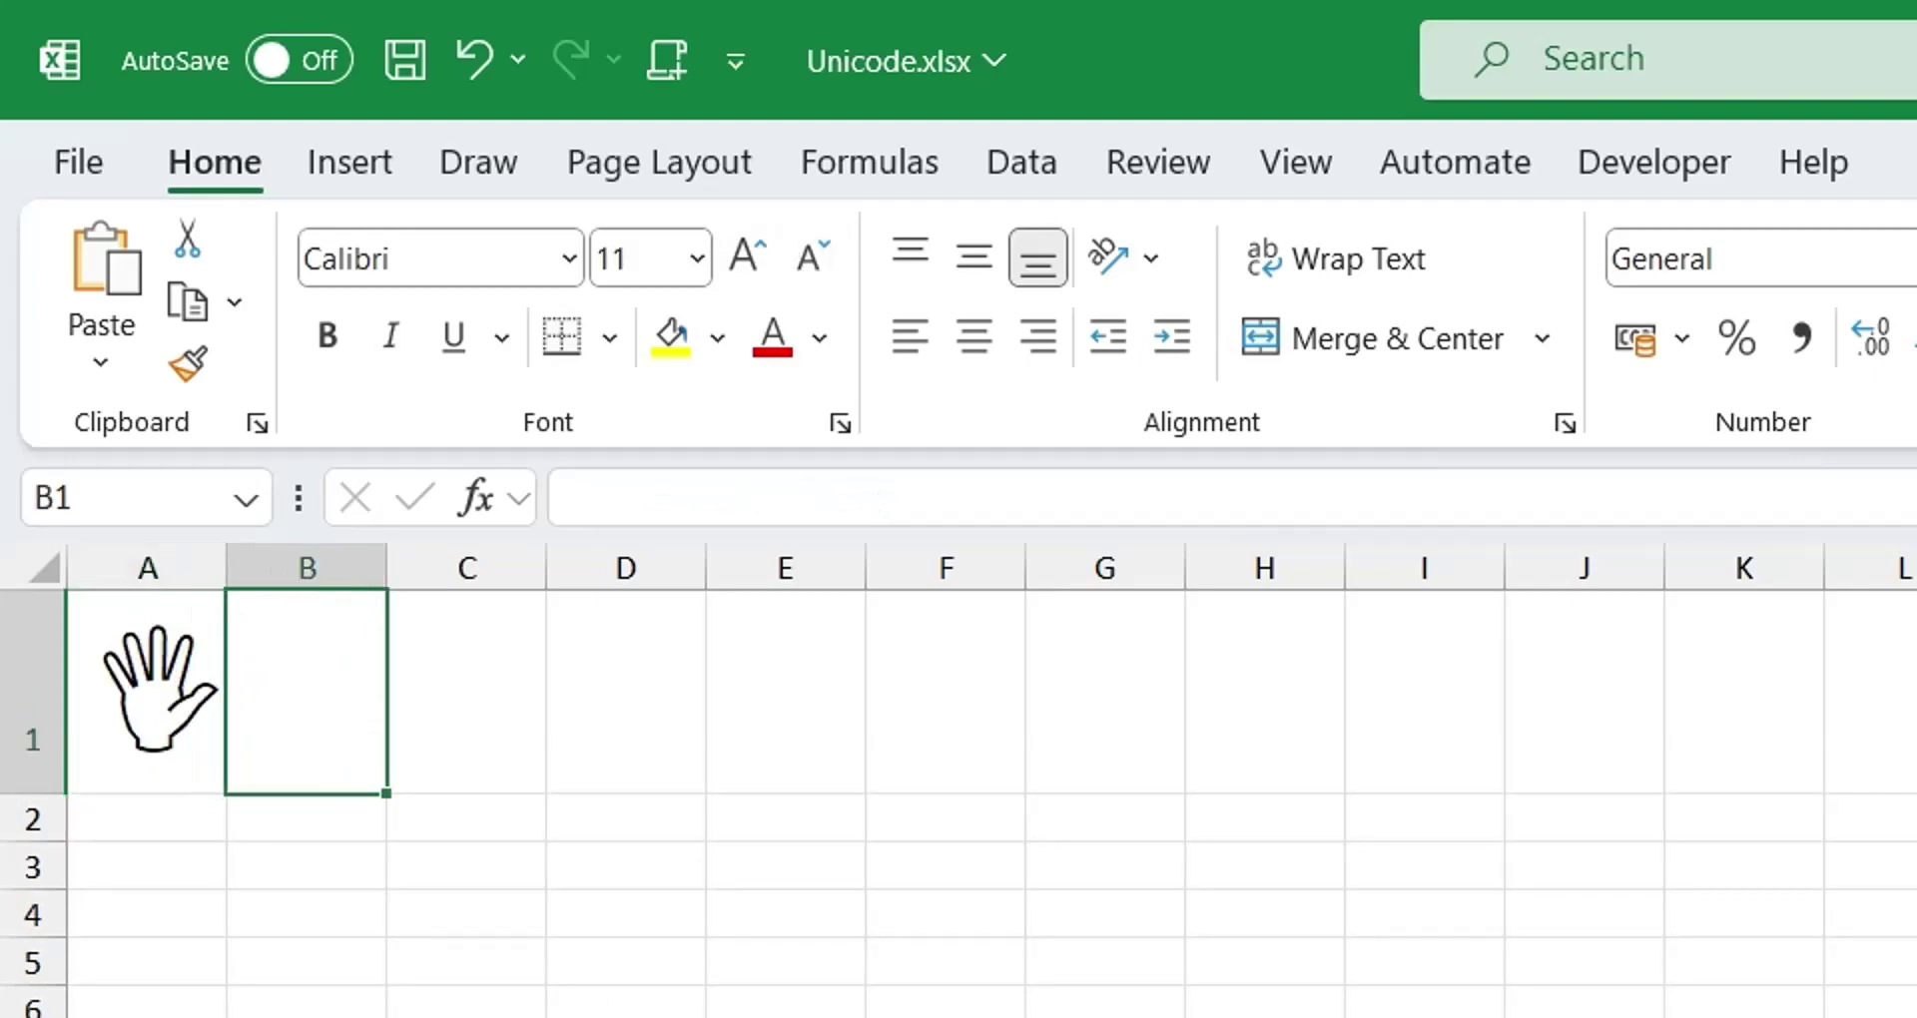
pyautogui.write('=u')
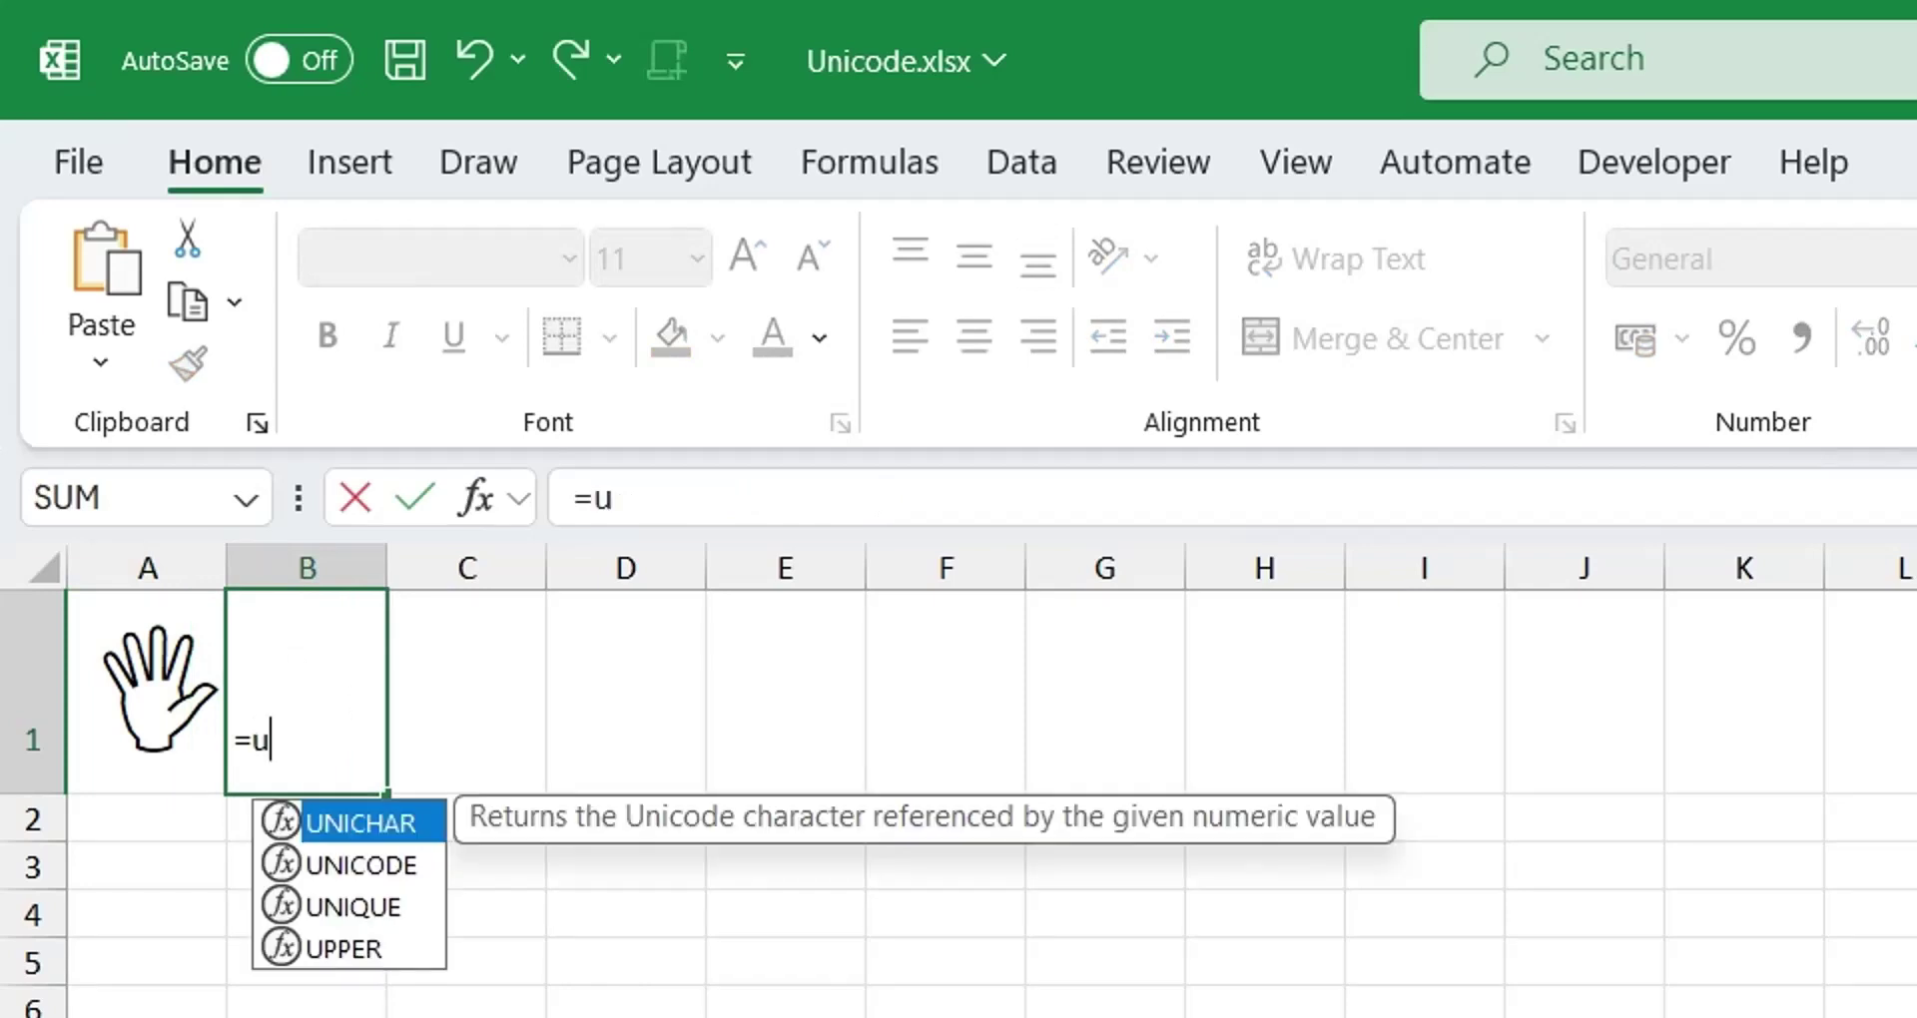
pyautogui.write('nicode(')
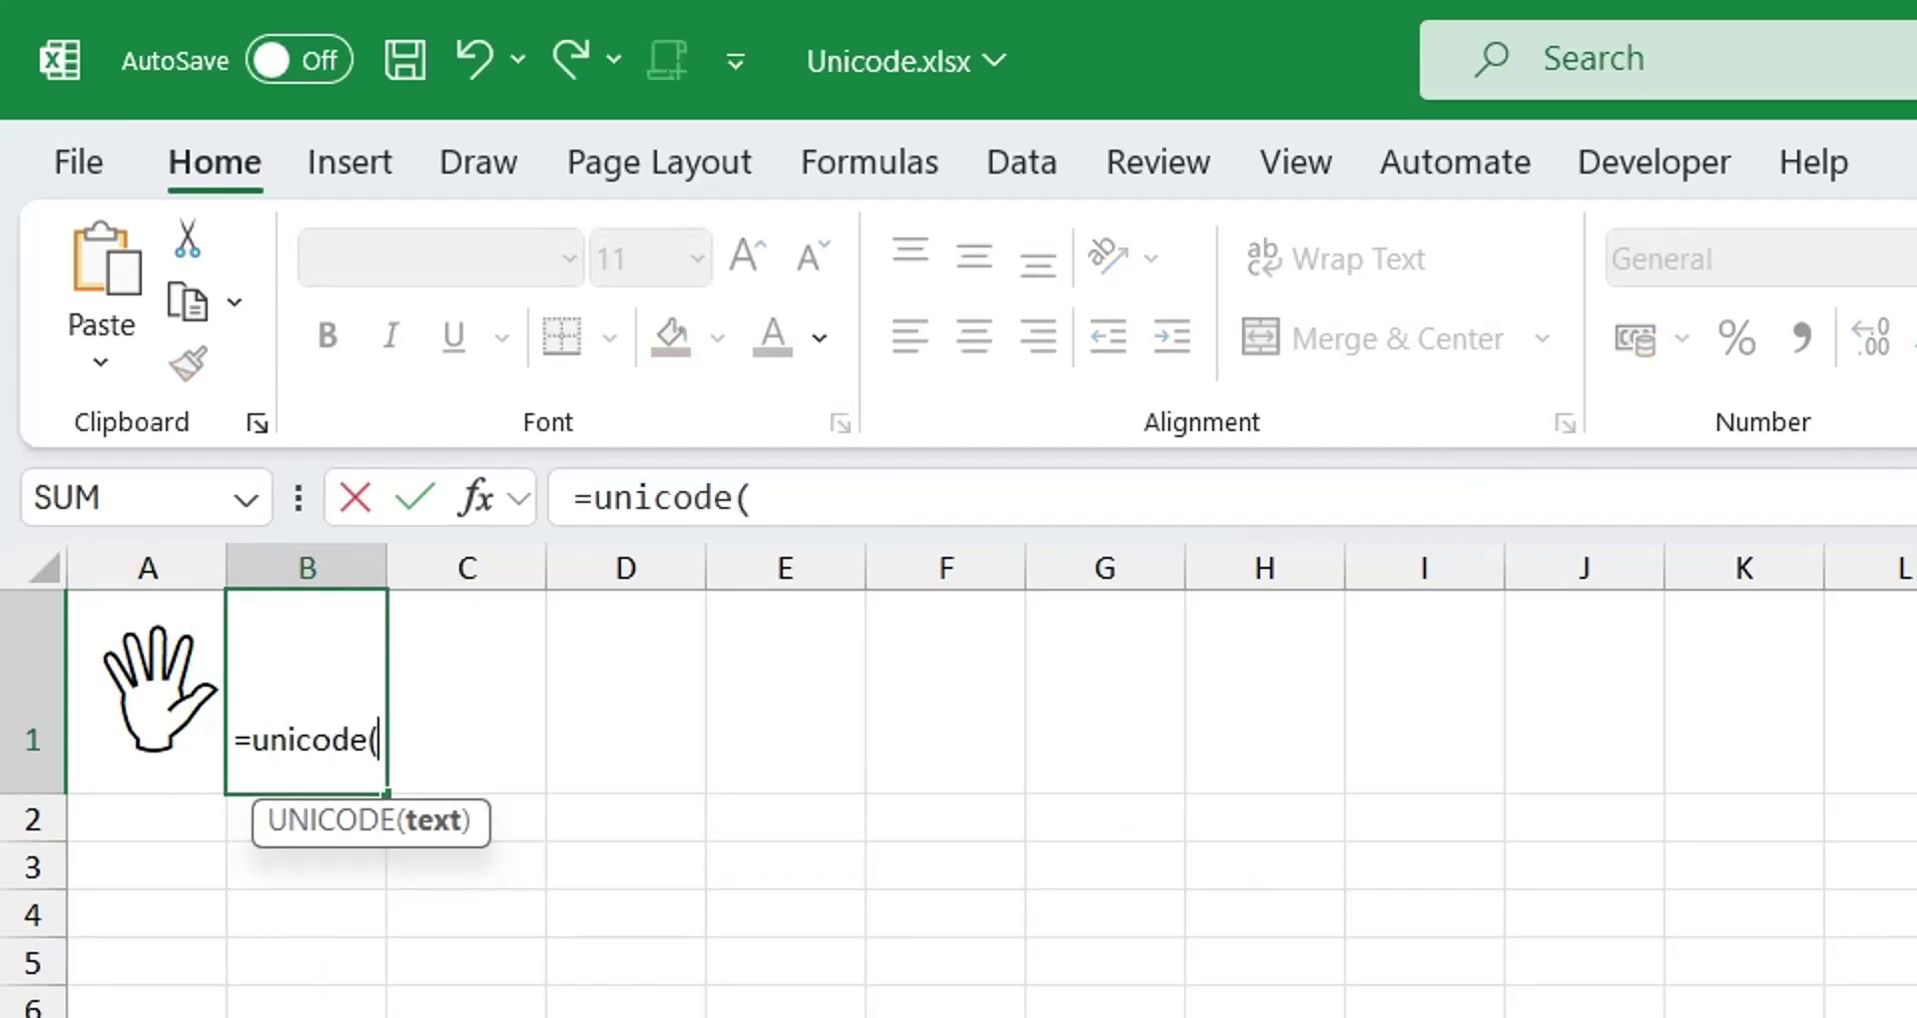
pyautogui.click(175, 698)
pyautogui.press('Return')
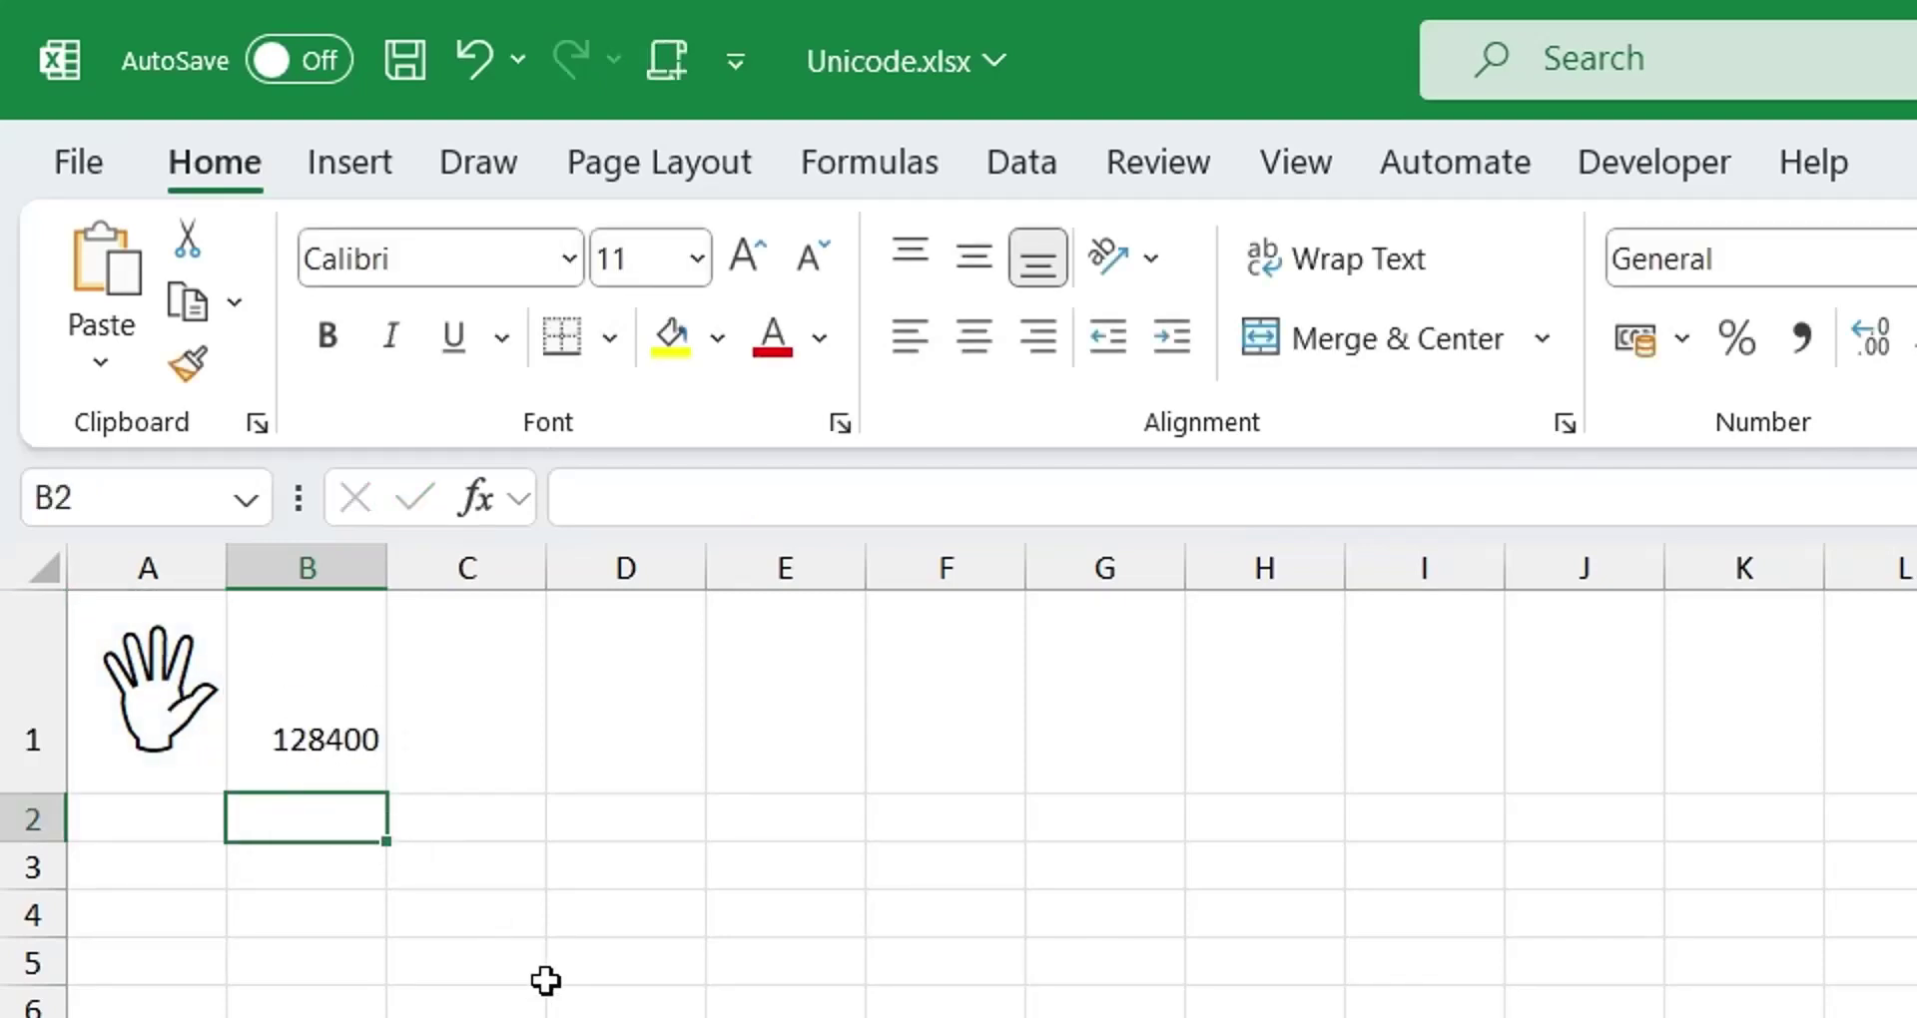
# Compare the code in cell B1 with the number inside A1's UNICHAR formula, leaving the formula unedited.
pyautogui.press('Up')
pyautogui.click(103, 732)
pyautogui.moveTo(755, 498); pyautogui.dragTo(875, 496)
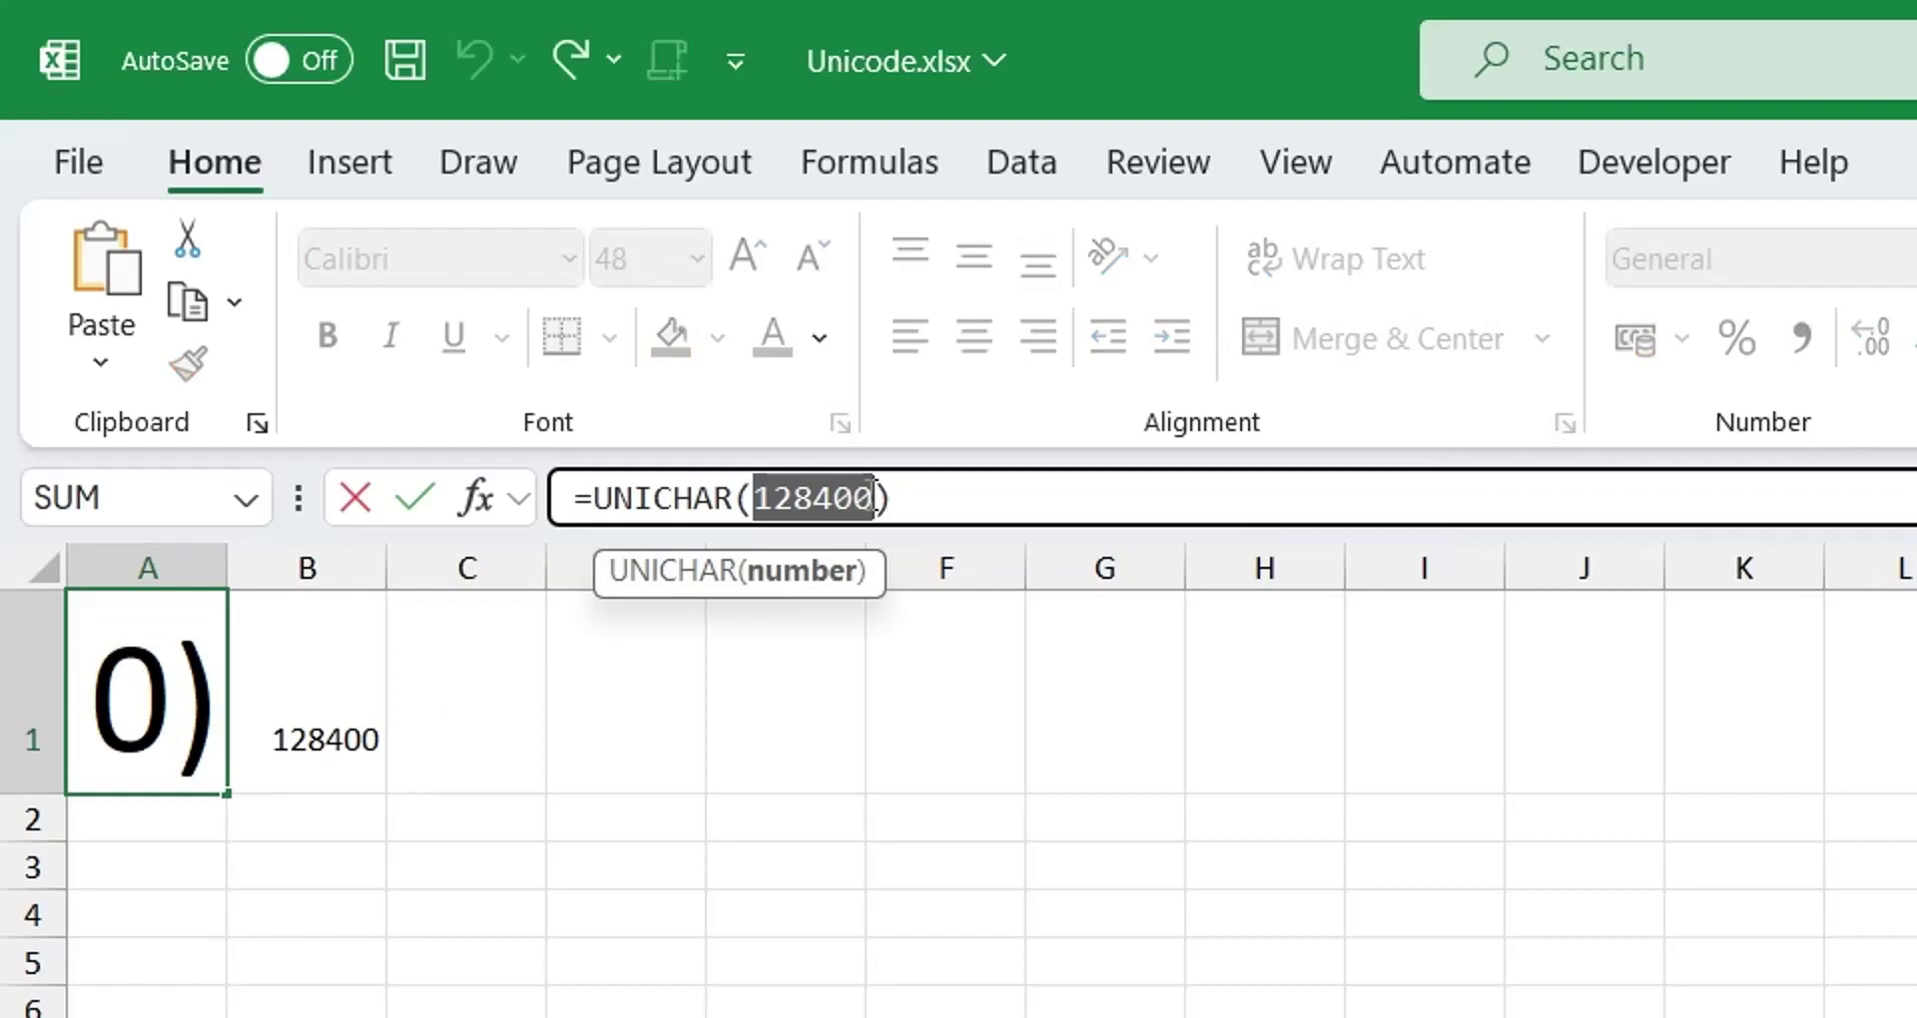
pyautogui.press('Escape')
pyautogui.click(1902, 865)
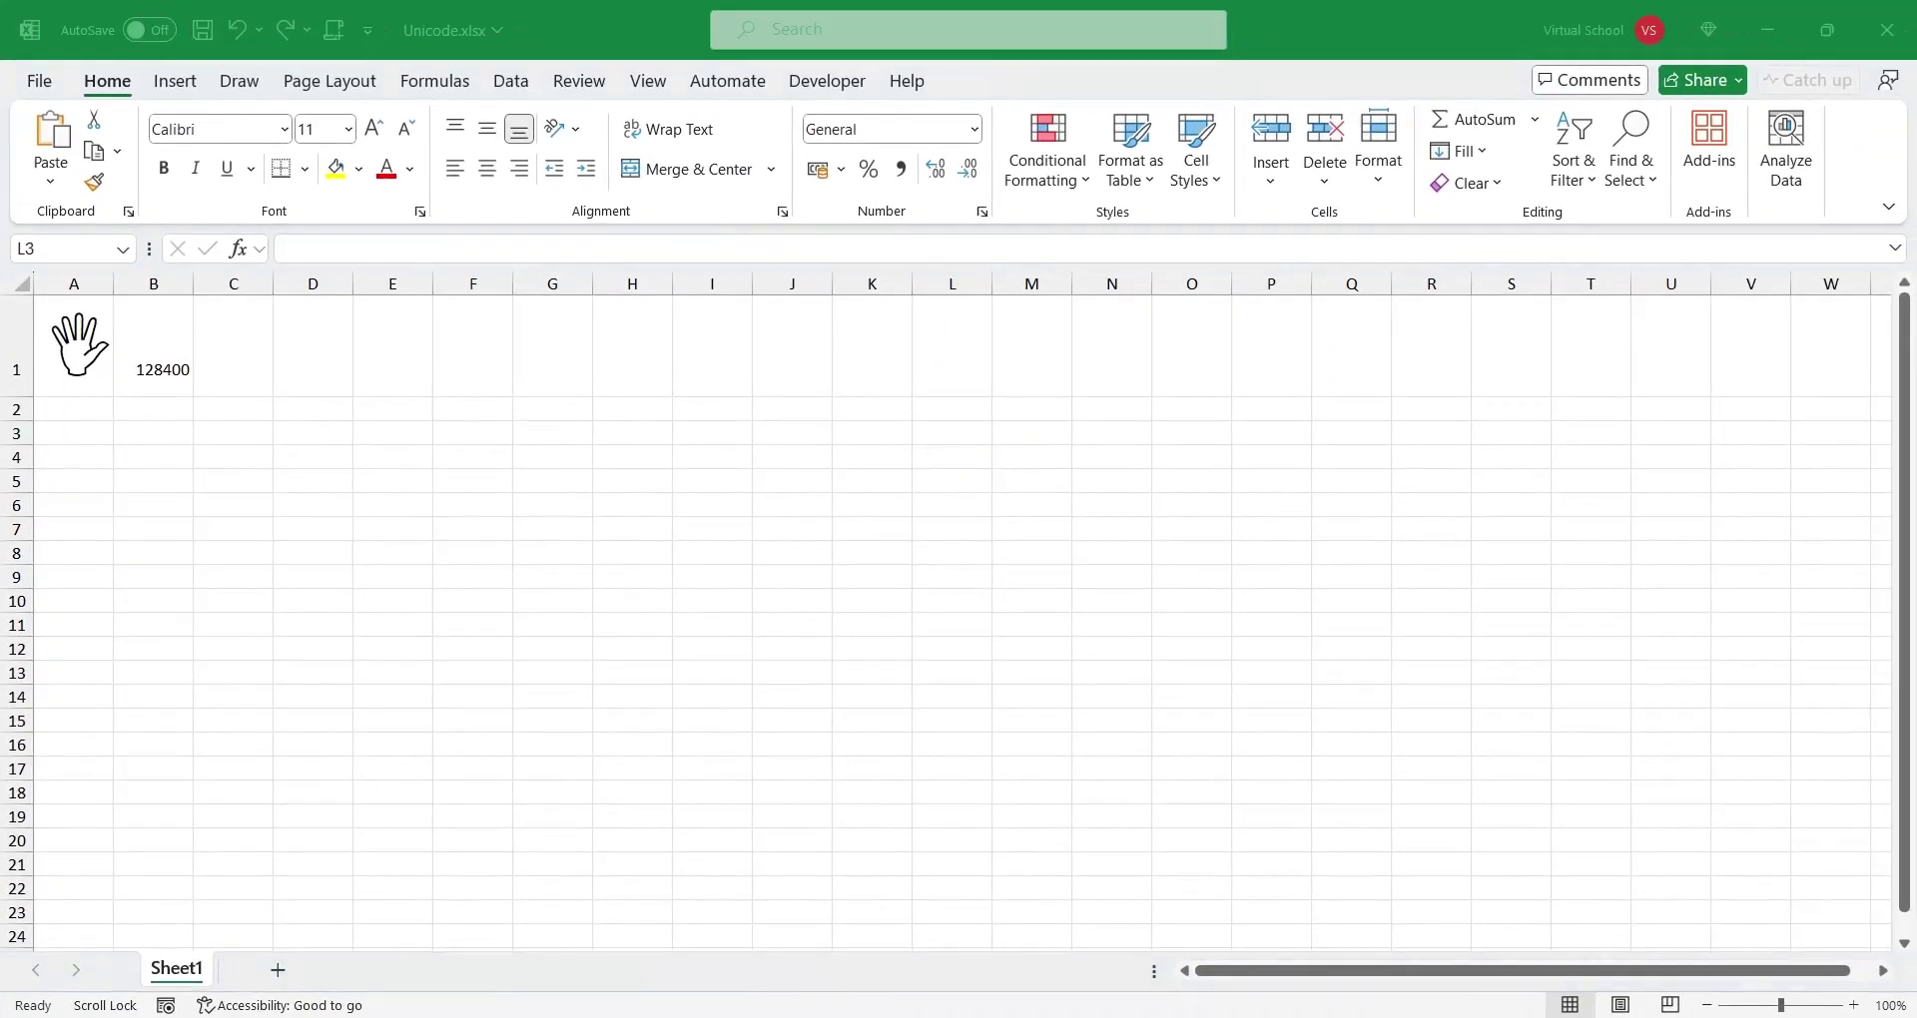
# Switch to the Unicode symbol list in the web browser and copy the house symbol with code 127968.
pyautogui.hotkey('alt', 'Tab')
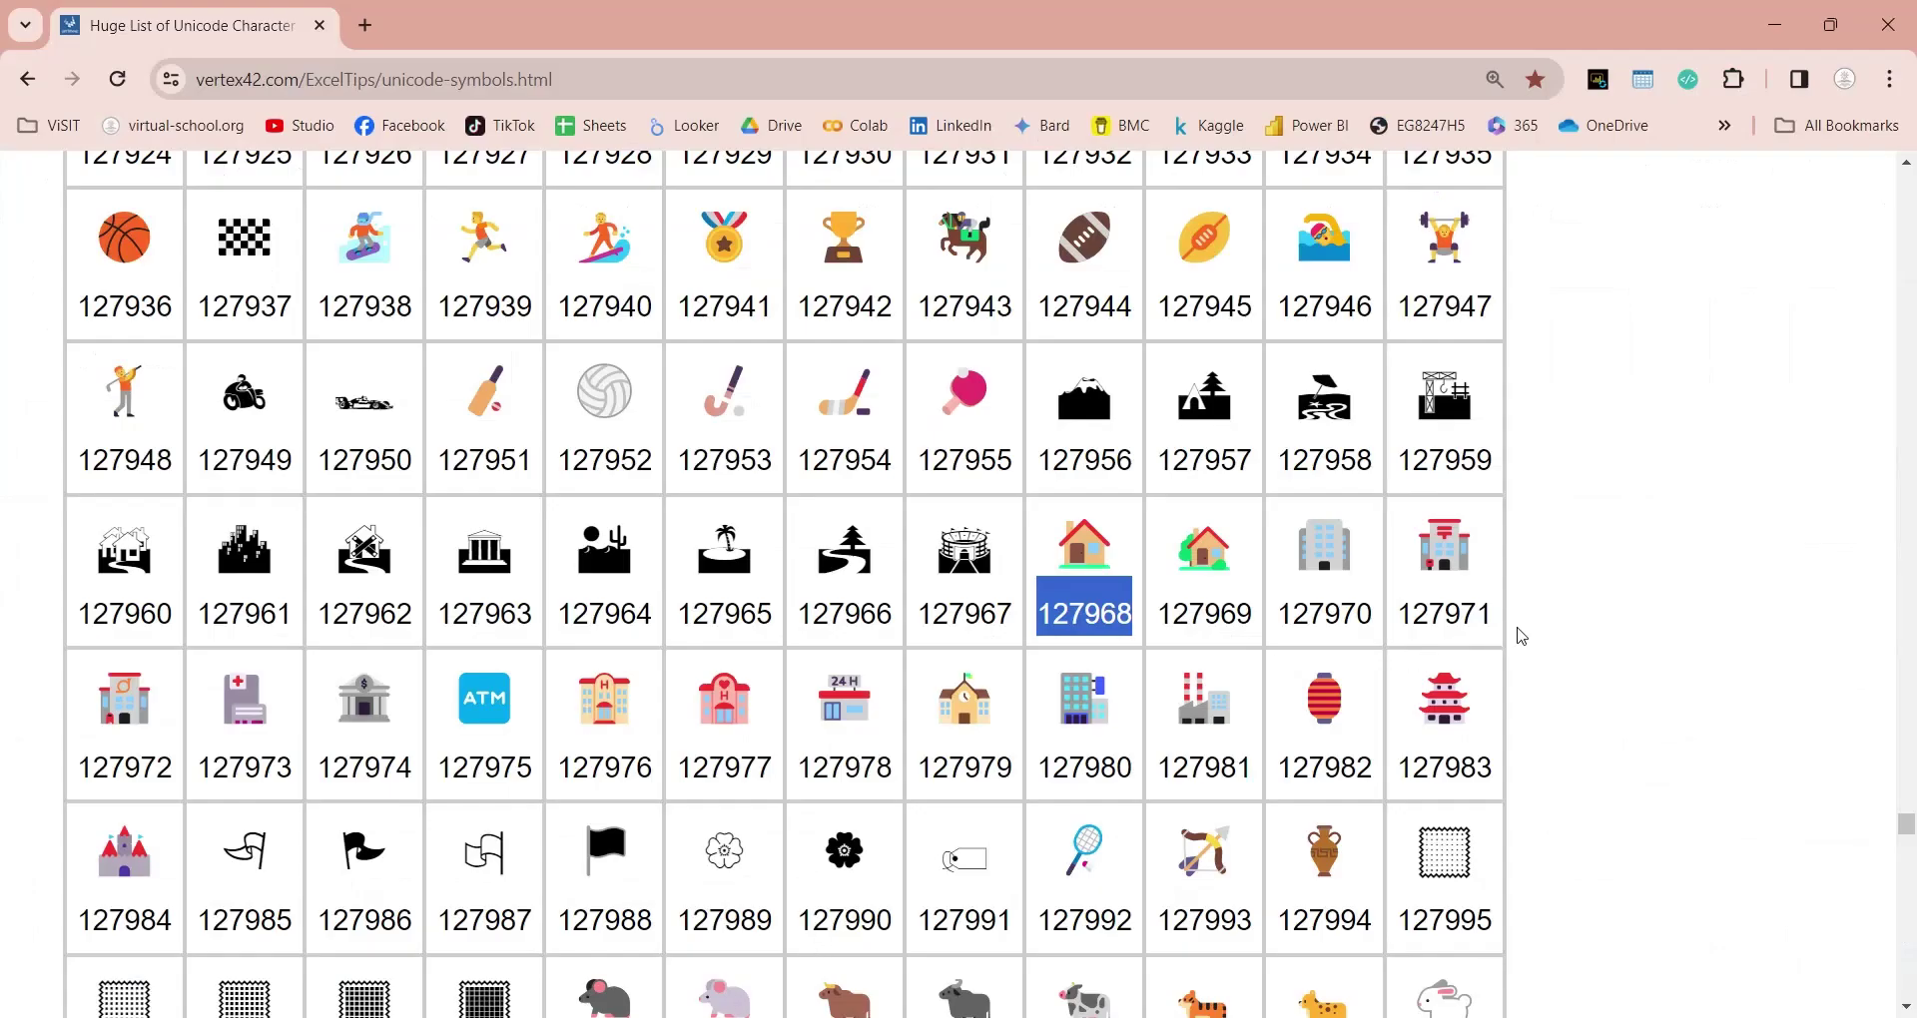
pyautogui.click(1136, 590)
pyautogui.moveTo(1065, 535); pyautogui.dragTo(1115, 538)
pyautogui.hotkey('ctrl', 'c')
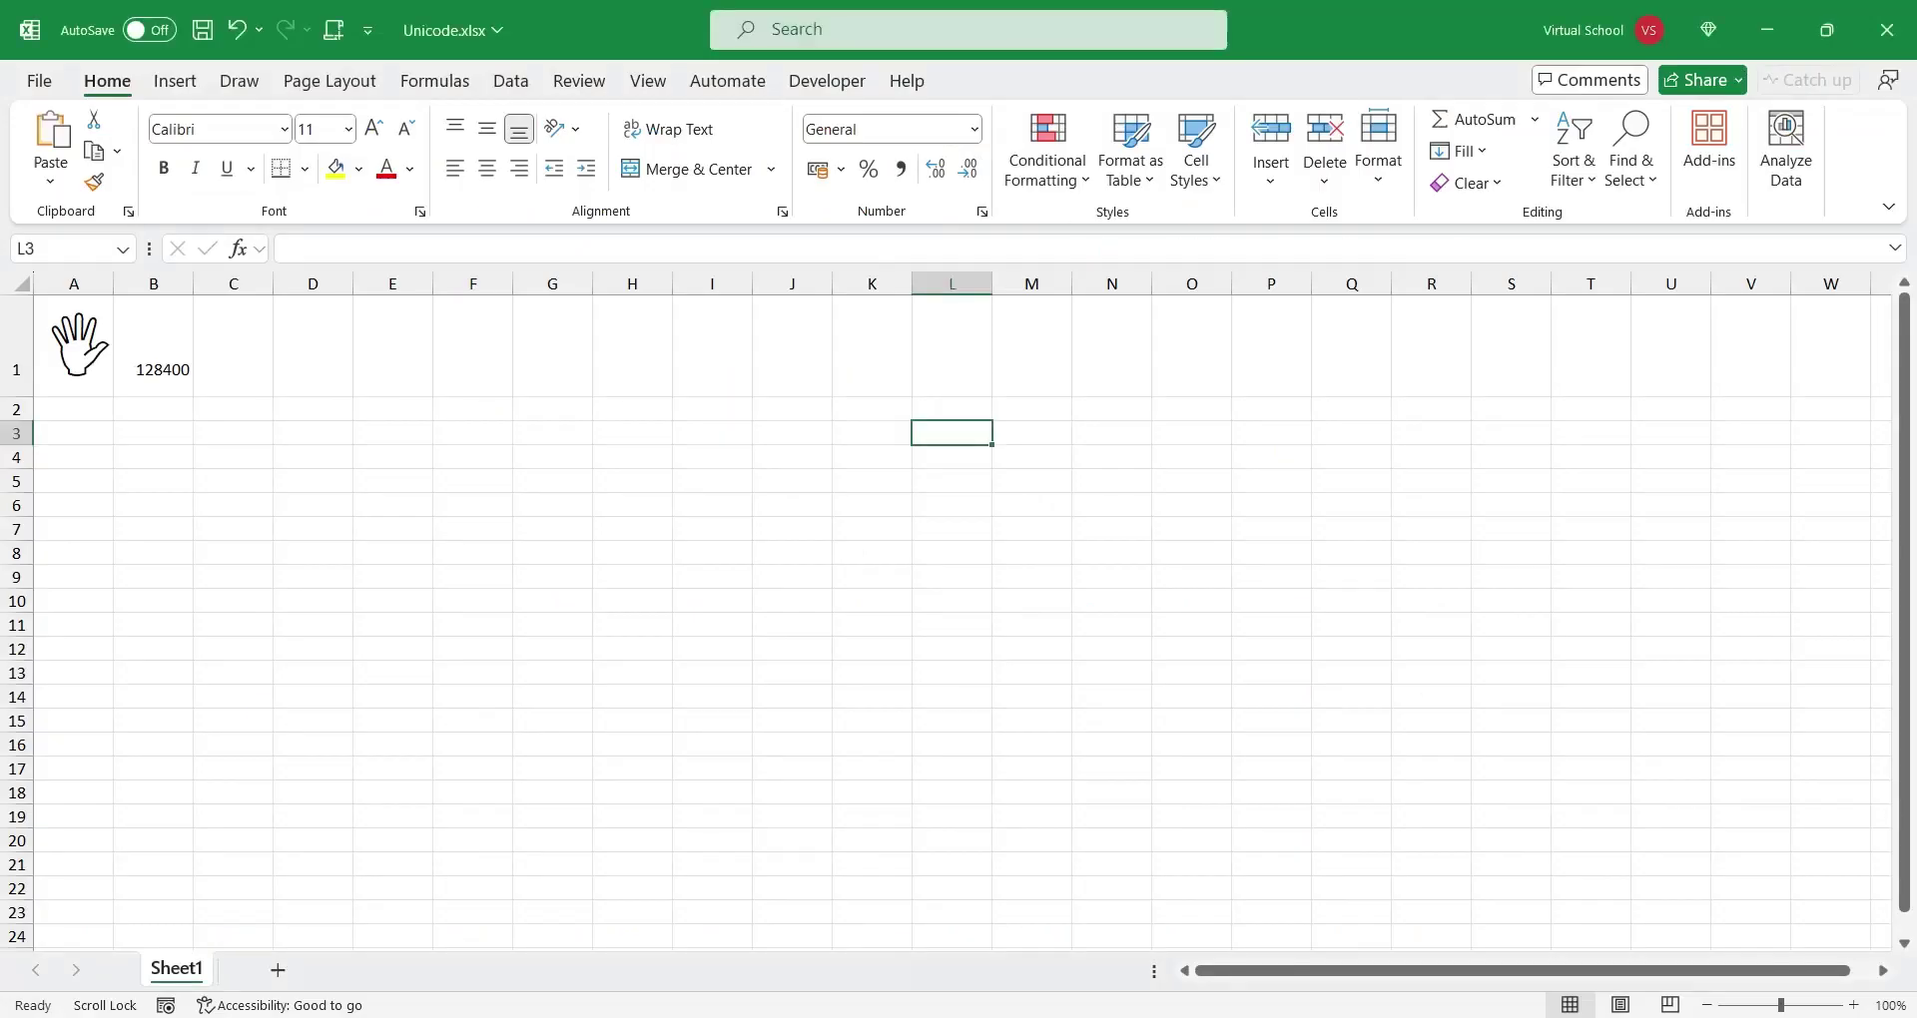
# Enter a UNICODE formula with the copied house symbol in quotes in cell D1 and compare its code with the web list.
pyautogui.click(286, 380)
pyautogui.write('=uni')
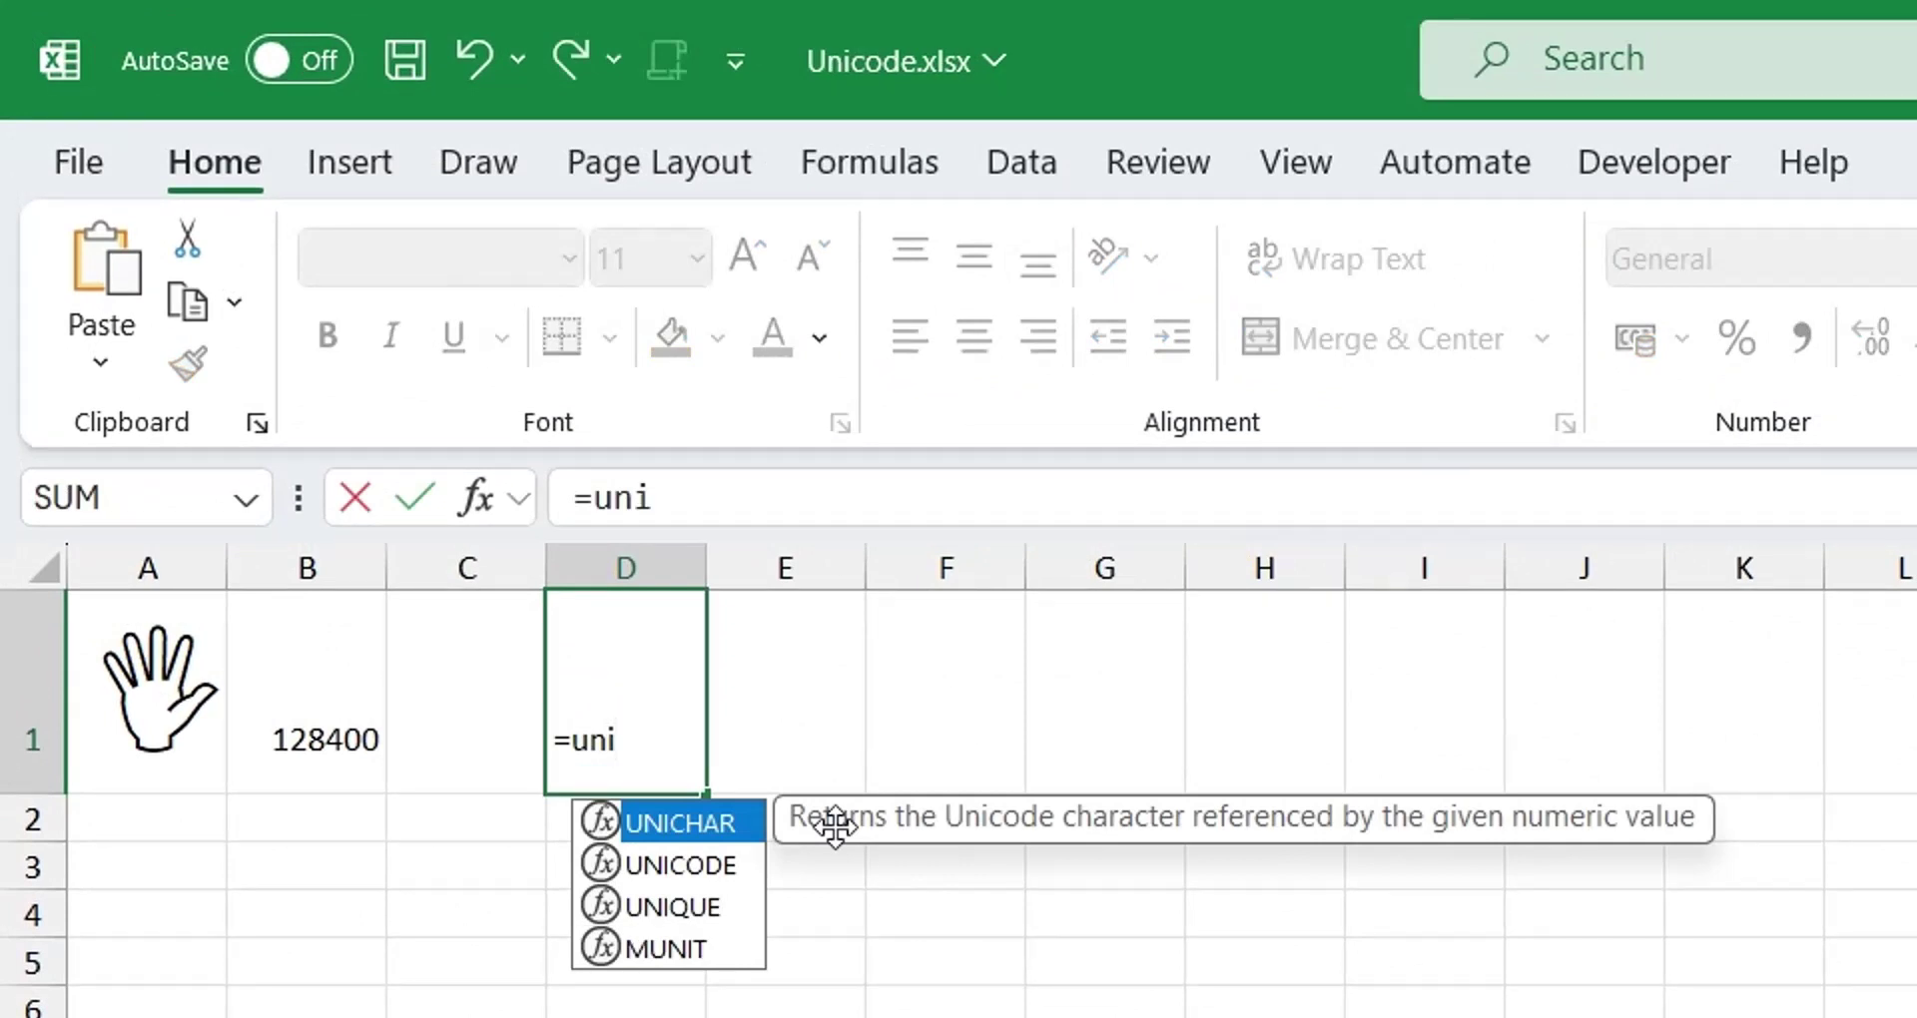
pyautogui.write('code("')
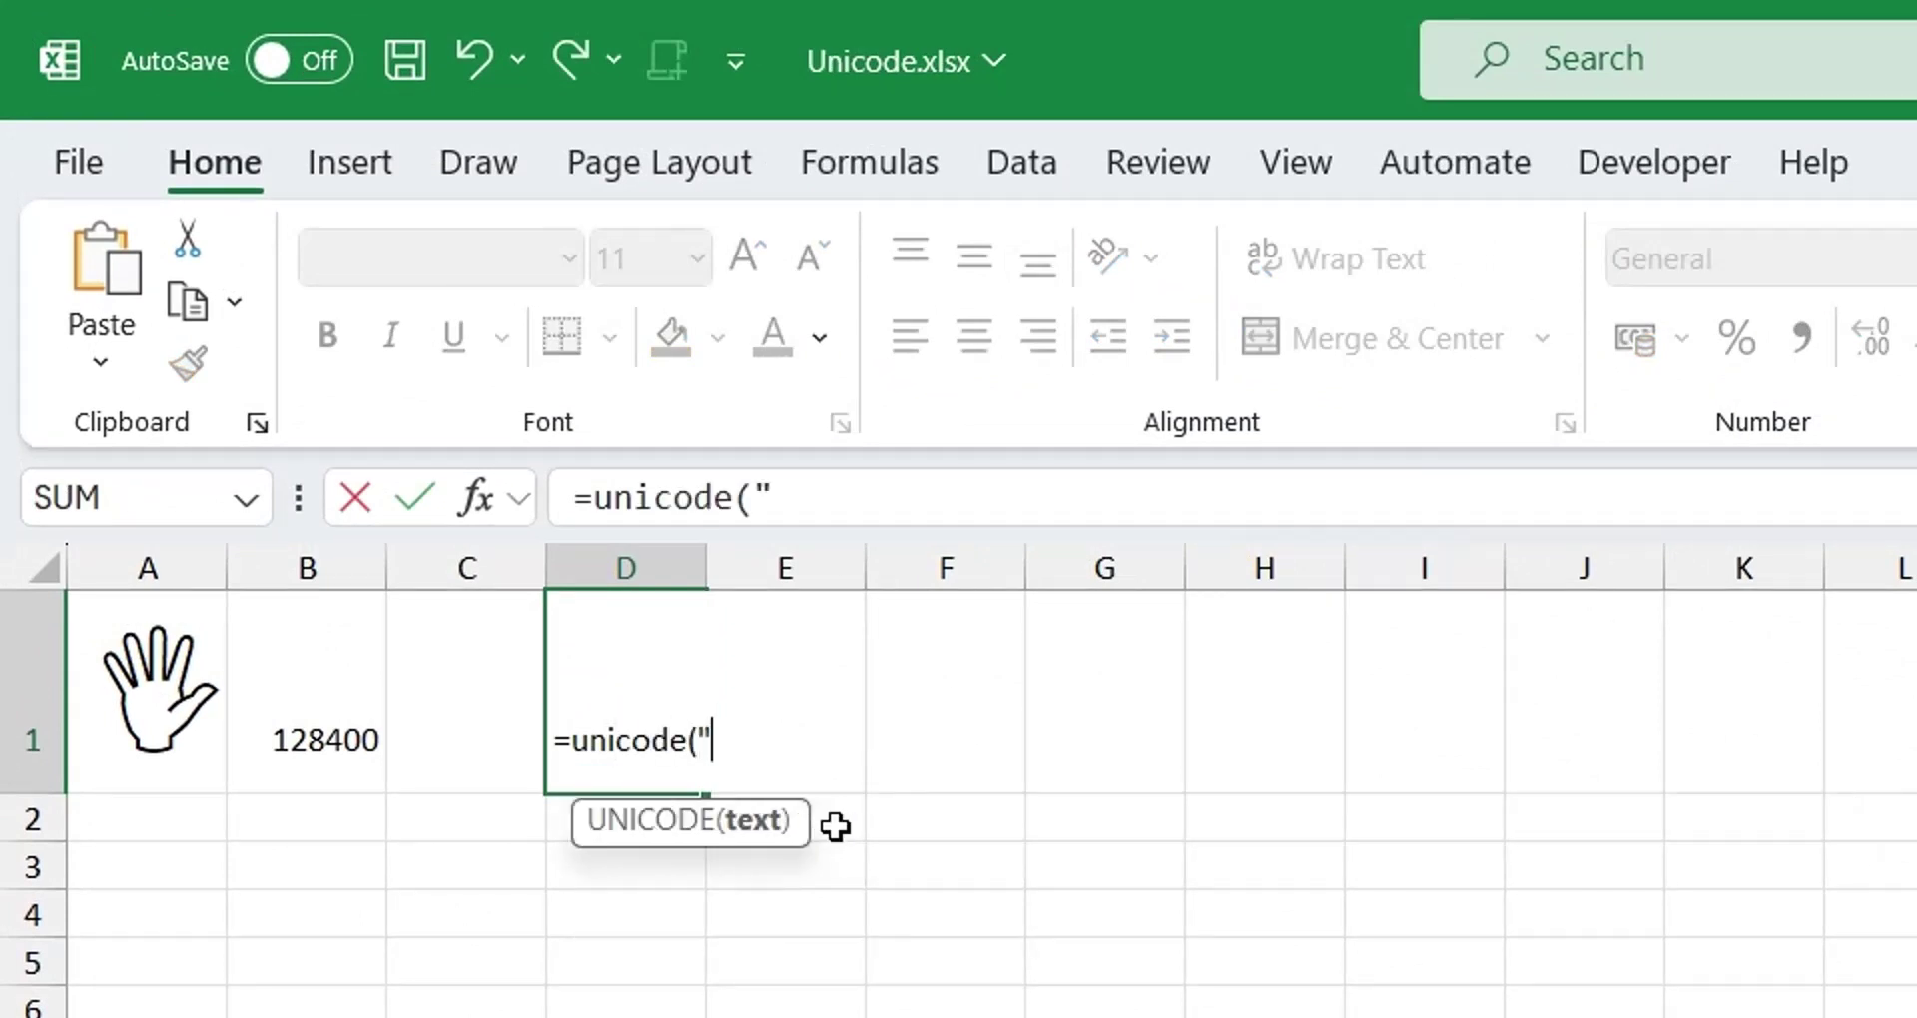
pyautogui.hotkey('ctrl', 'v')
pyautogui.write('")')
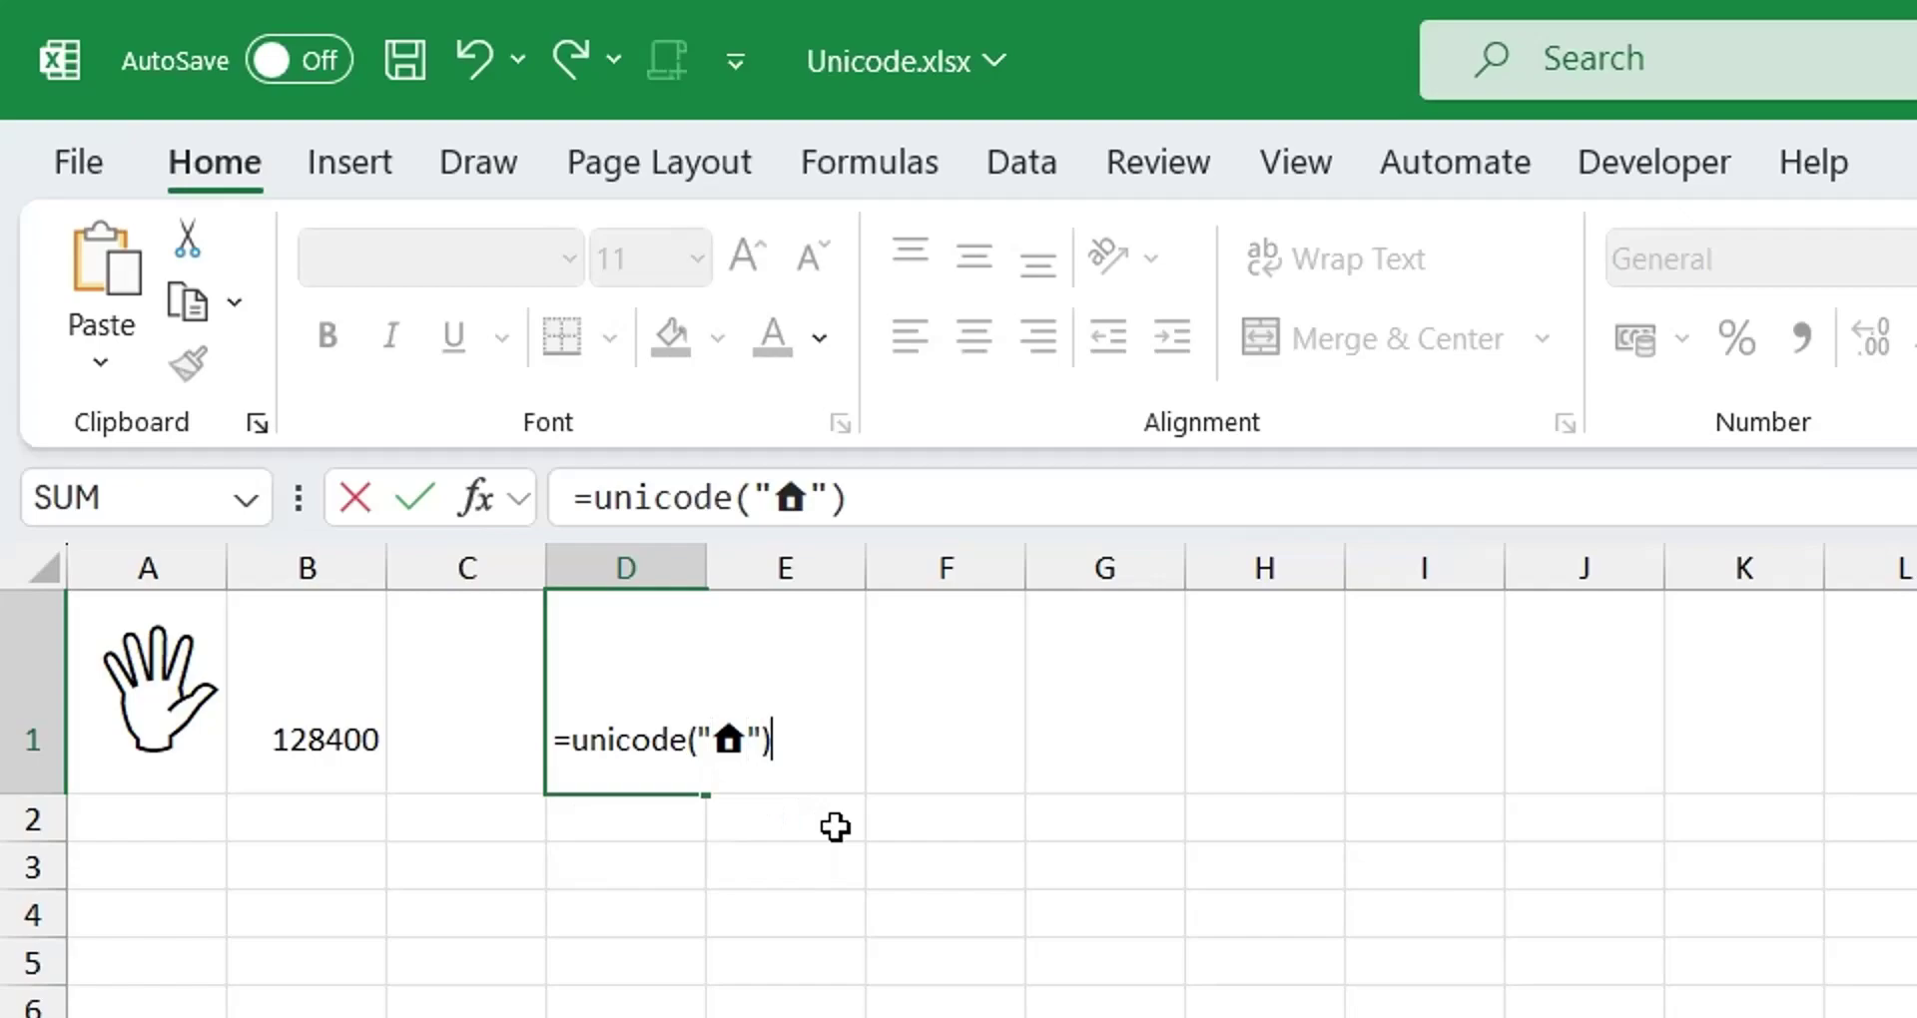
pyautogui.press('Return')
pyautogui.click(650, 771)
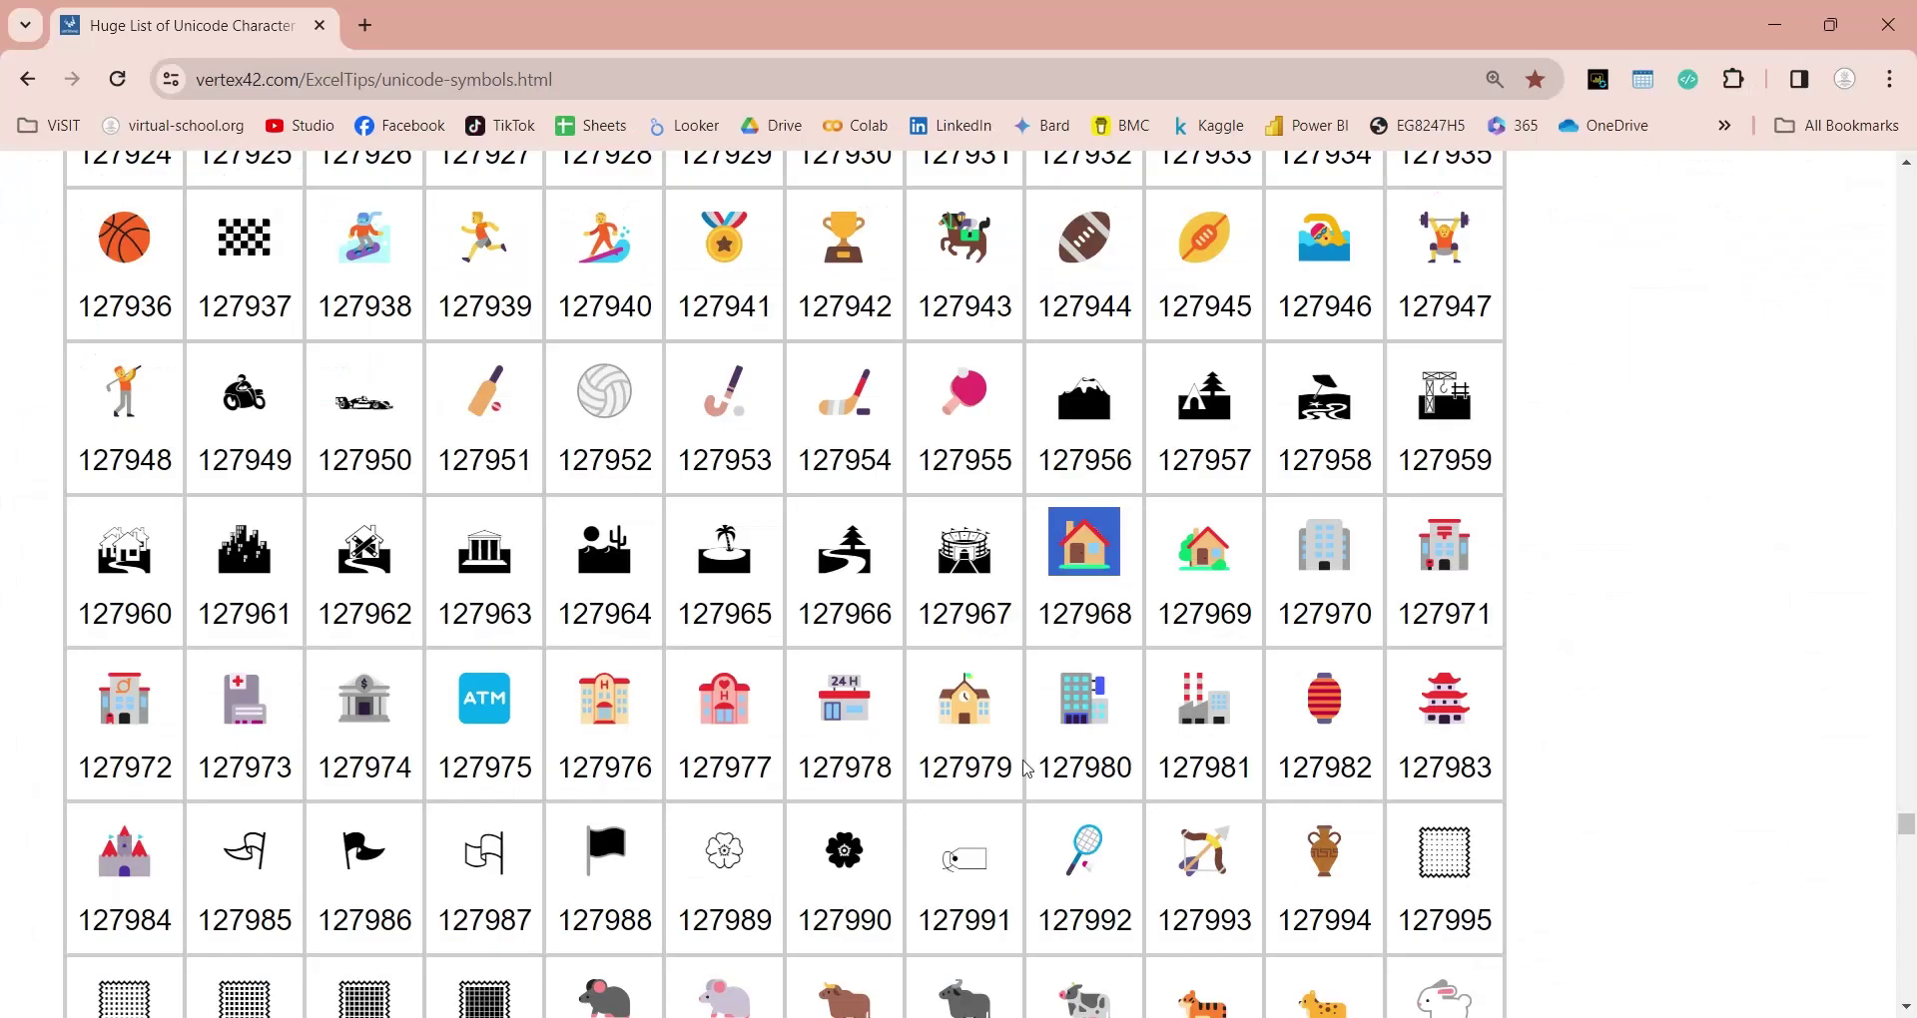
pyautogui.moveTo(1038, 610); pyautogui.dragTo(1135, 609)
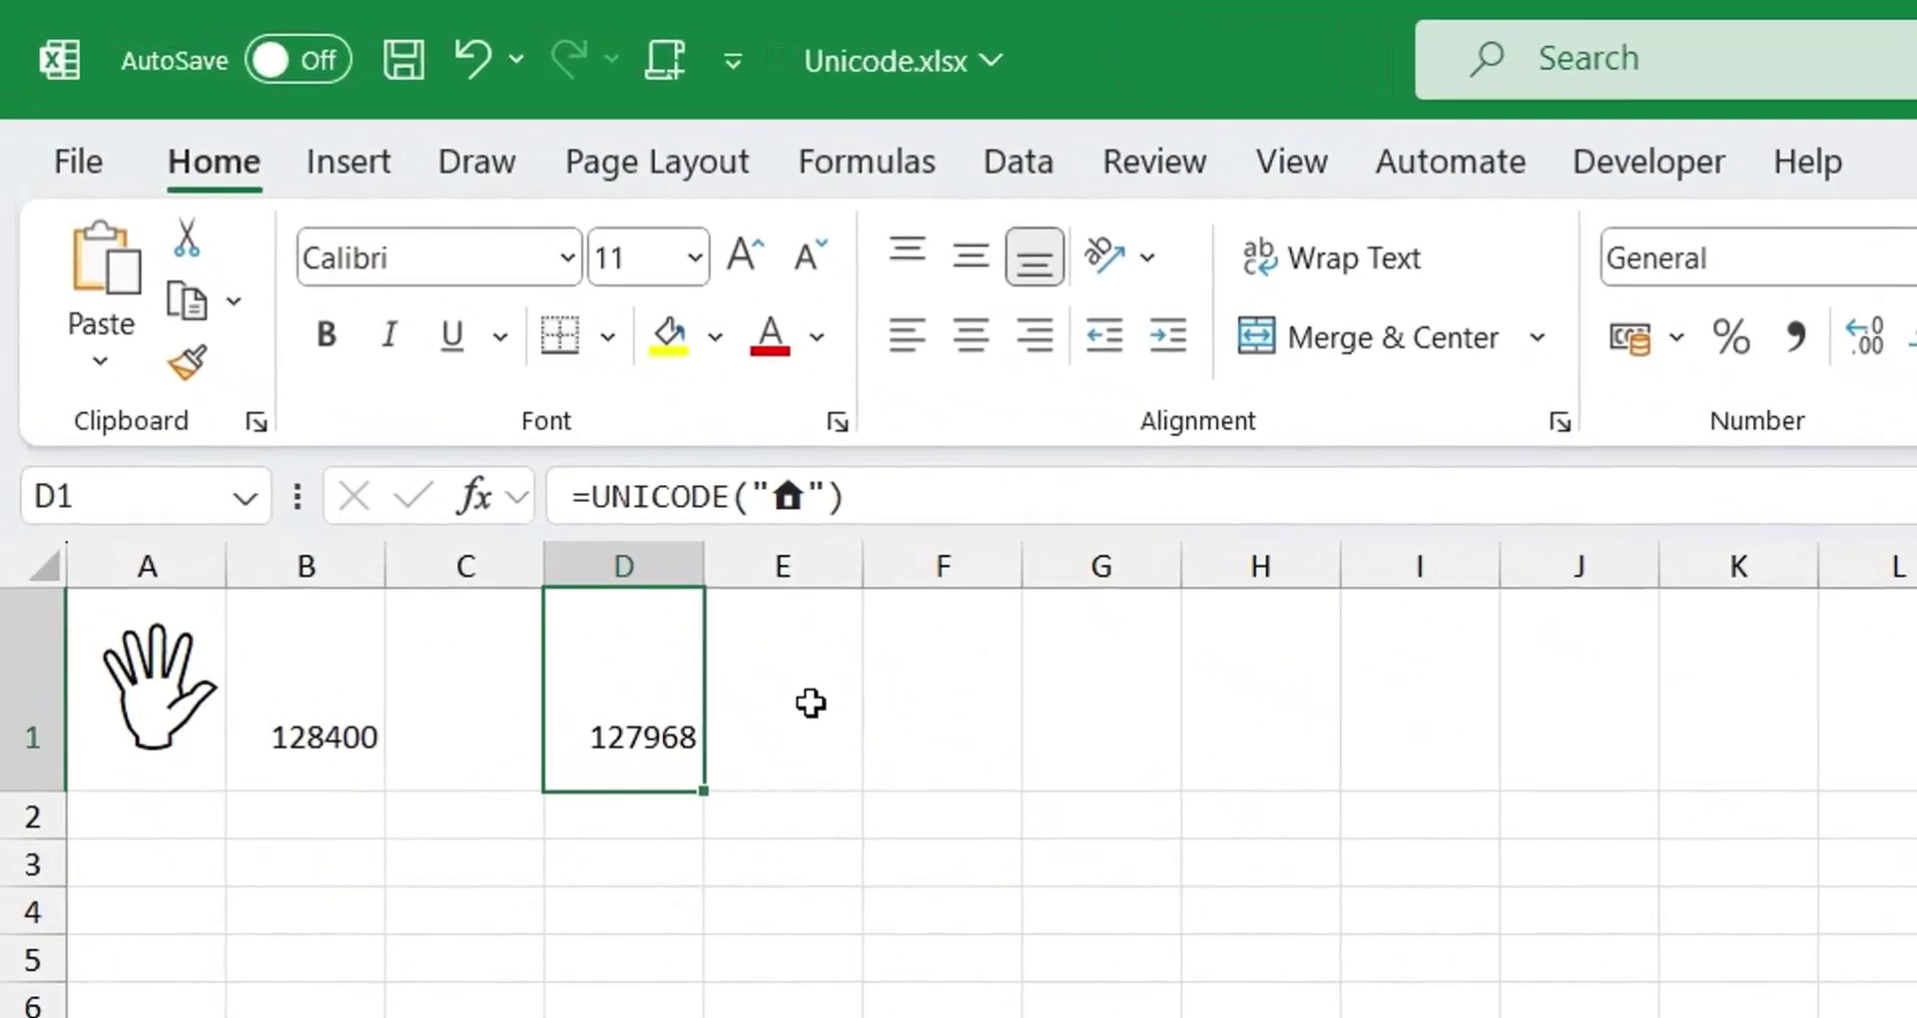
# Enter a UNICHAR formula in cell E1 that converts the code in D1 into its symbol.
pyautogui.click(809, 701)
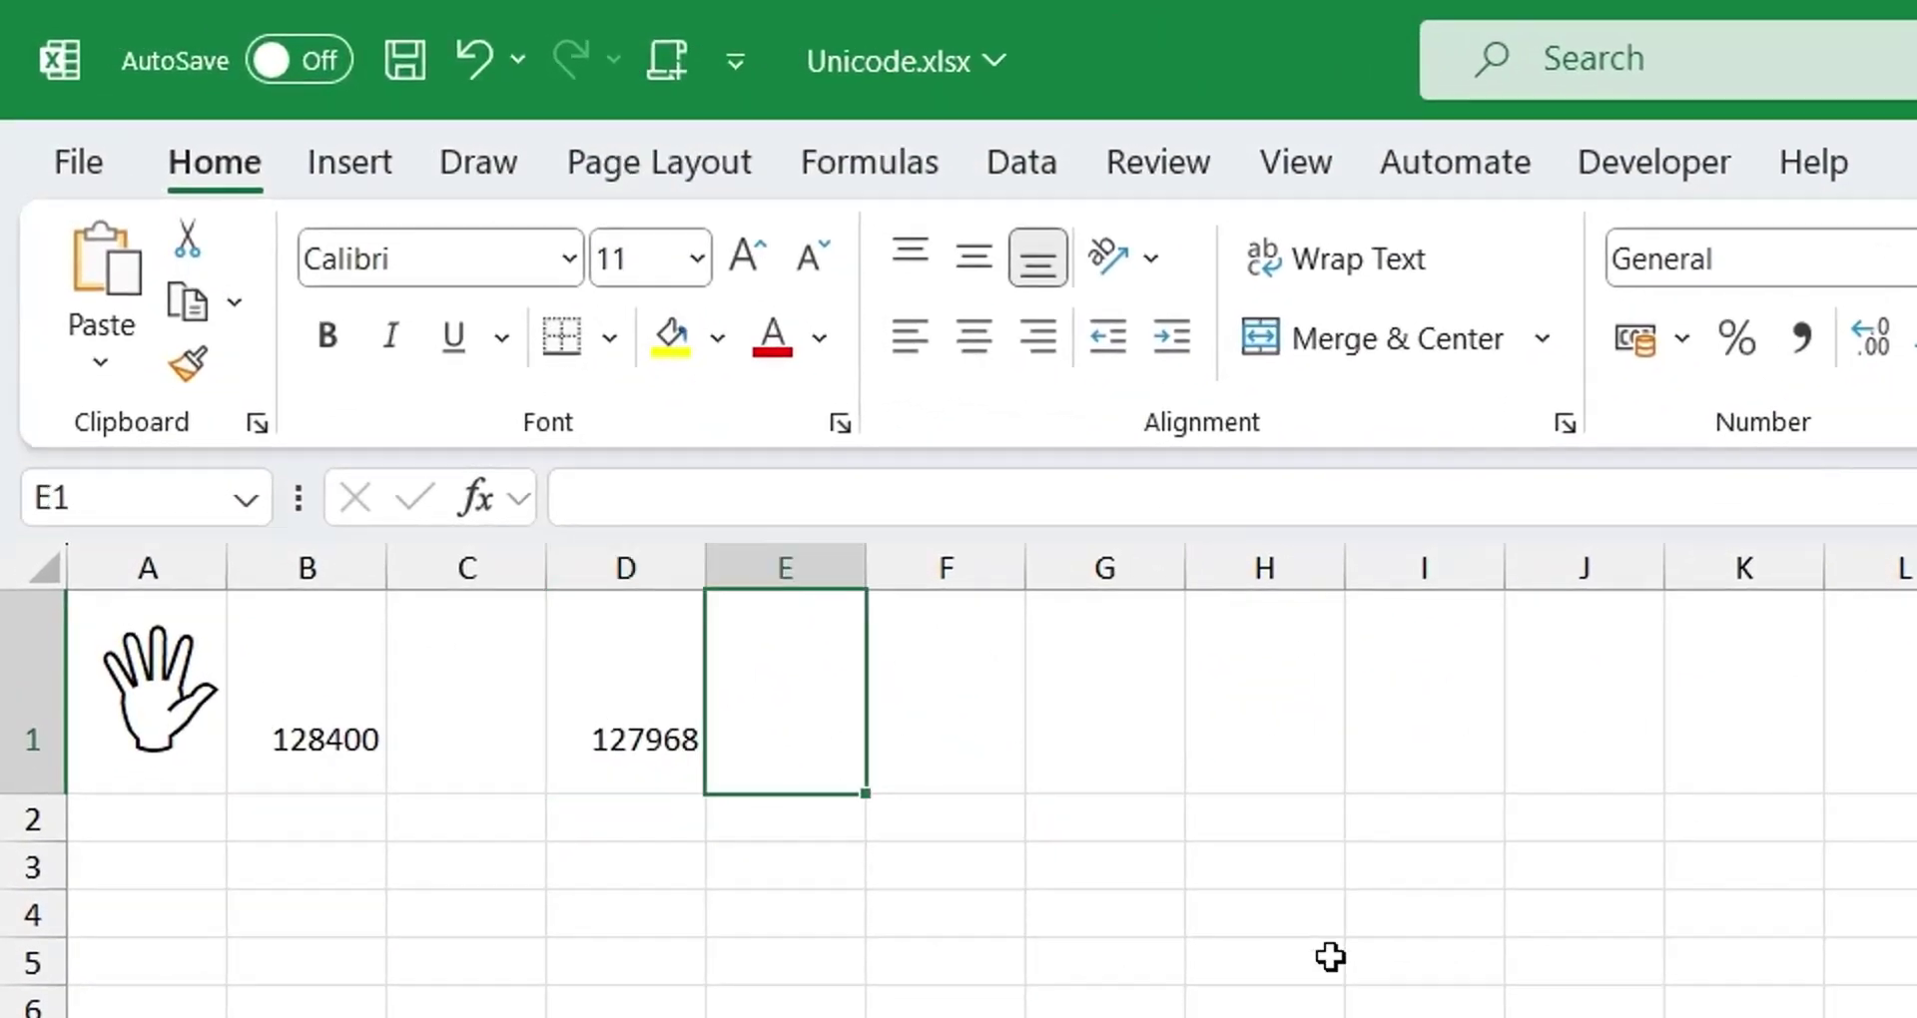
pyautogui.write('=unichar(')
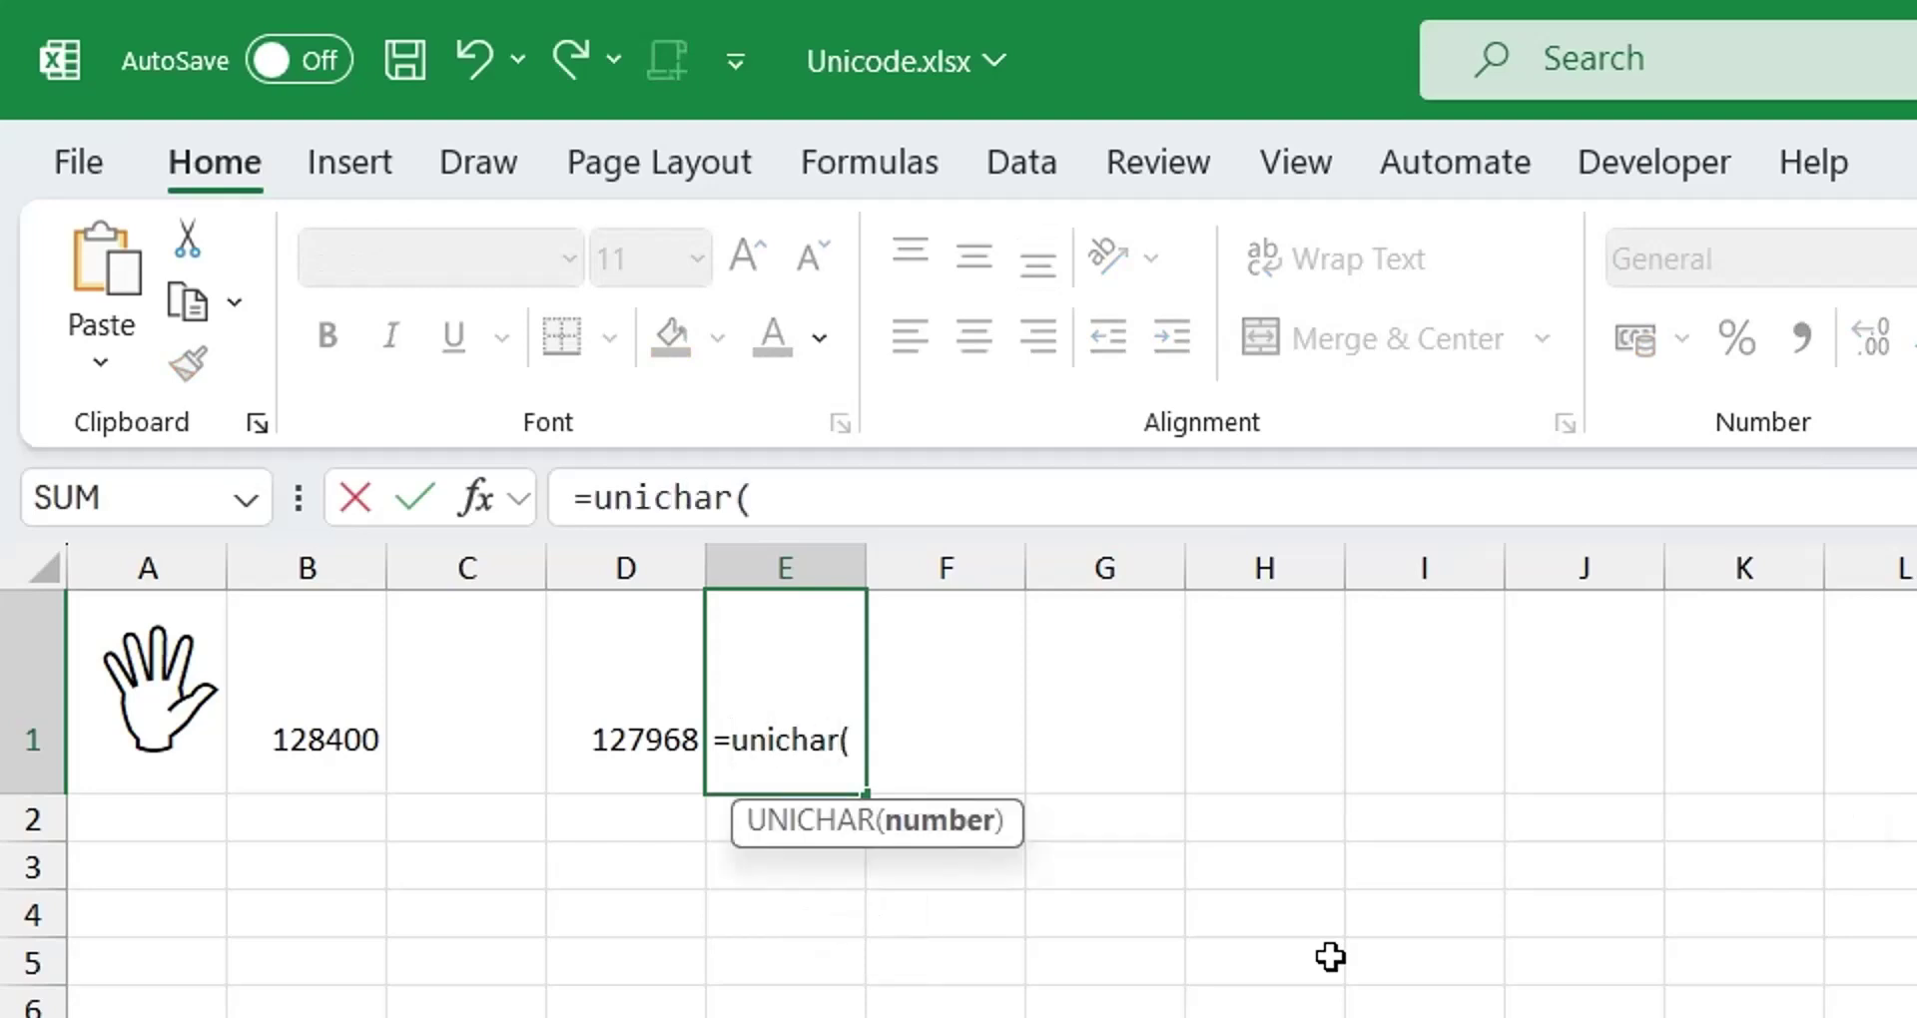
pyautogui.click(621, 736)
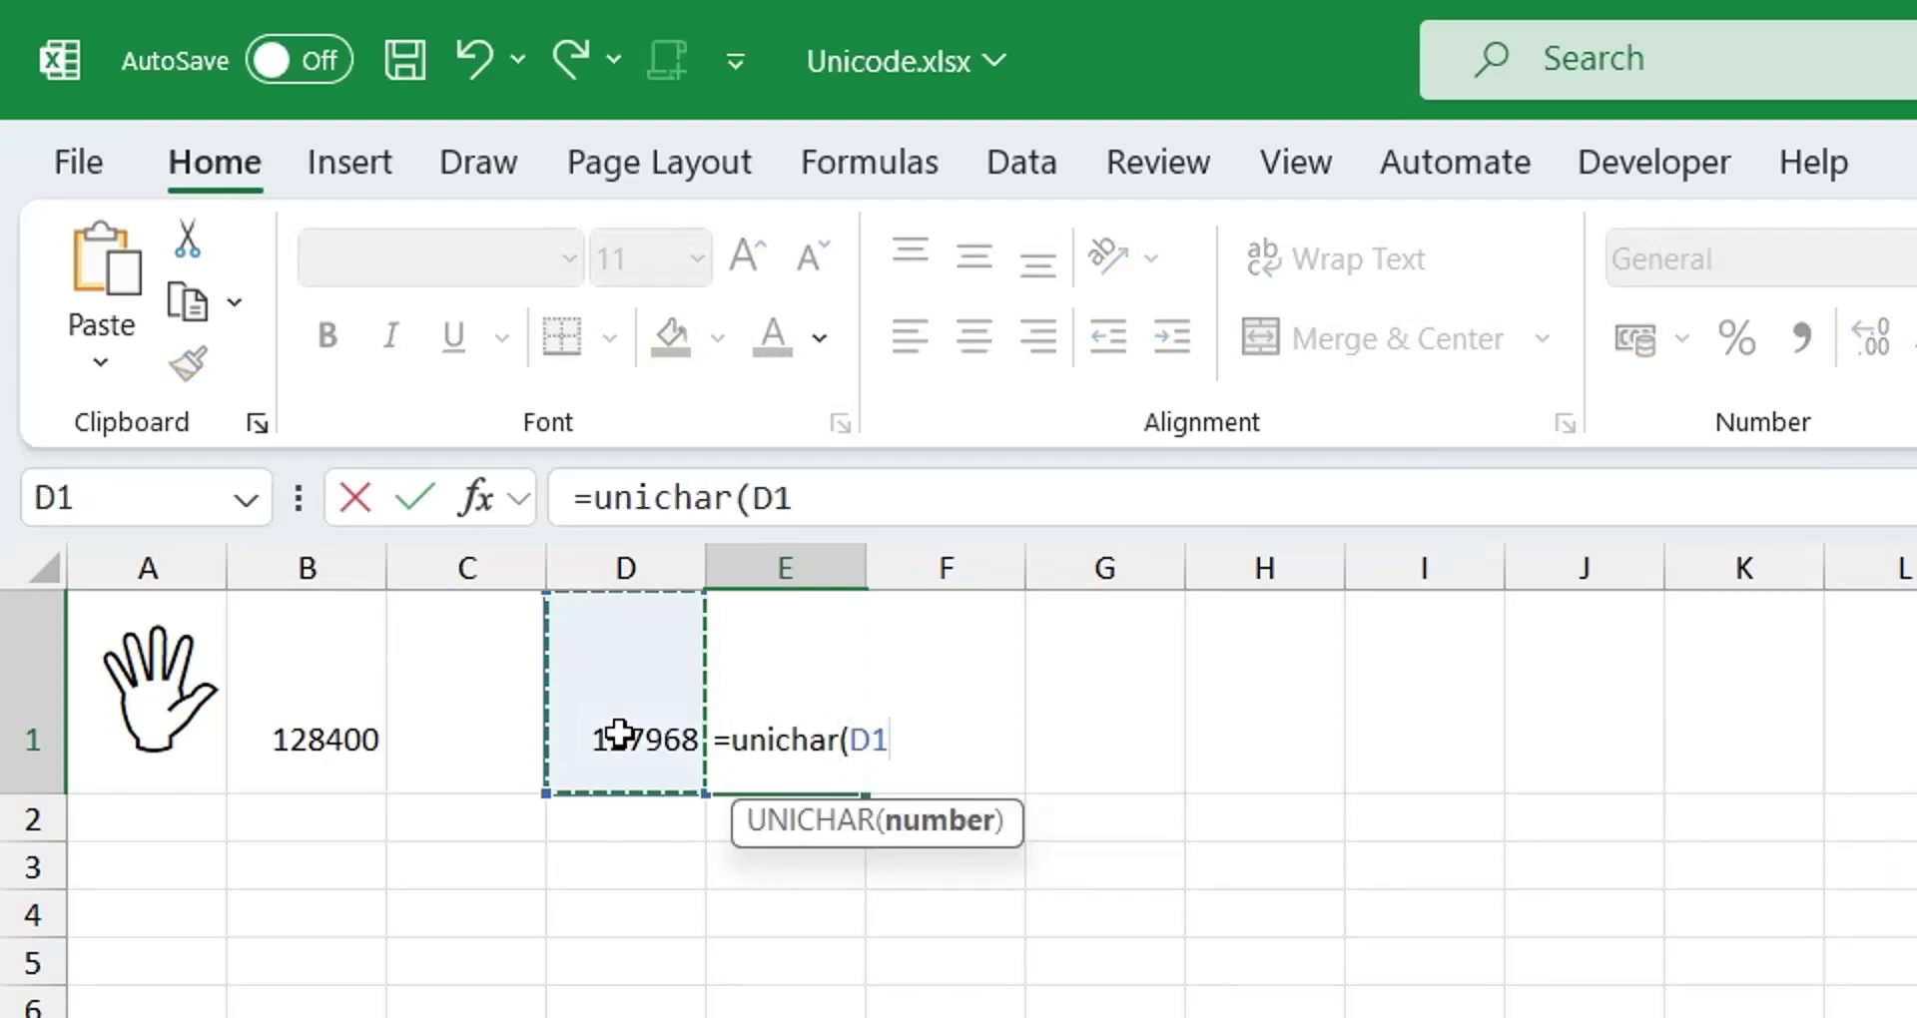
pyautogui.press('Return')
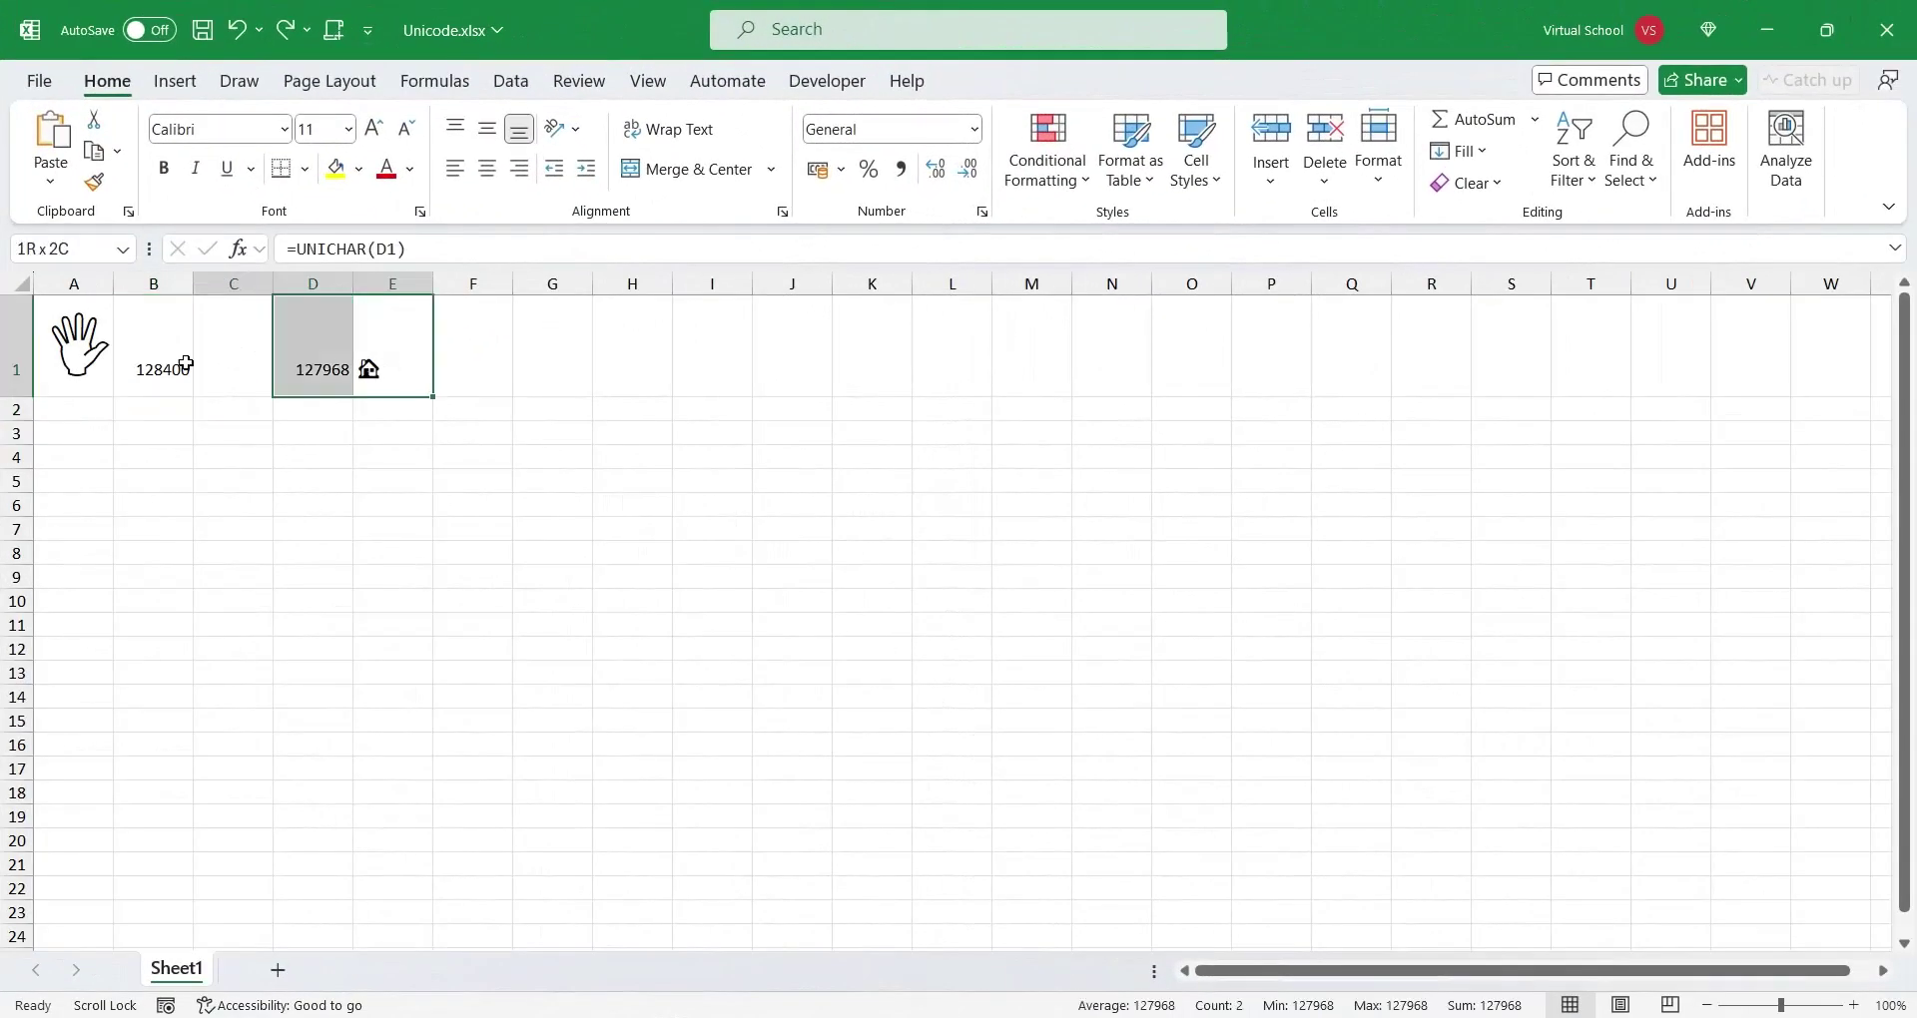
# Clear the contents of cells A1 to E1 and enter the heading List in A1.
pyautogui.moveTo(310, 349); pyautogui.dragTo(20, 348)
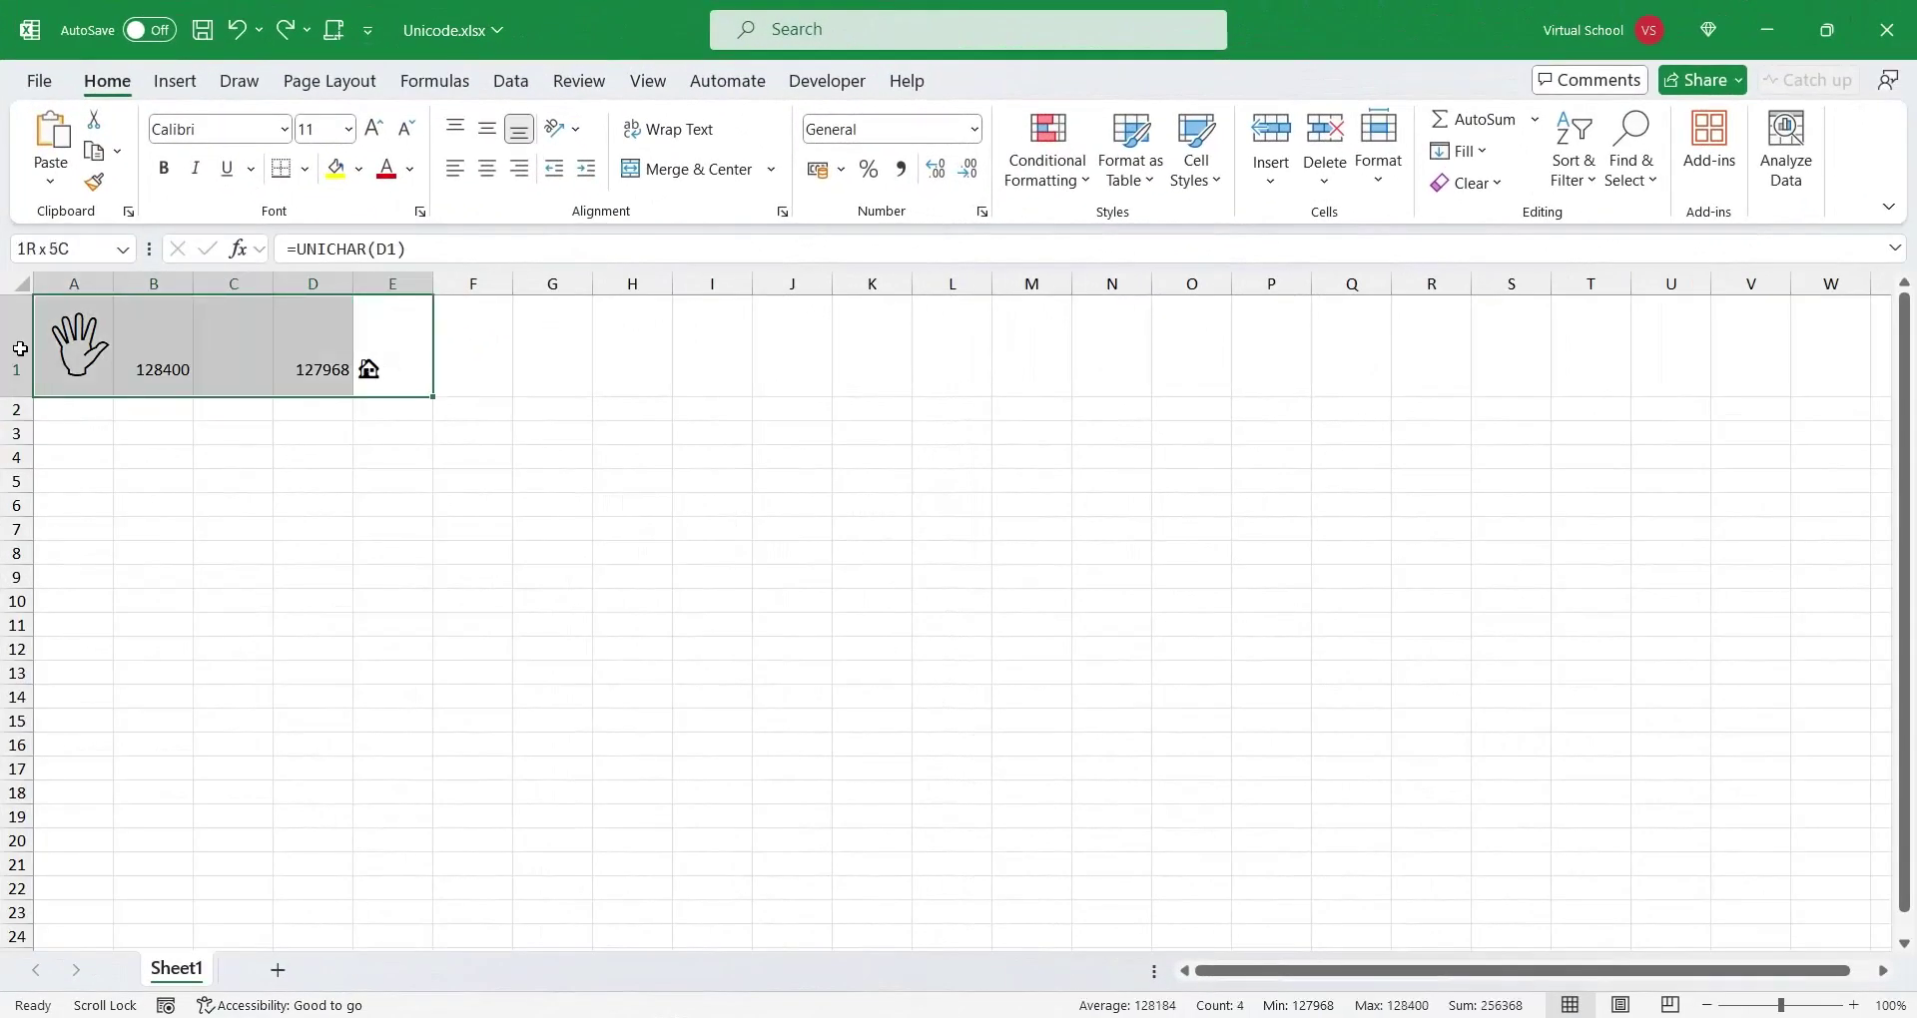
pyautogui.press('Delete')
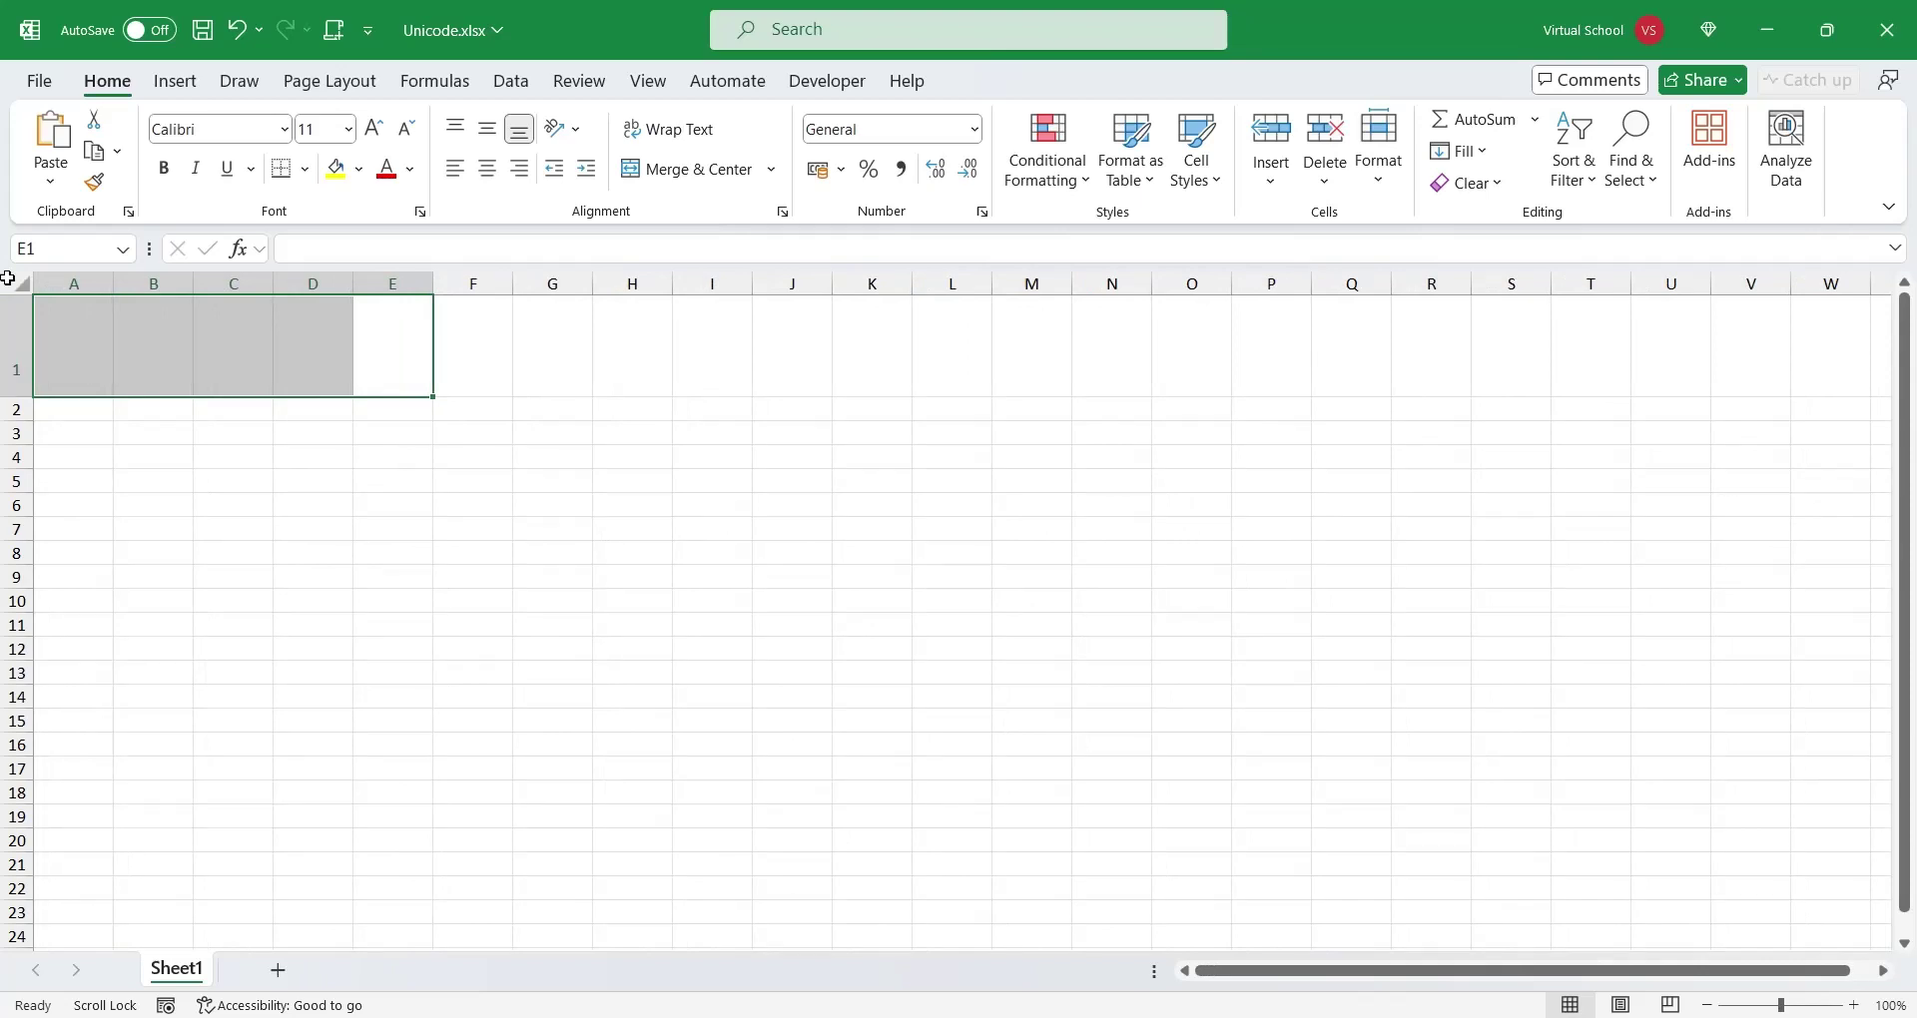
pyautogui.click(78, 368)
pyautogui.write('List')
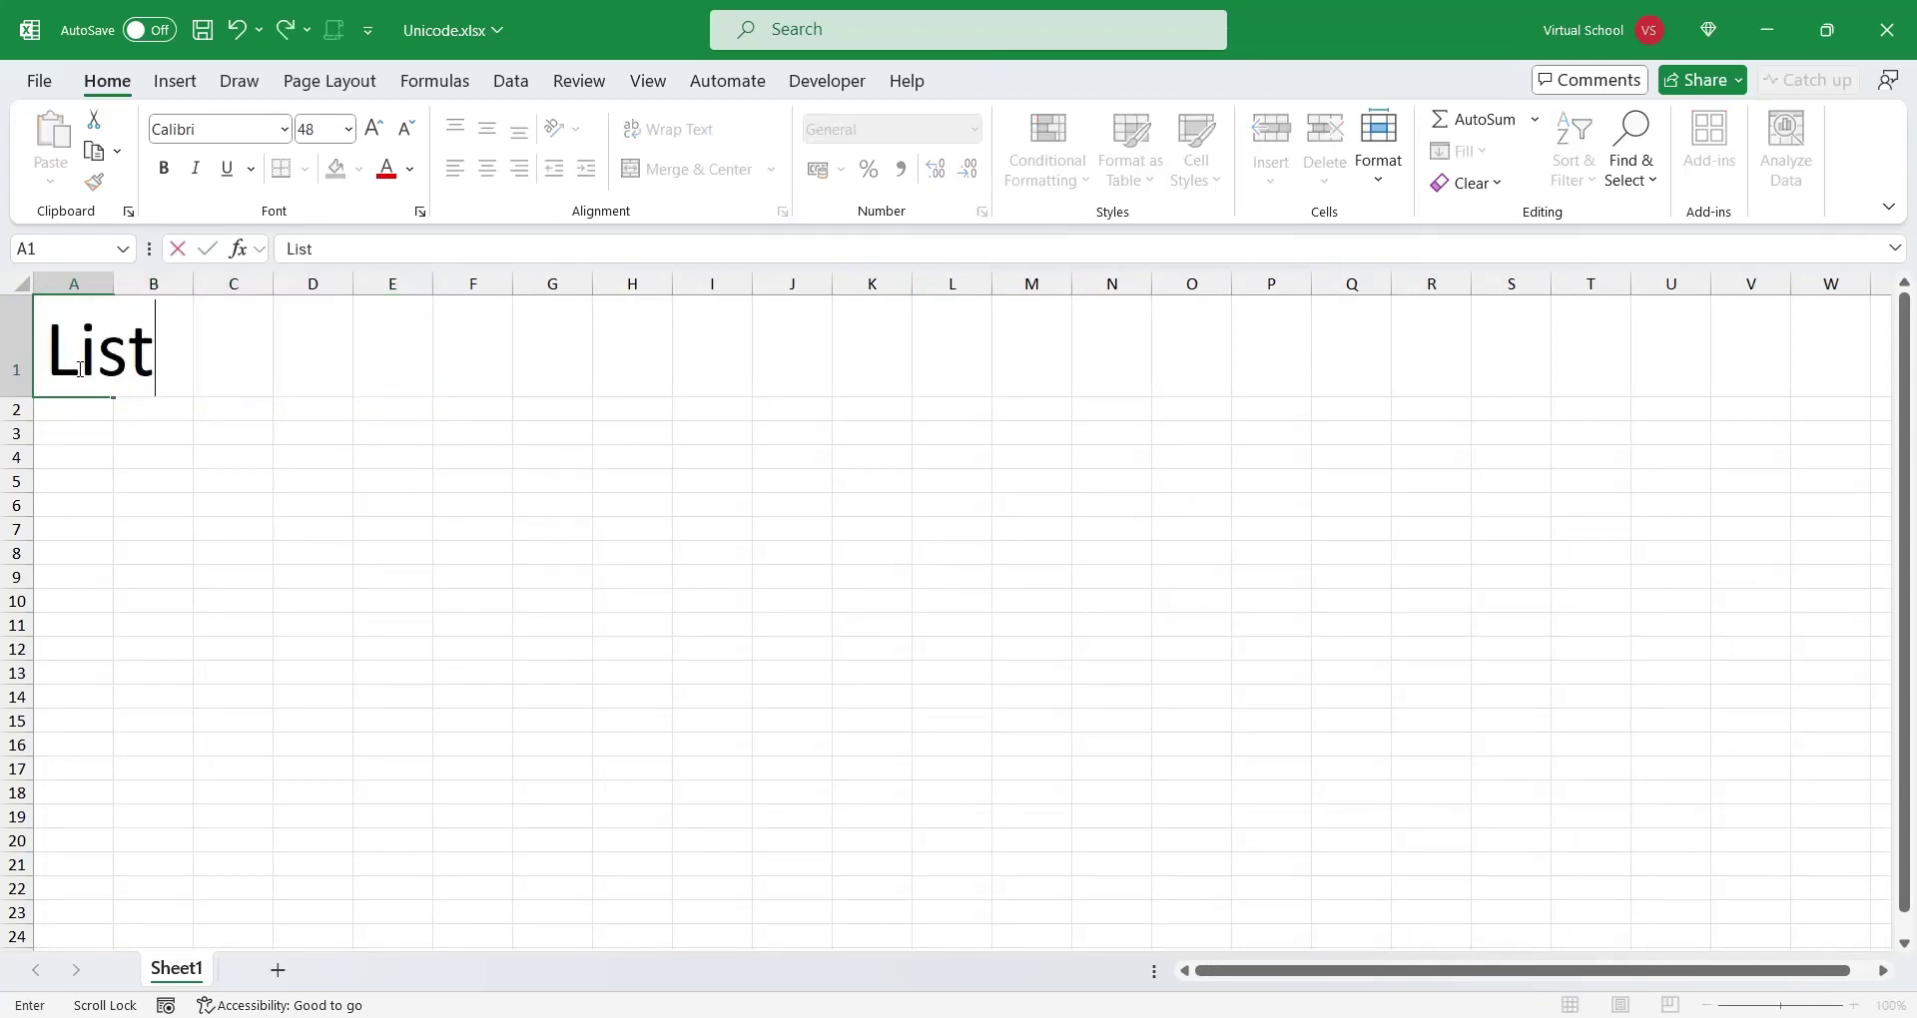
pyautogui.press('Return')
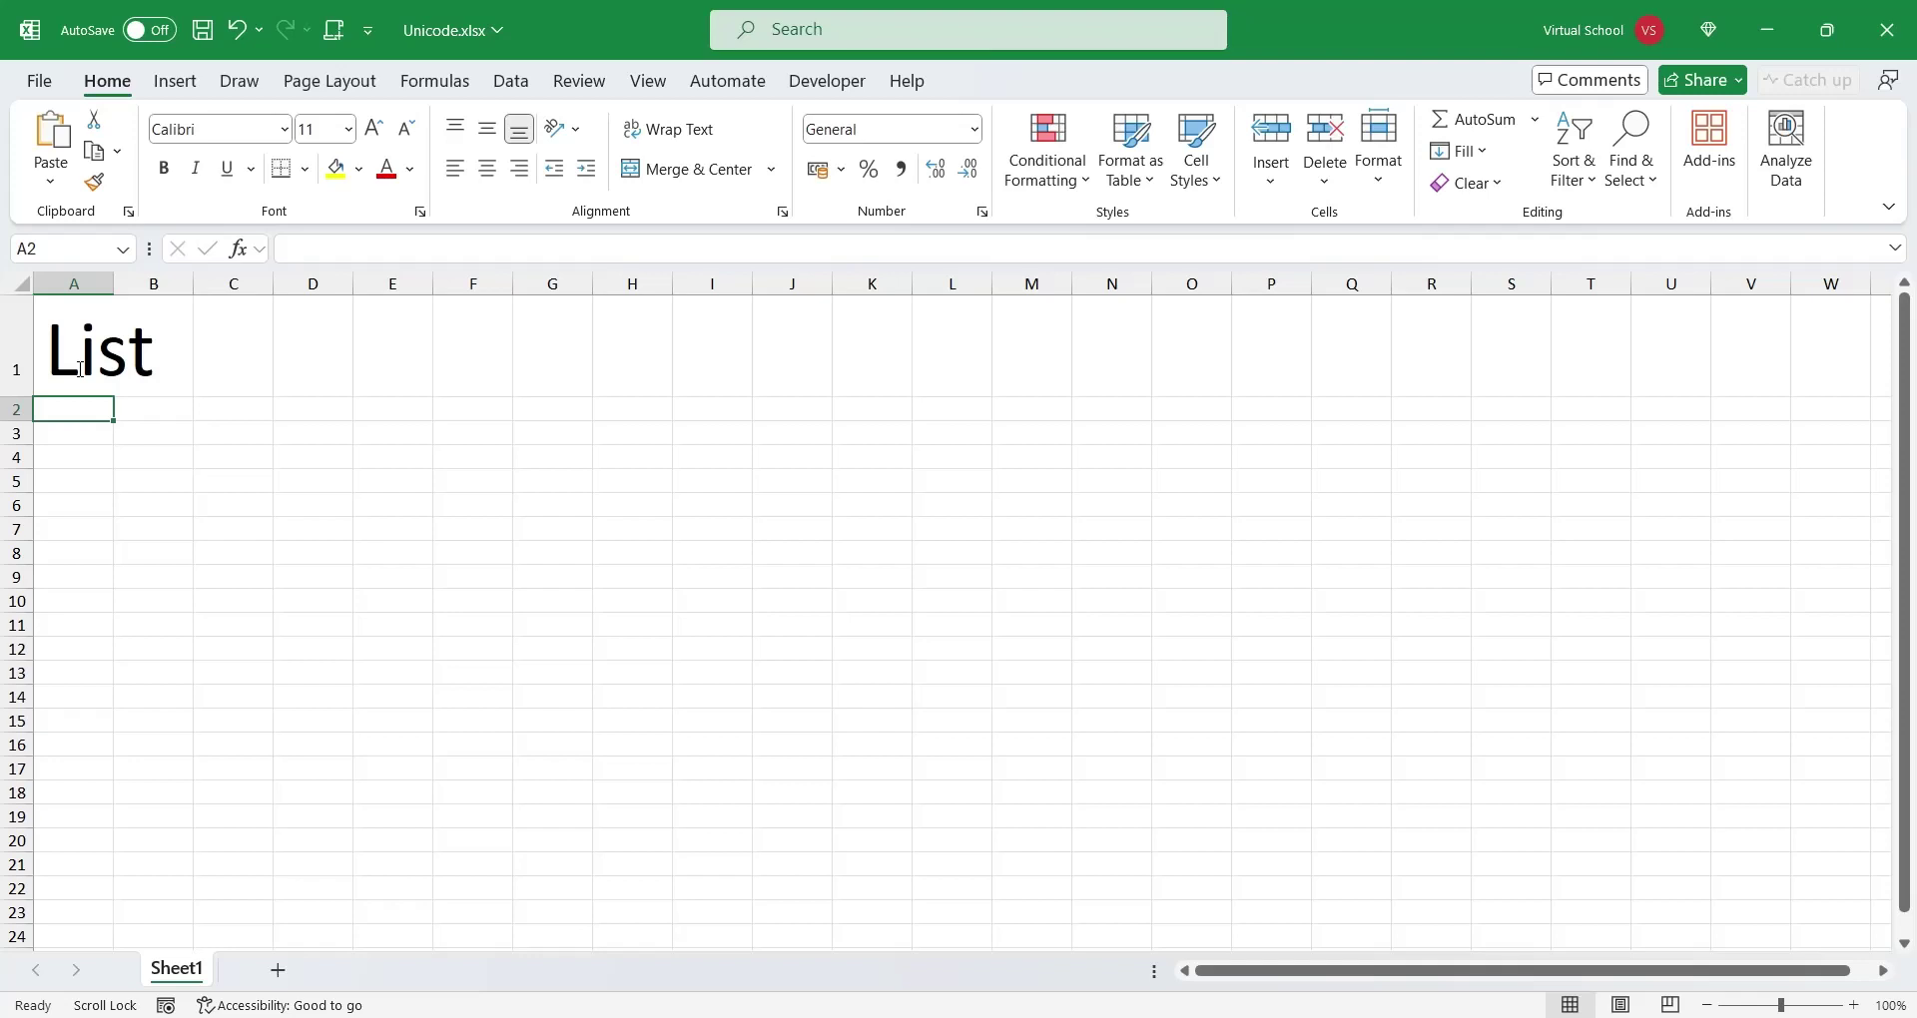
# Enter the formula =UNICHAR(9312) in cell A2 under the List heading.
pyautogui.write('=uni')
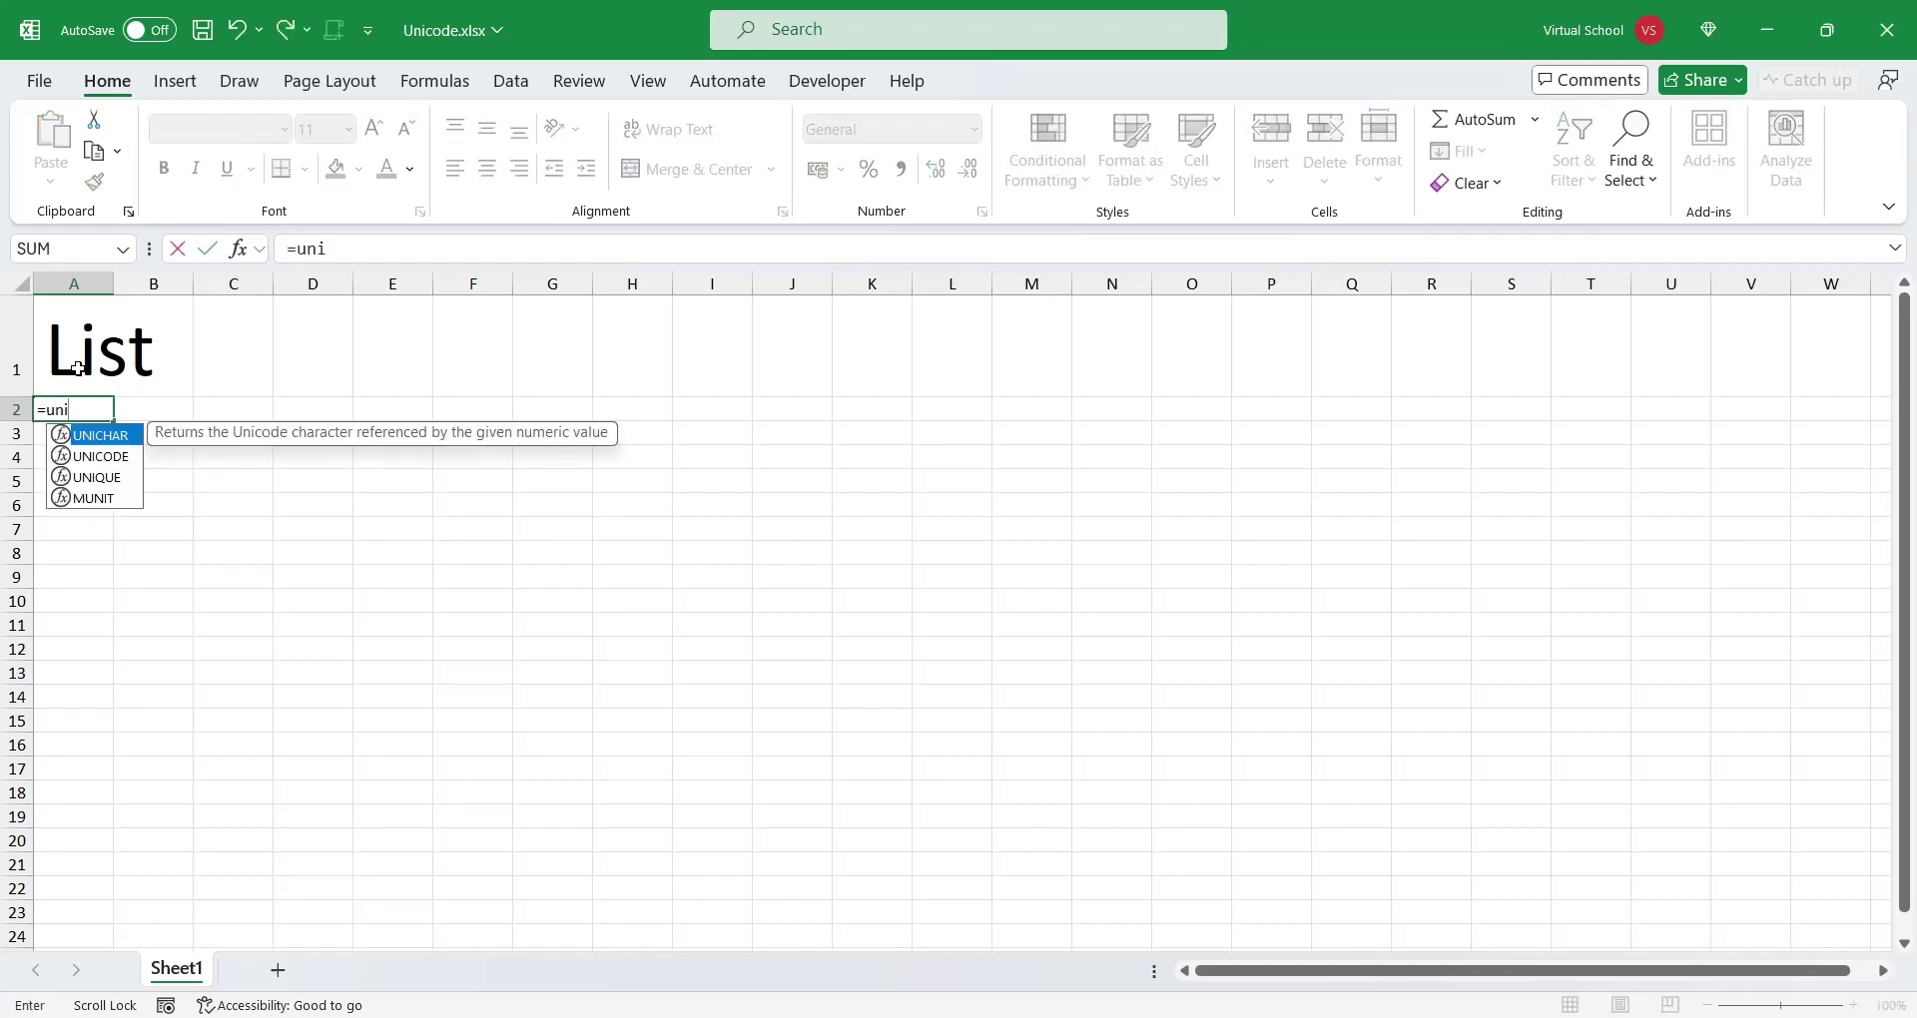
pyautogui.write('char(')
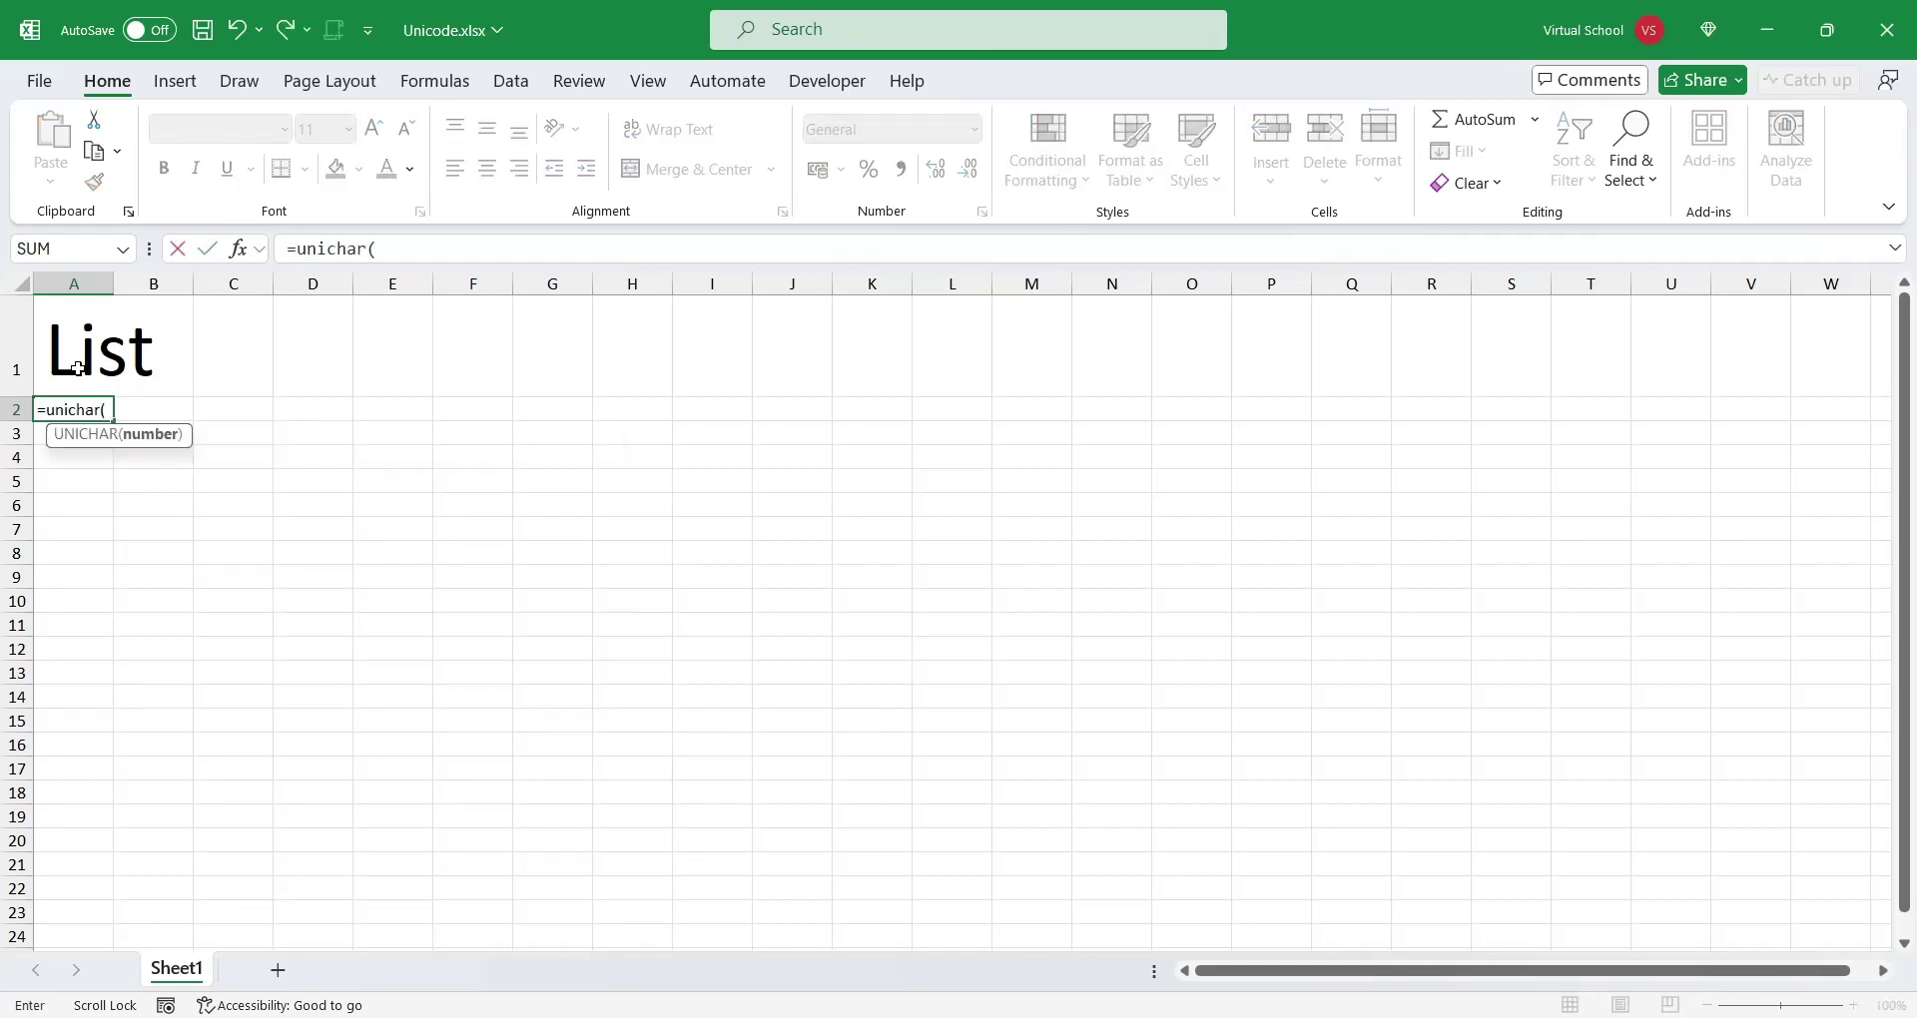
pyautogui.write('9311')
pyautogui.hotkey('ctrl', 'Return')
pyautogui.click(411, 250)
pyautogui.press('BackSpace')
pyautogui.write('2')
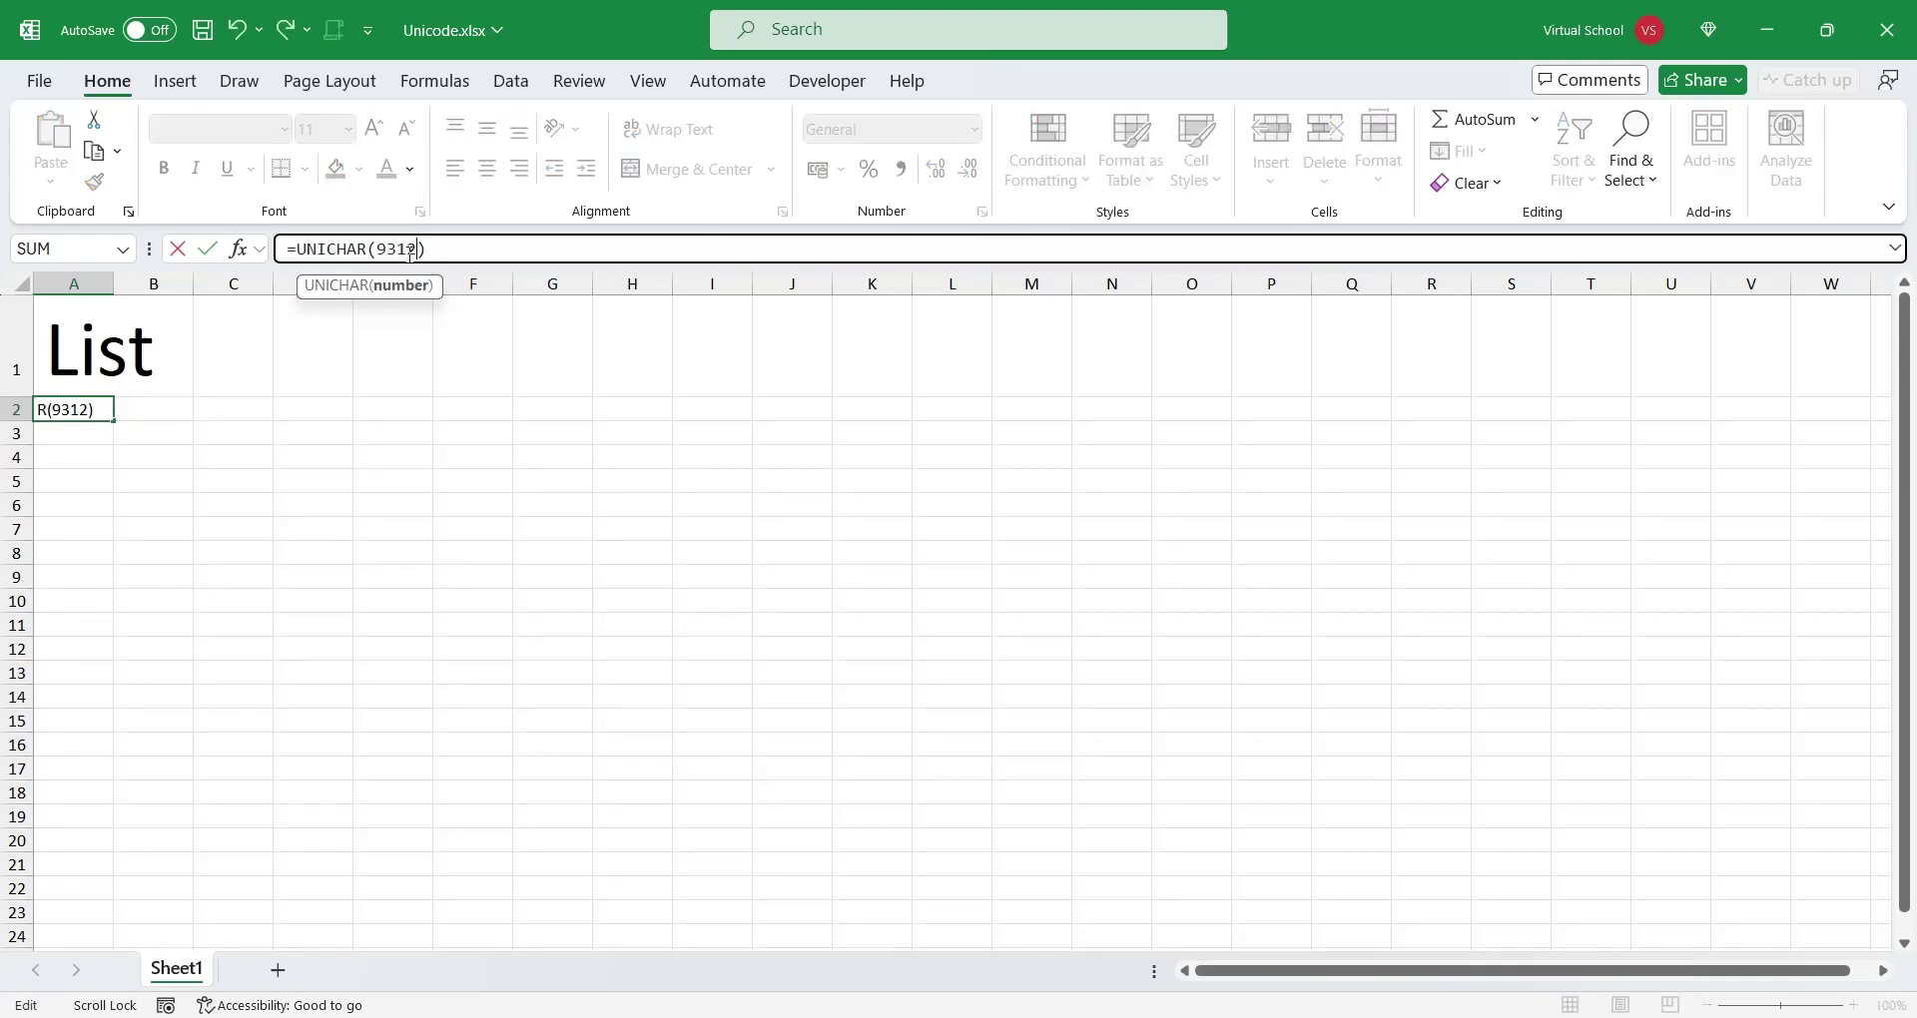
pyautogui.press('Return')
pyautogui.click(79, 399)
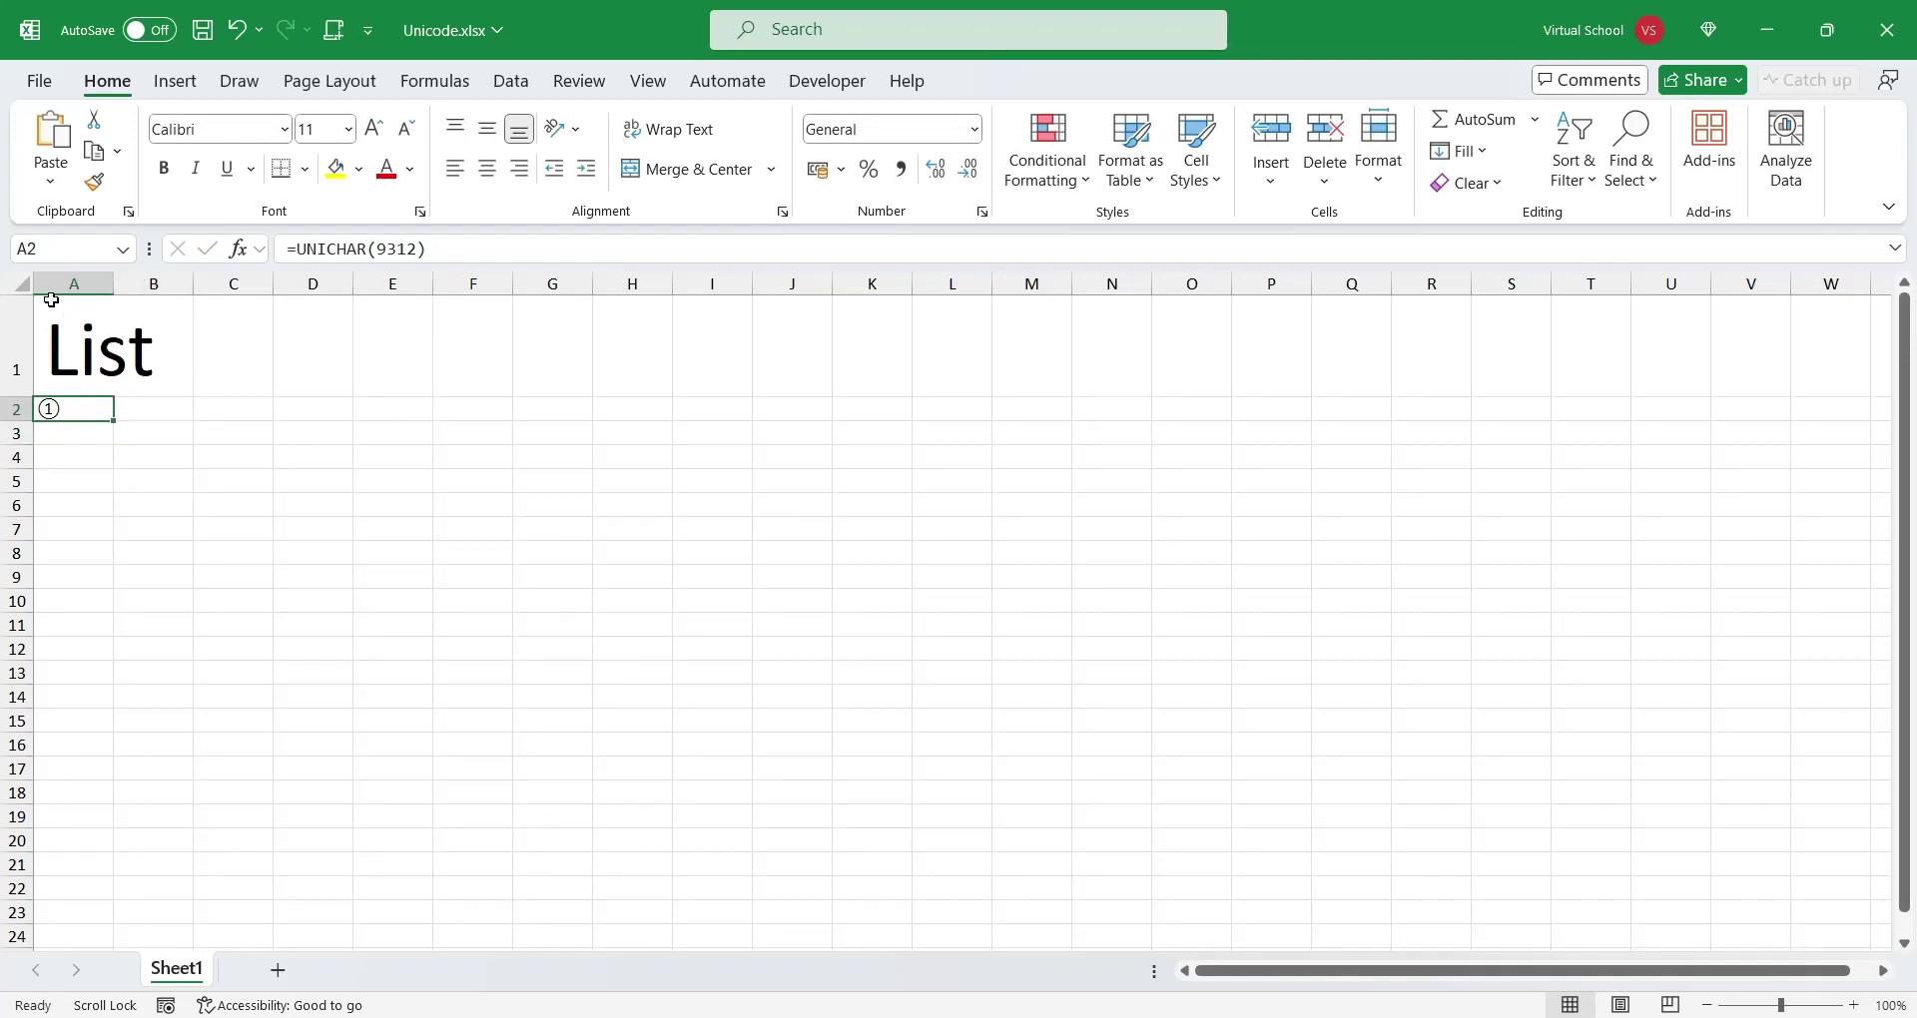
# Set the font size of the entire sheet to 18.
pyautogui.click(20, 283)
pyautogui.click(348, 130)
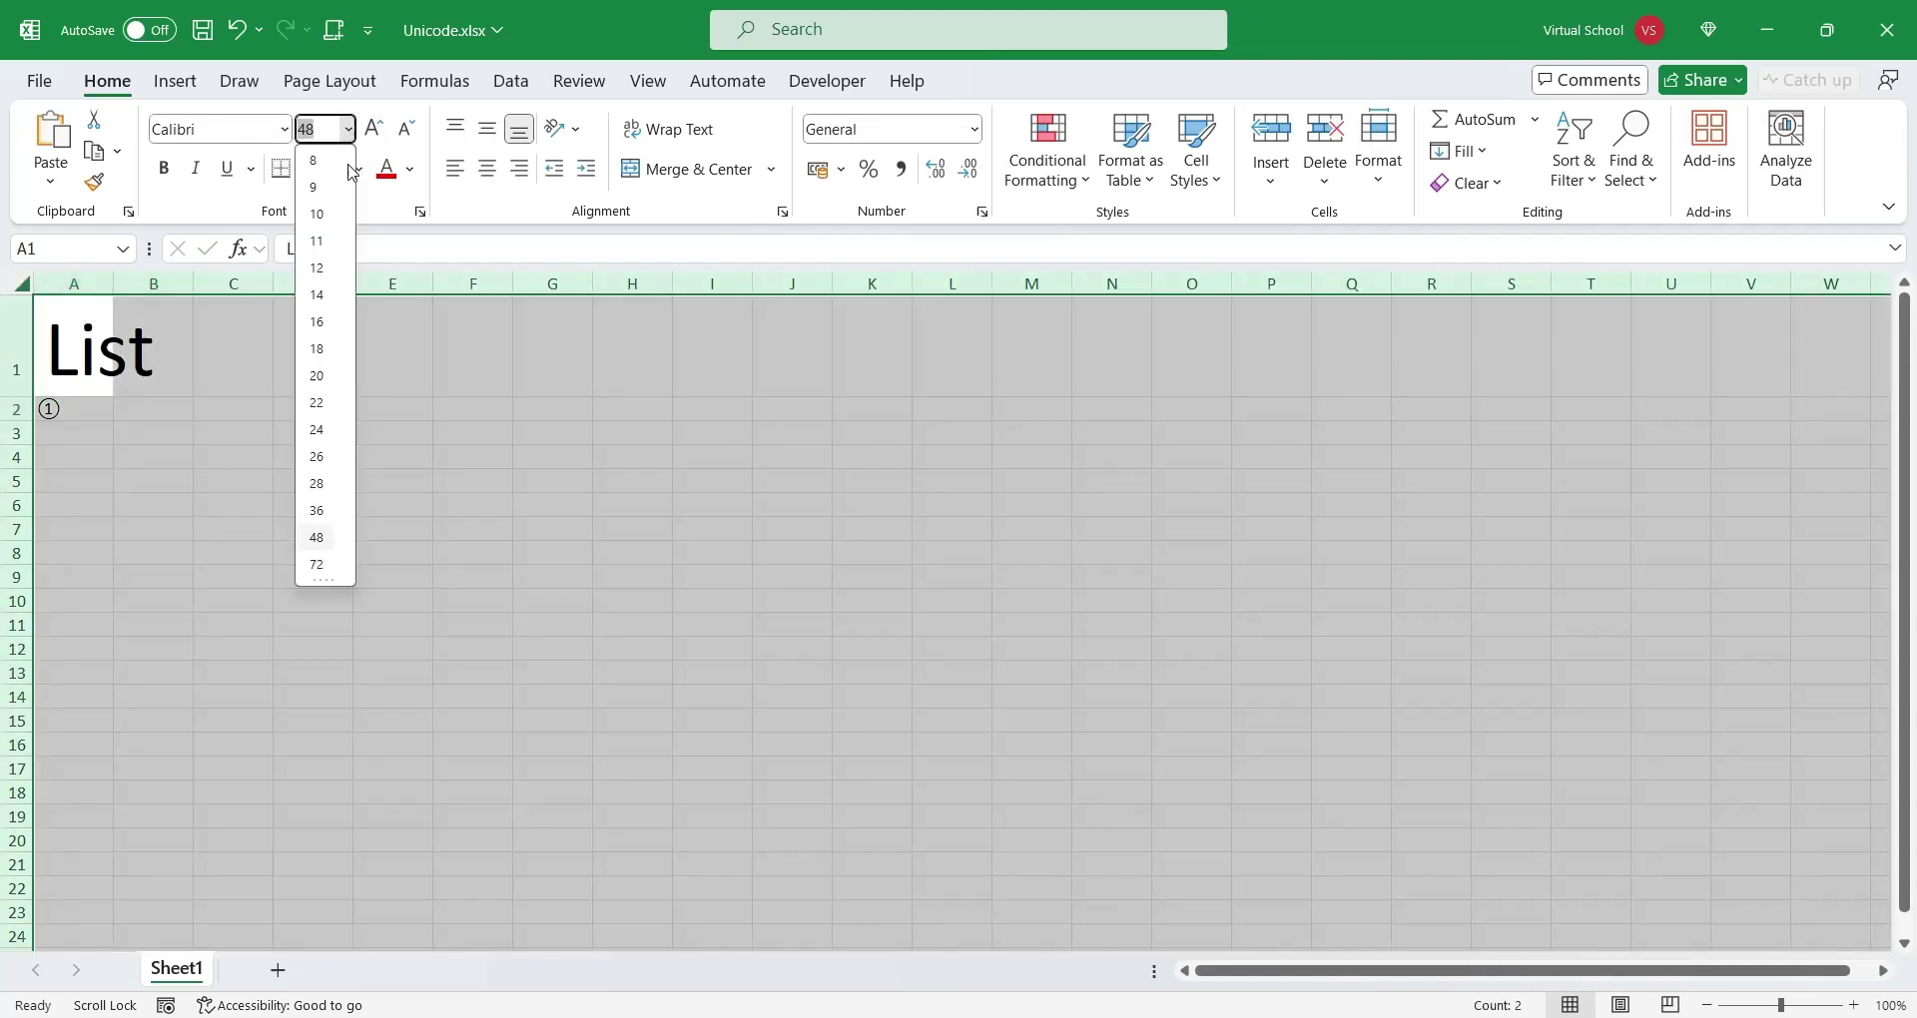
pyautogui.click(322, 349)
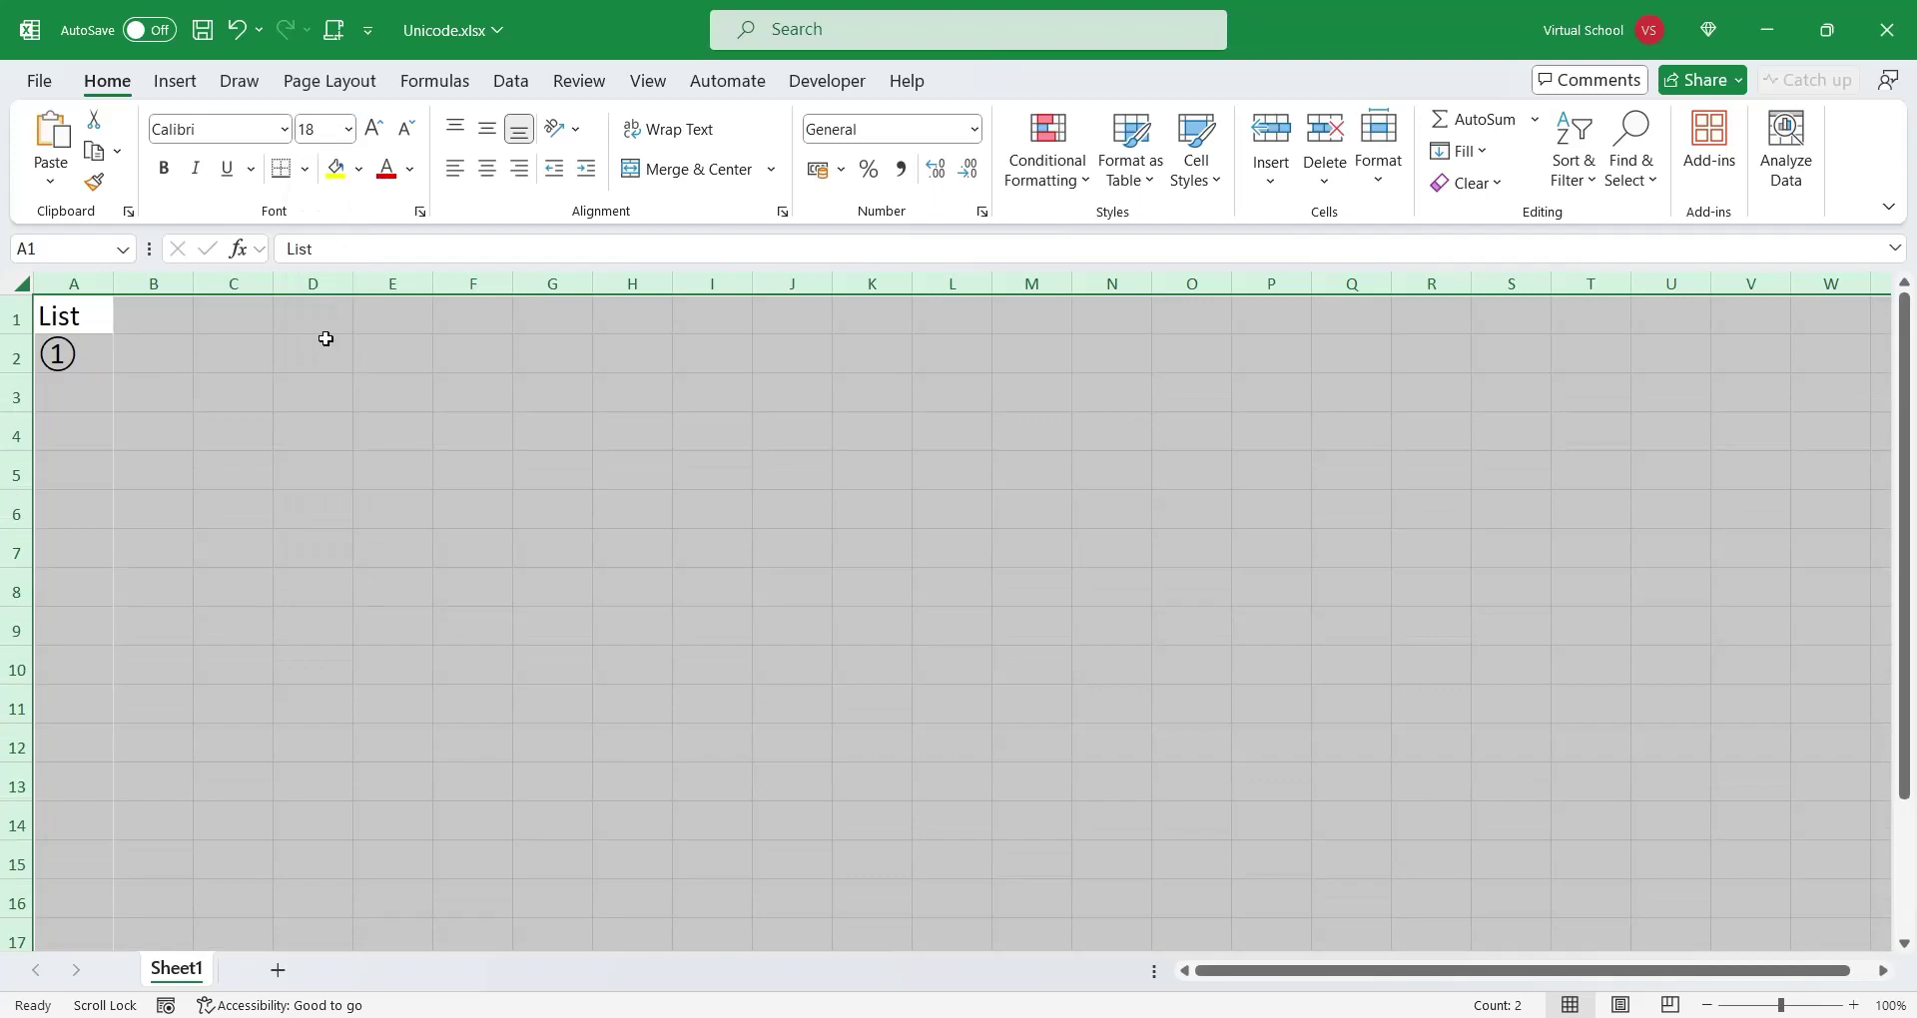
pyautogui.click(92, 353)
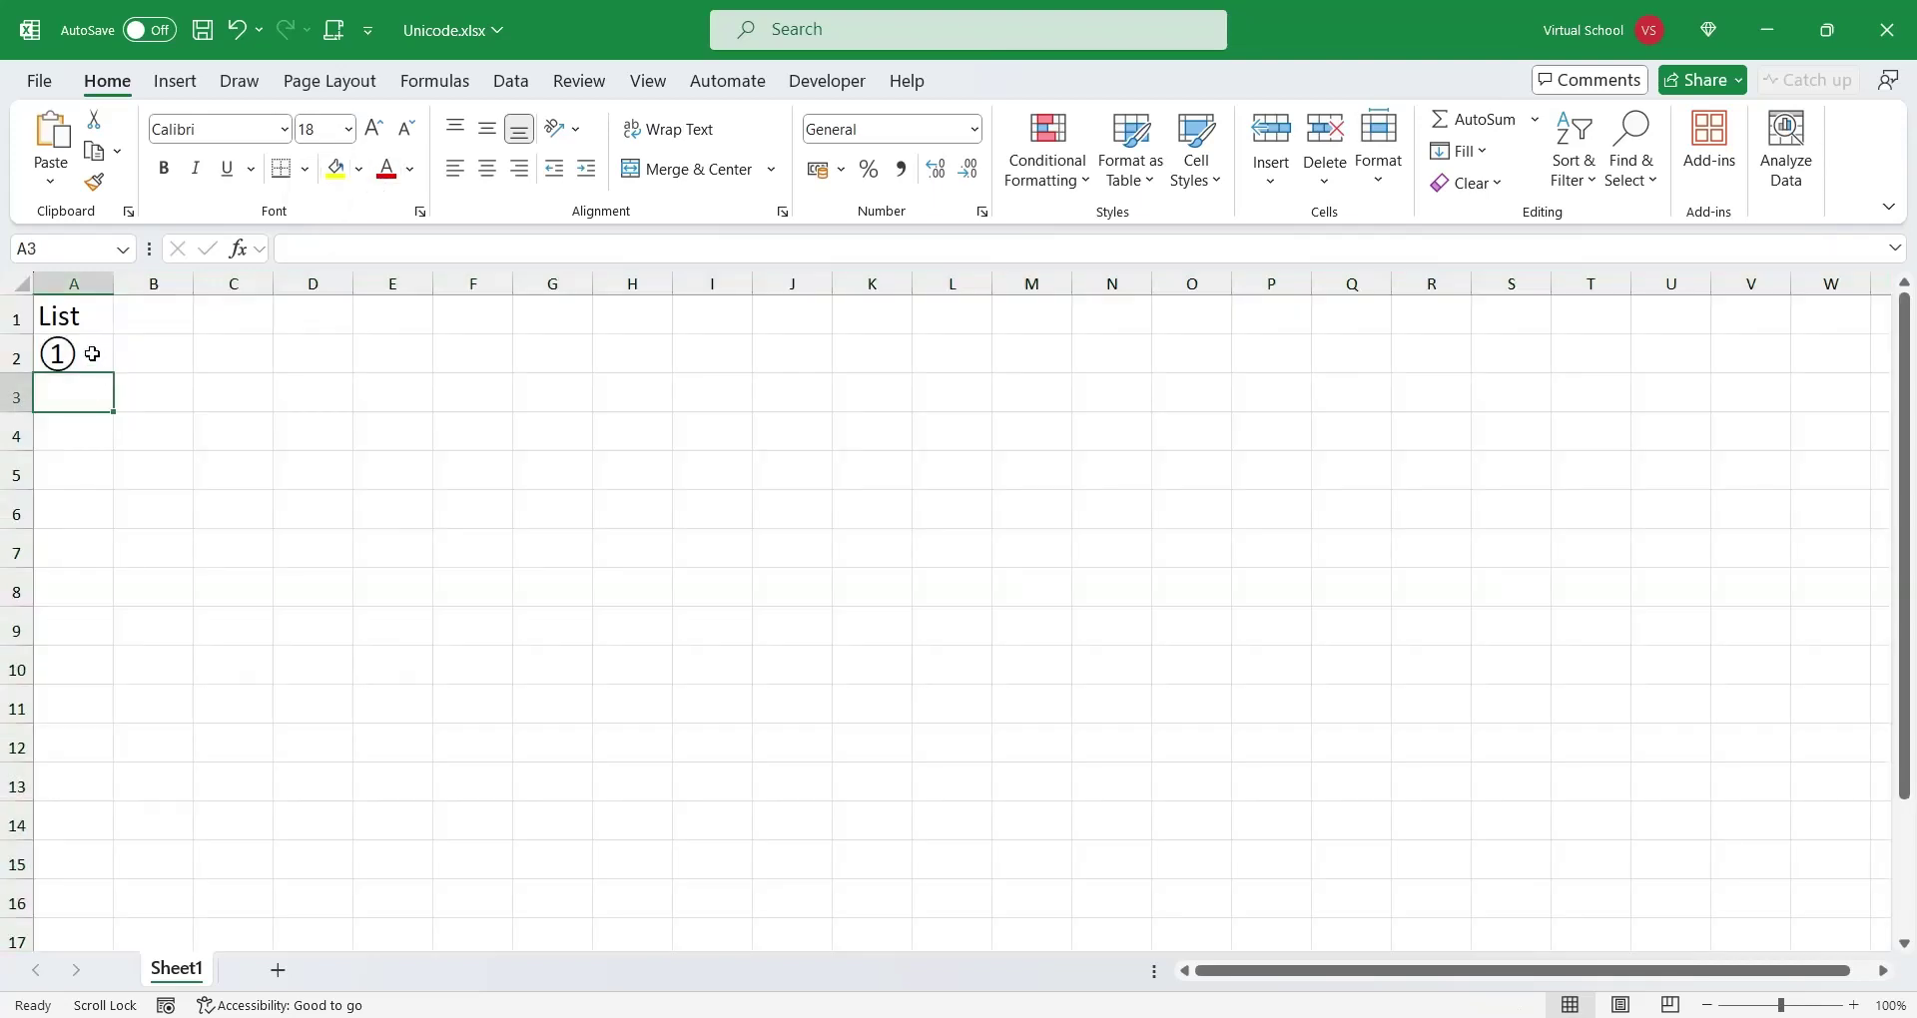
pyautogui.click(92, 316)
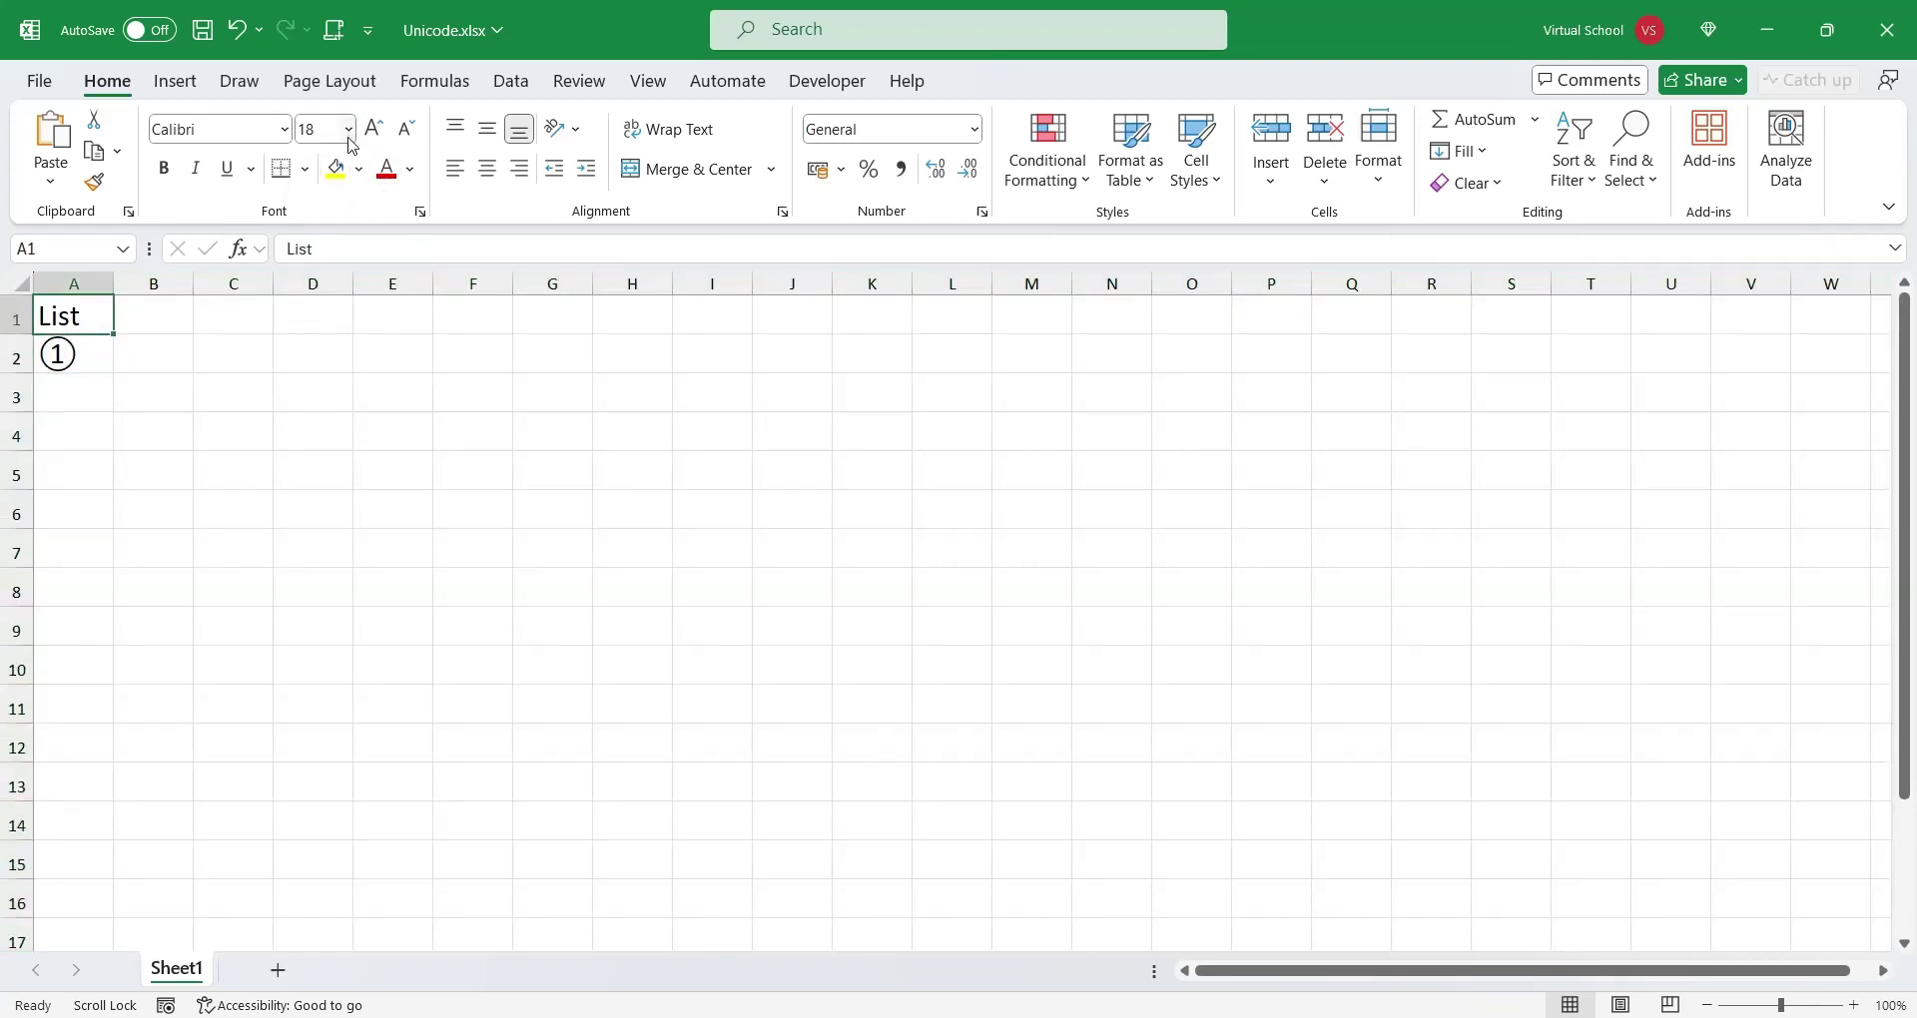
pyautogui.click(105, 349)
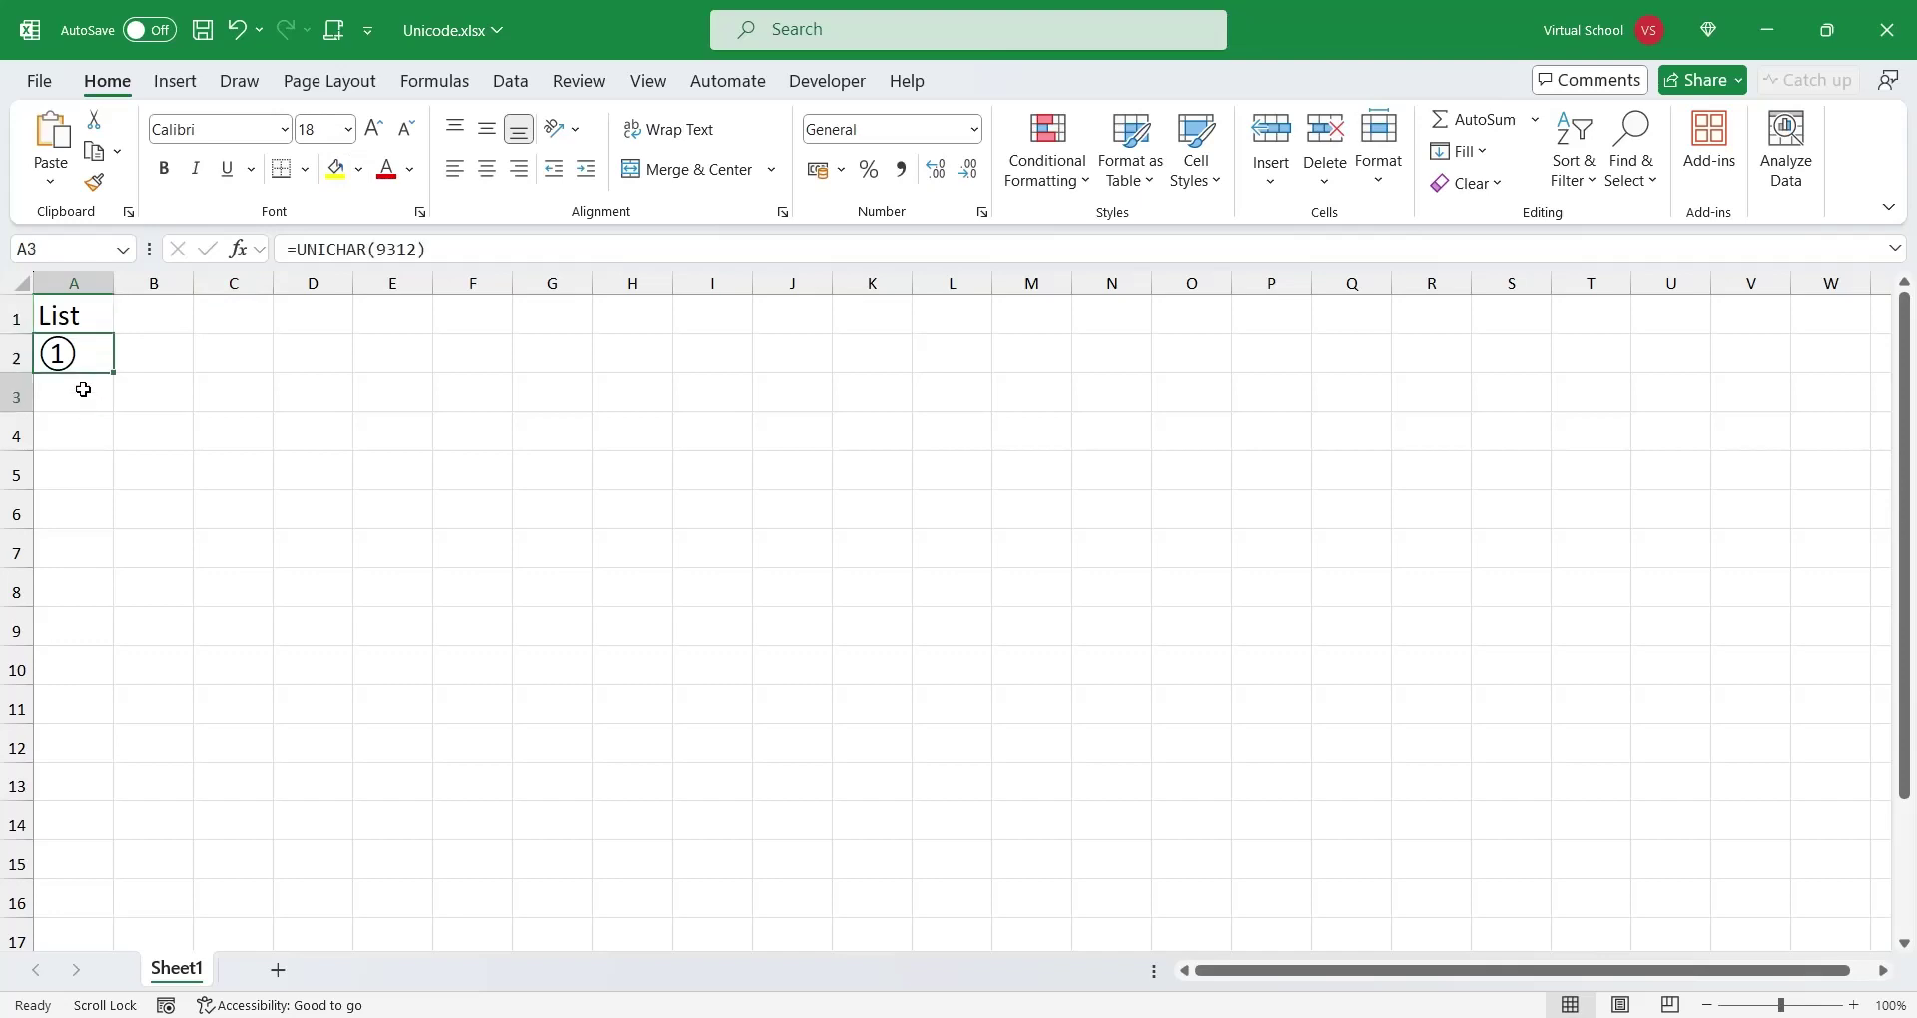
# Enter the formula =UNICHAR(9313) in cell A3 below the first circled number.
pyautogui.click(83, 389)
pyautogui.write('=')
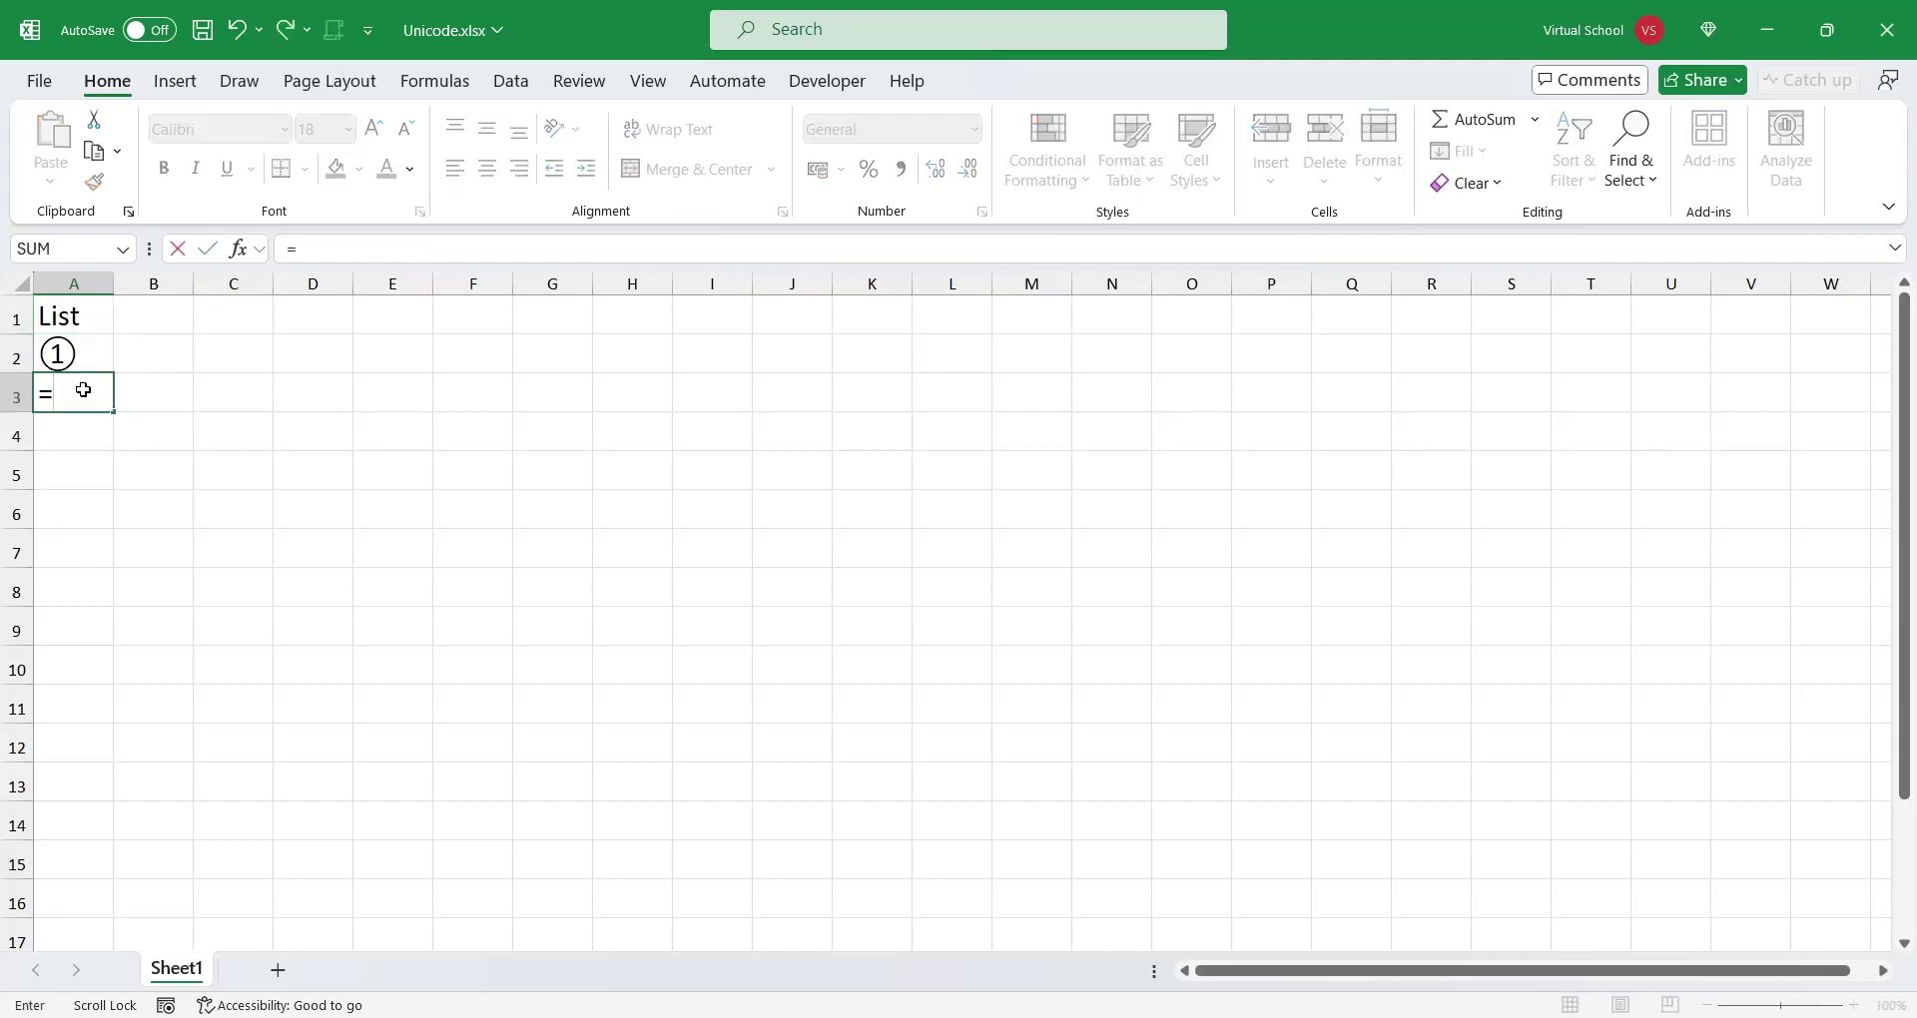
pyautogui.write('unichar(')
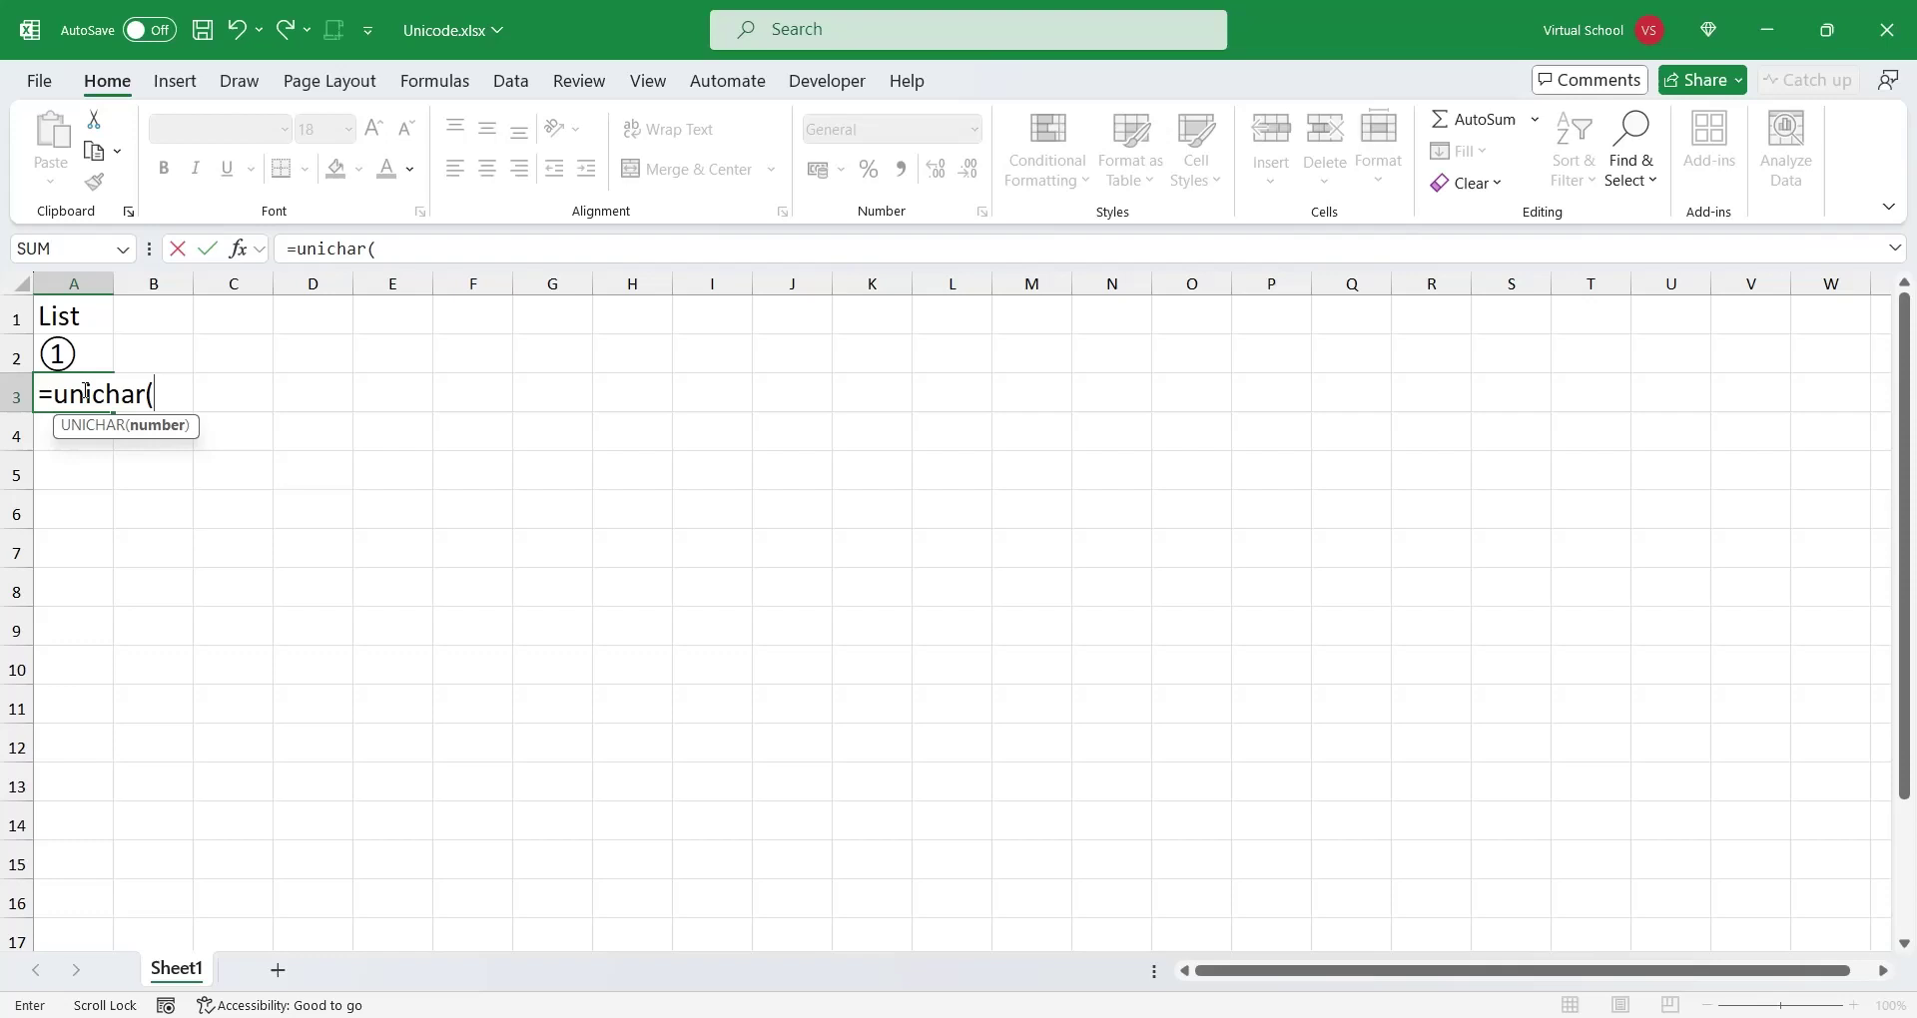
pyautogui.write('9312')
pyautogui.press('BackSpace')
pyautogui.write('3)')
pyautogui.press('Return')
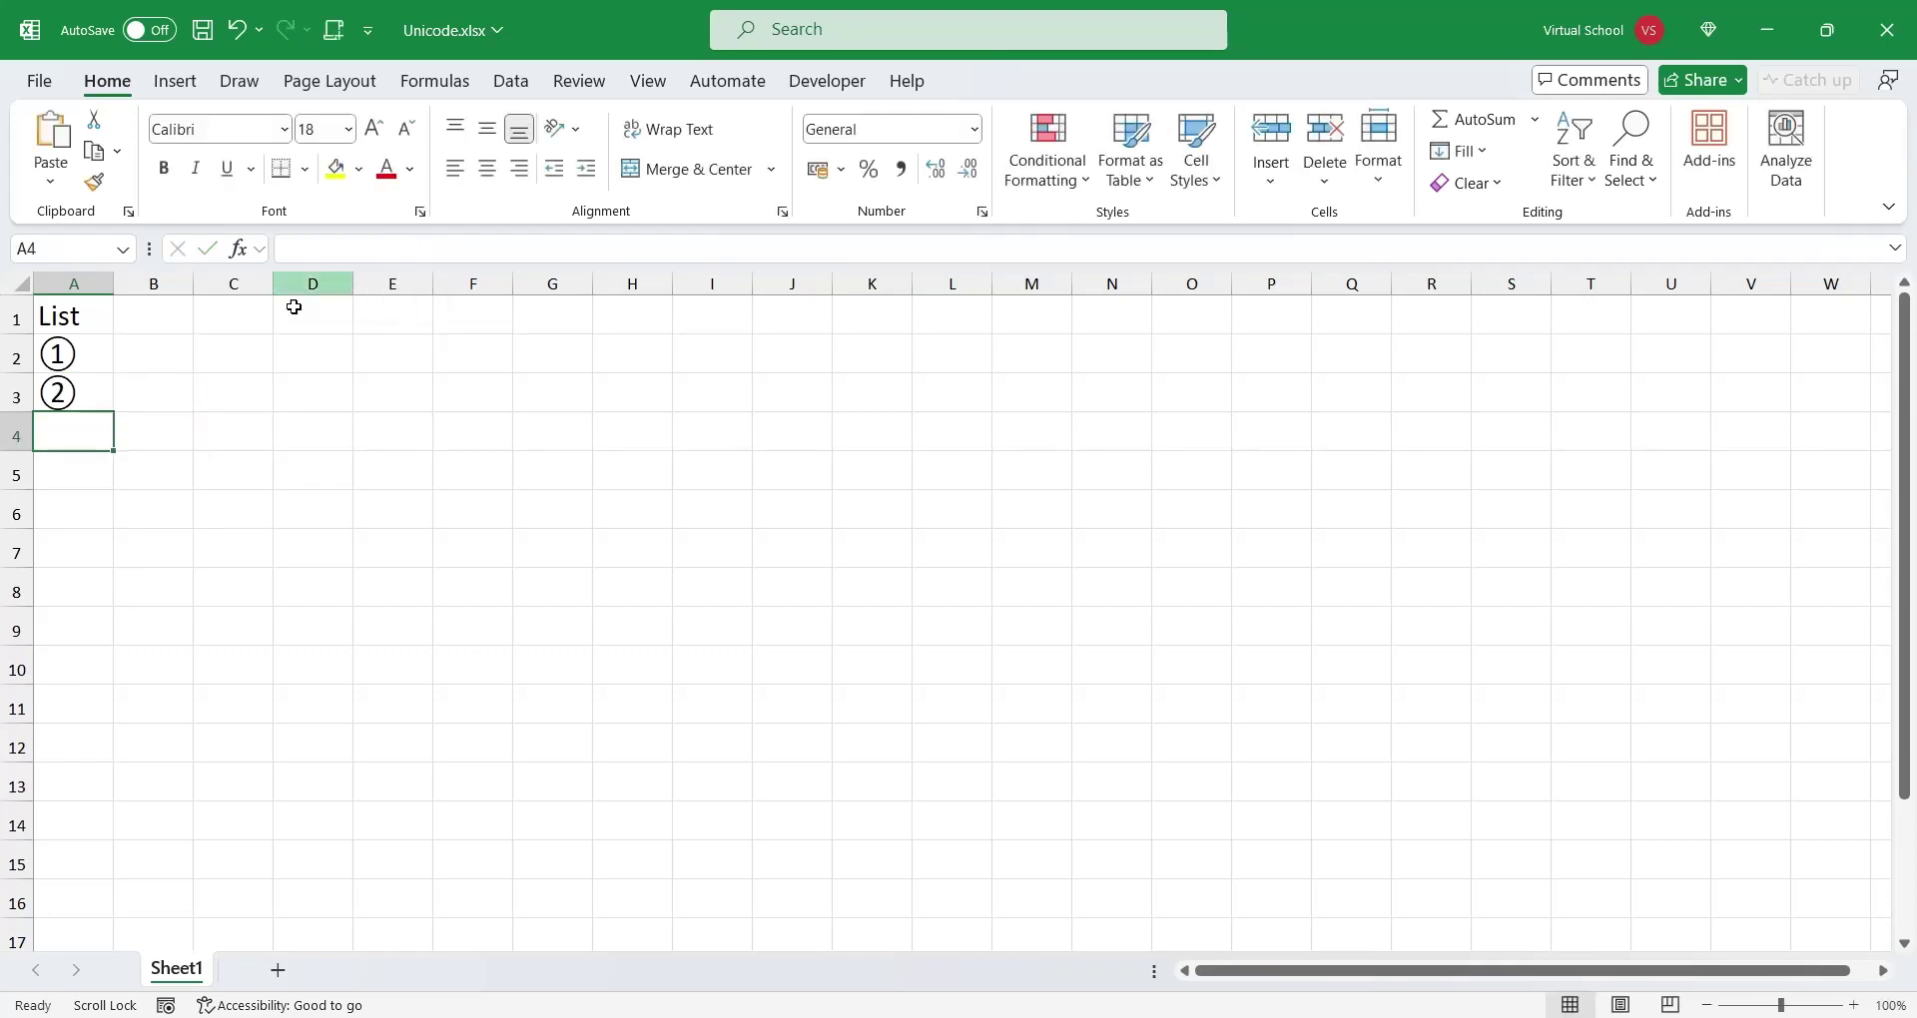
# Replace the code inside A3's formula with a reference to the cell above so it reads =UNICHAR(UNICODE(A2)+1).
pyautogui.click(87, 402)
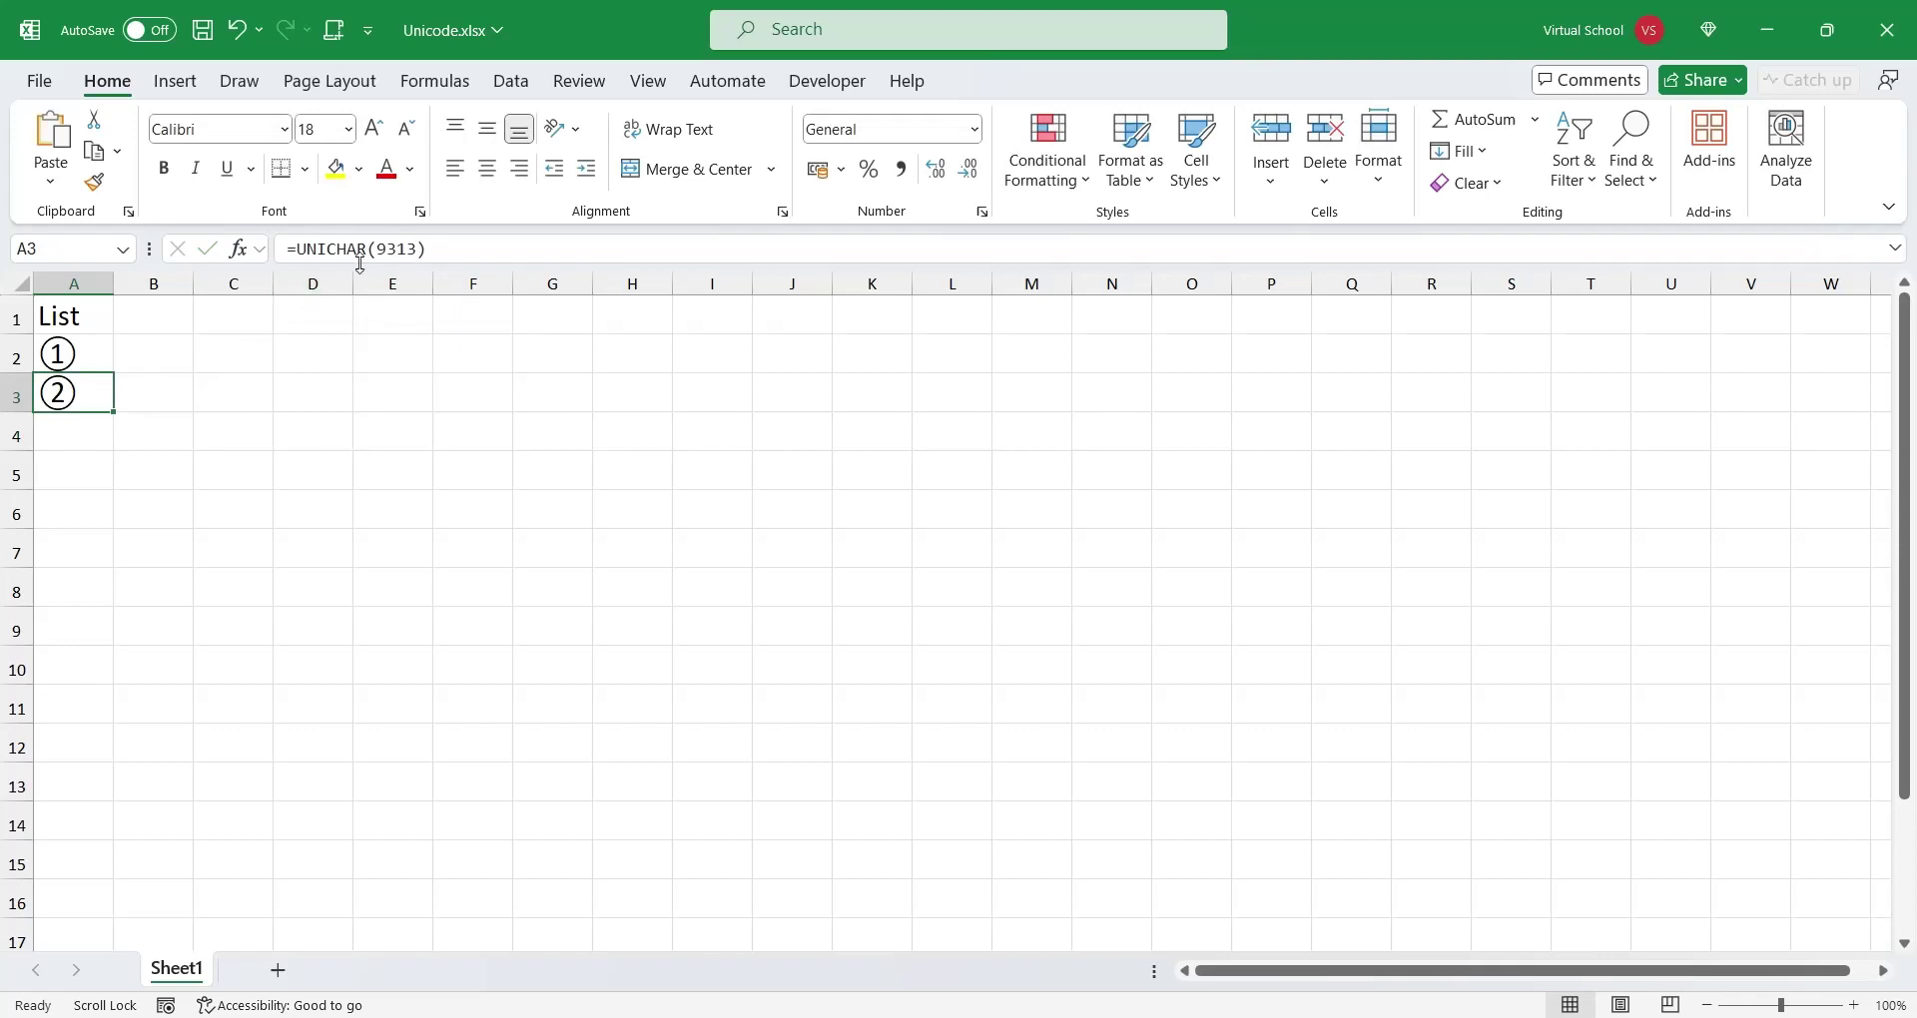
pyautogui.moveTo(417, 248); pyautogui.dragTo(378, 248)
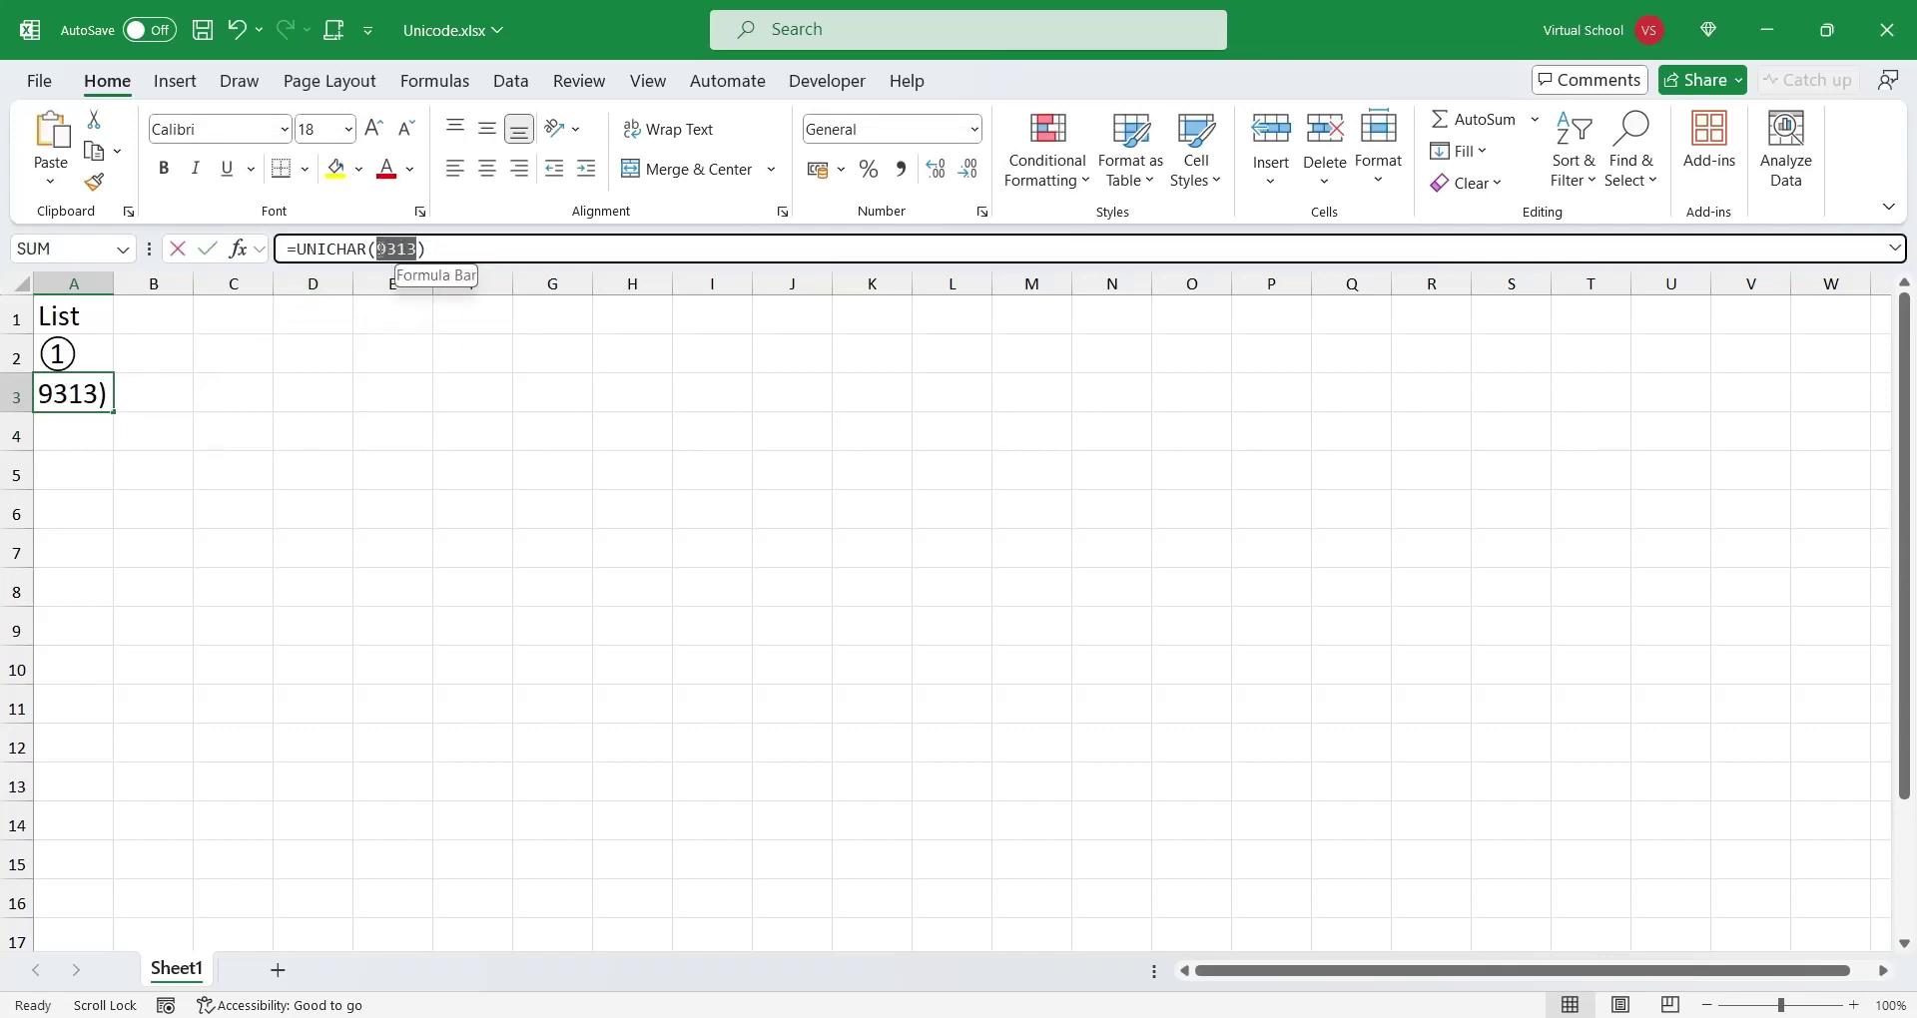
pyautogui.write('unico')
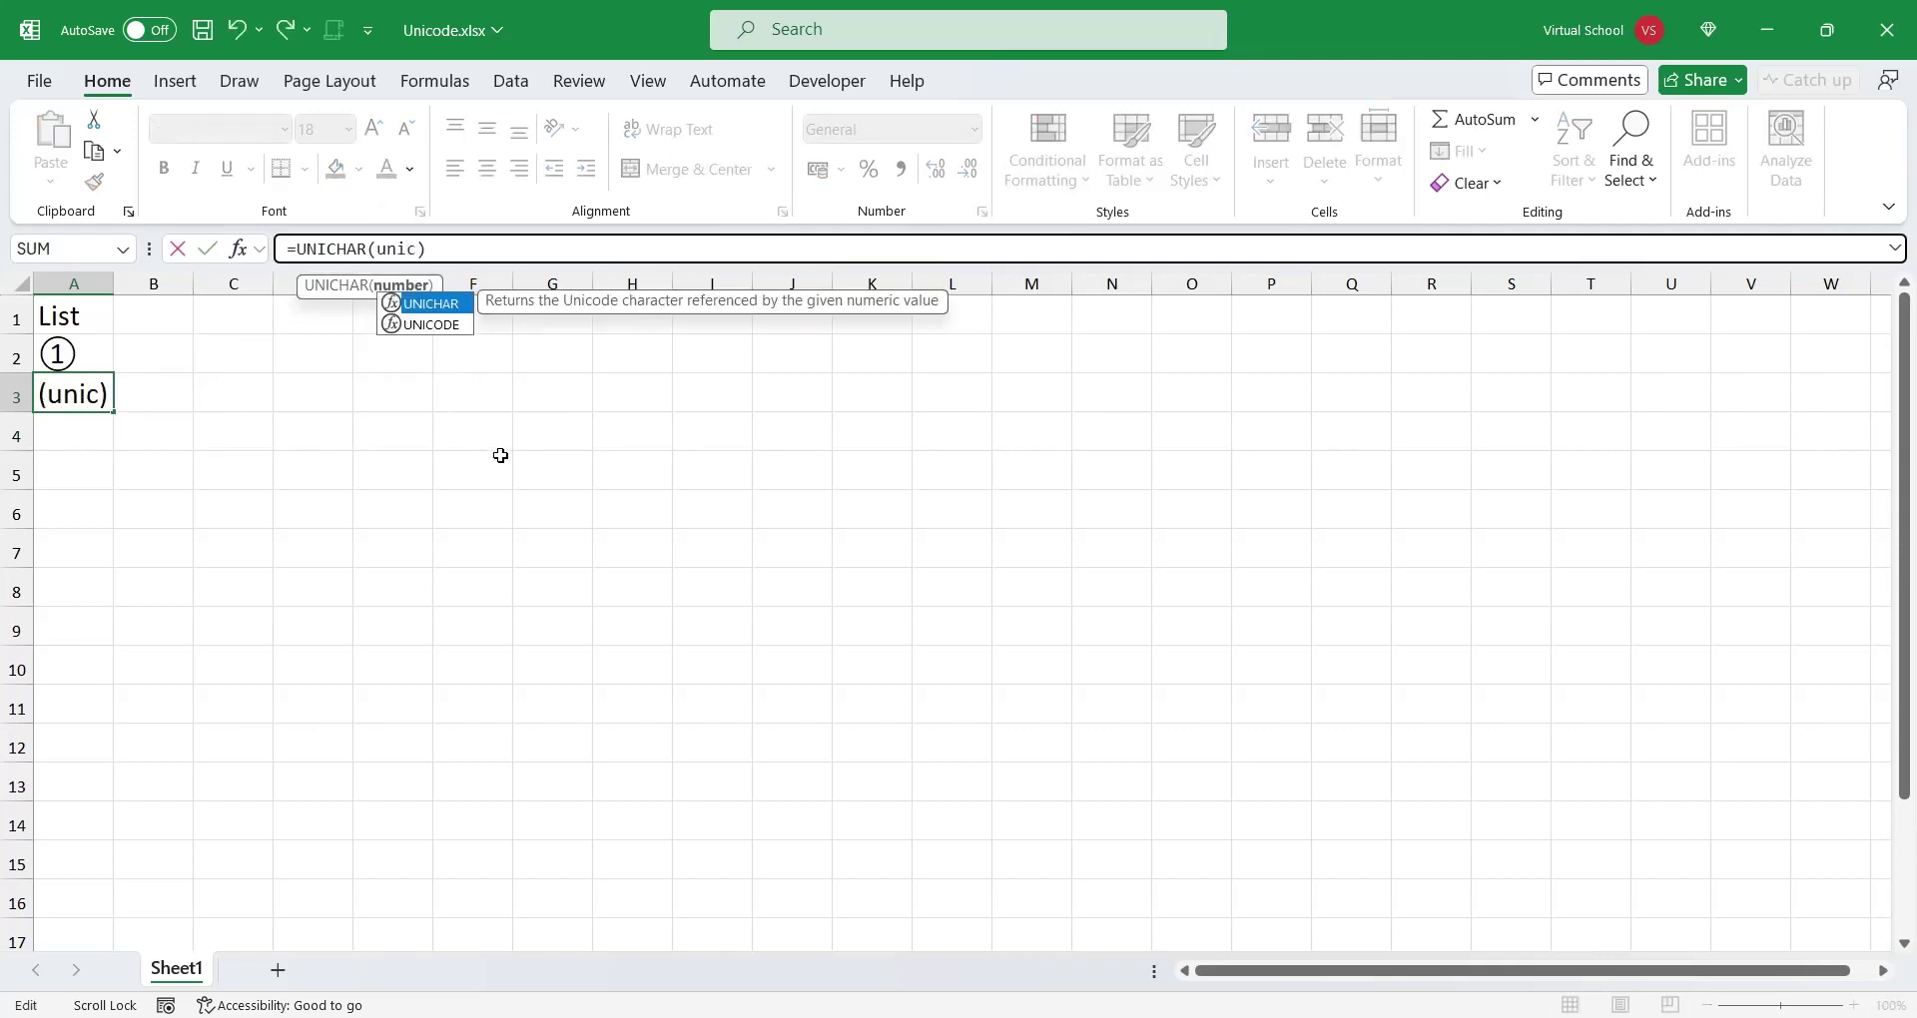
pyautogui.write('de(')
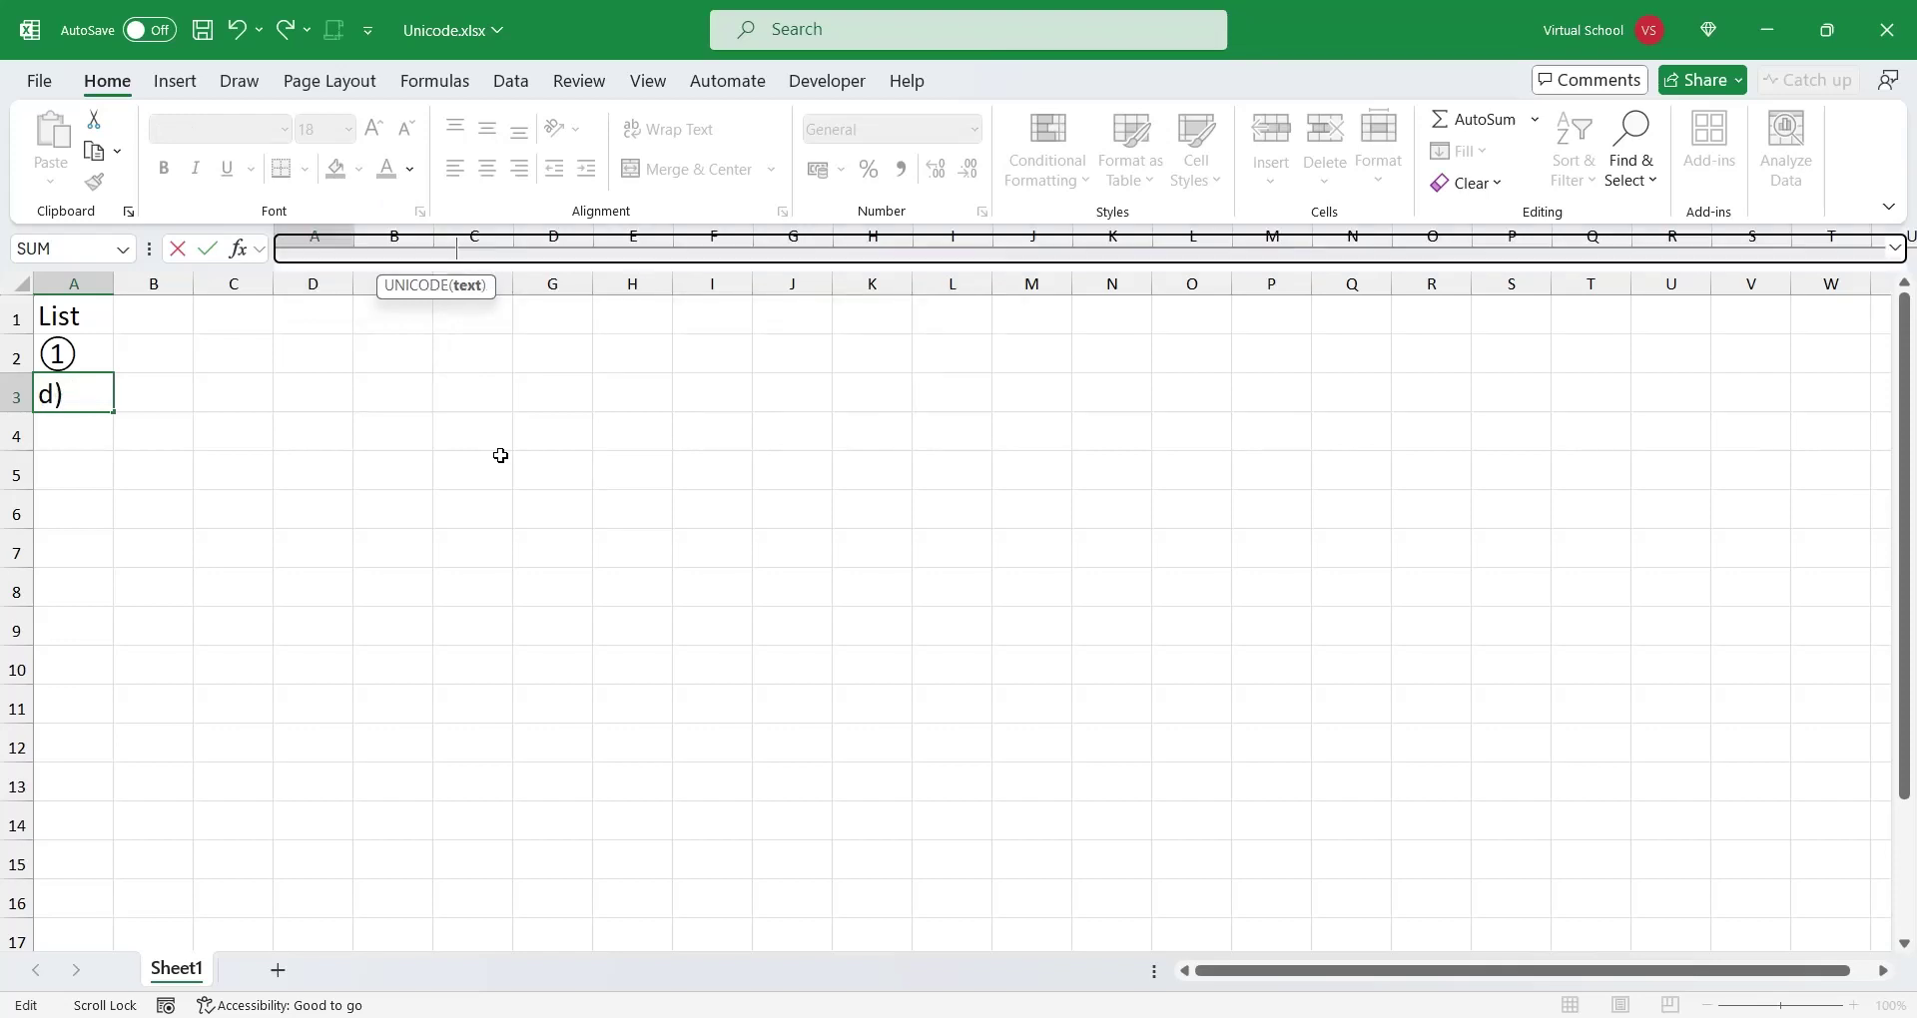
pyautogui.click(77, 357)
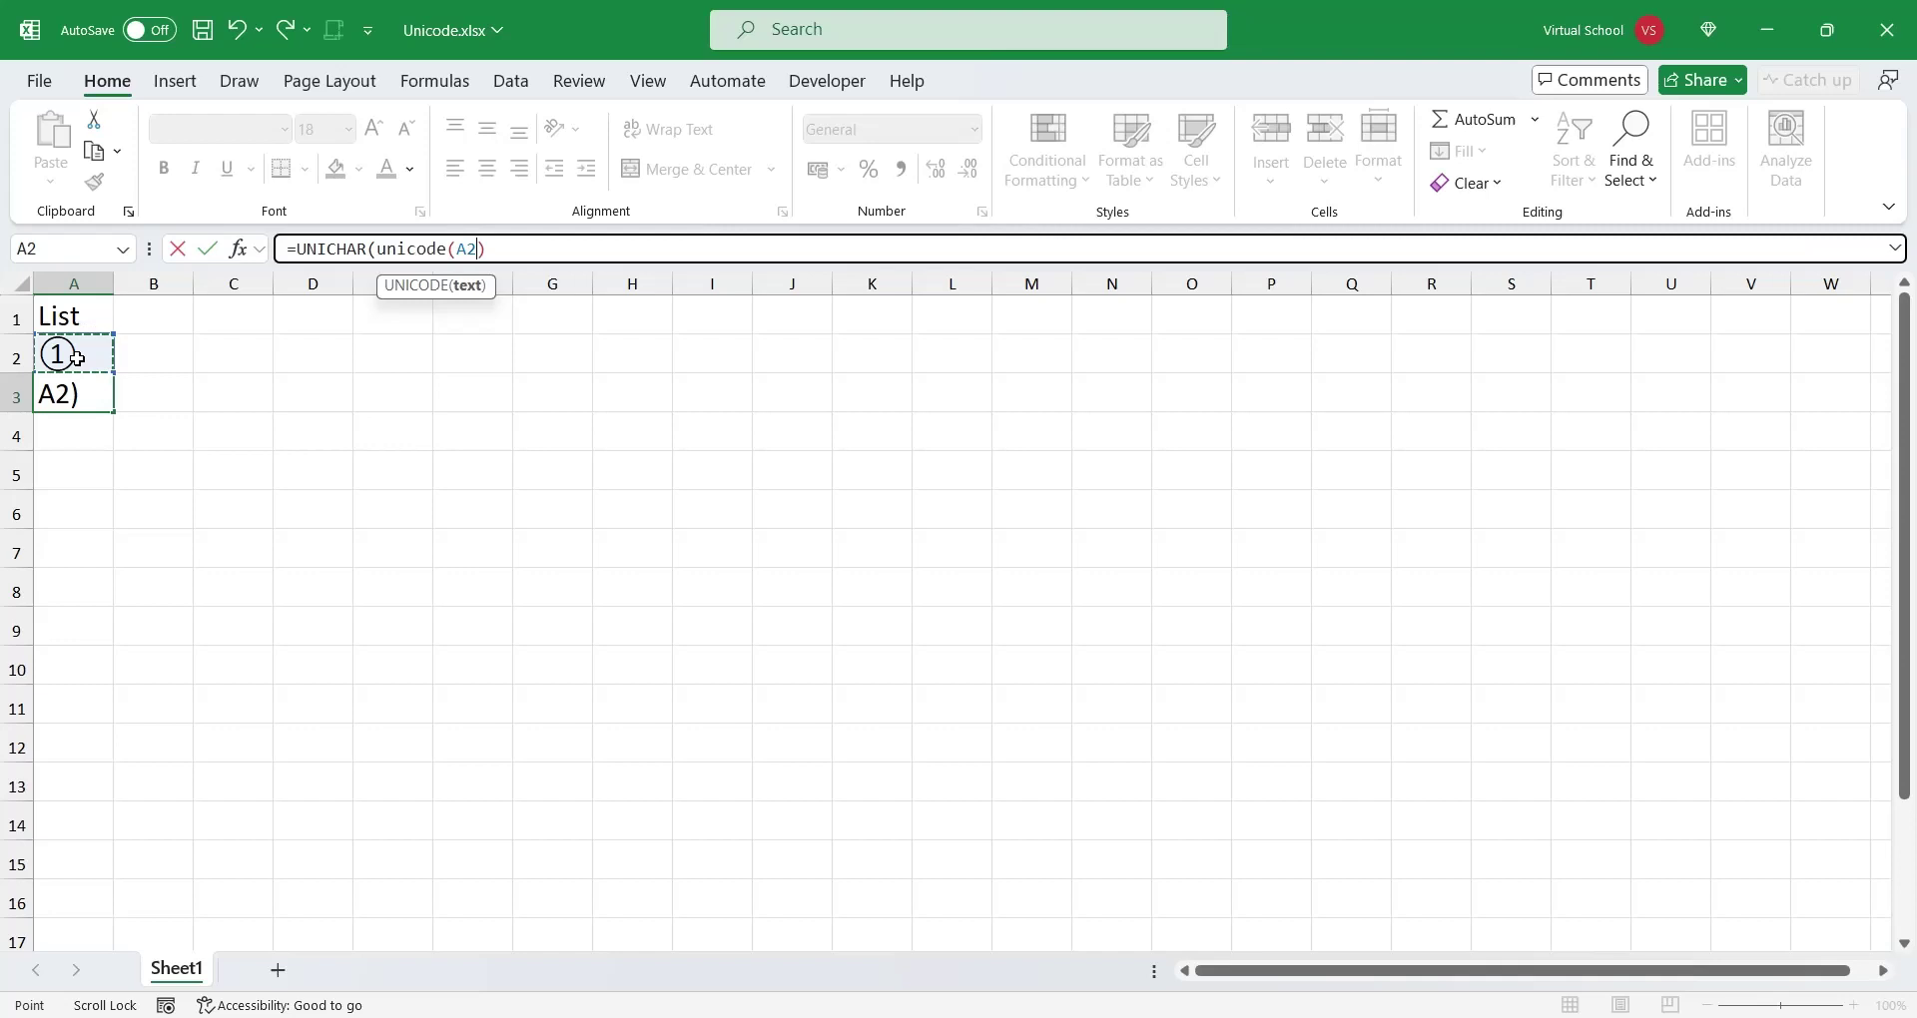
pyautogui.write(')')
pyautogui.press('BackSpace')
pyautogui.write('+1)')
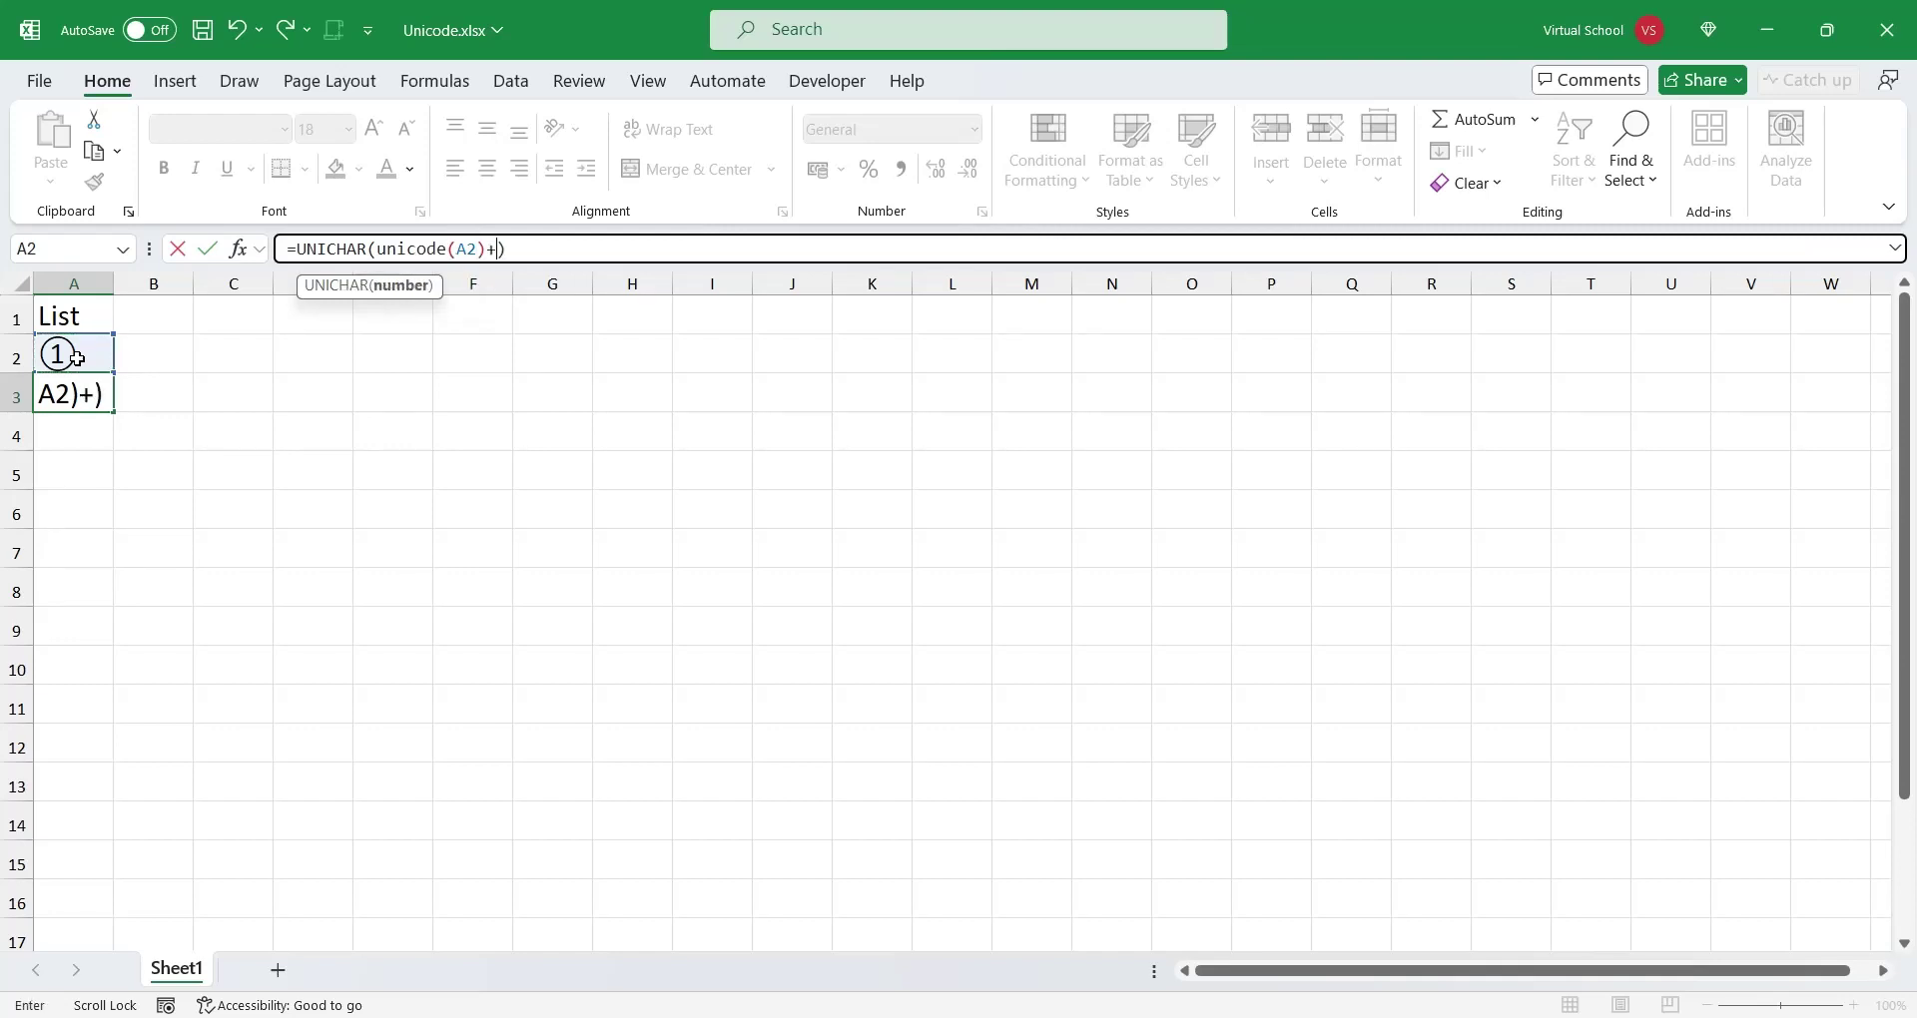
pyautogui.press('Return')
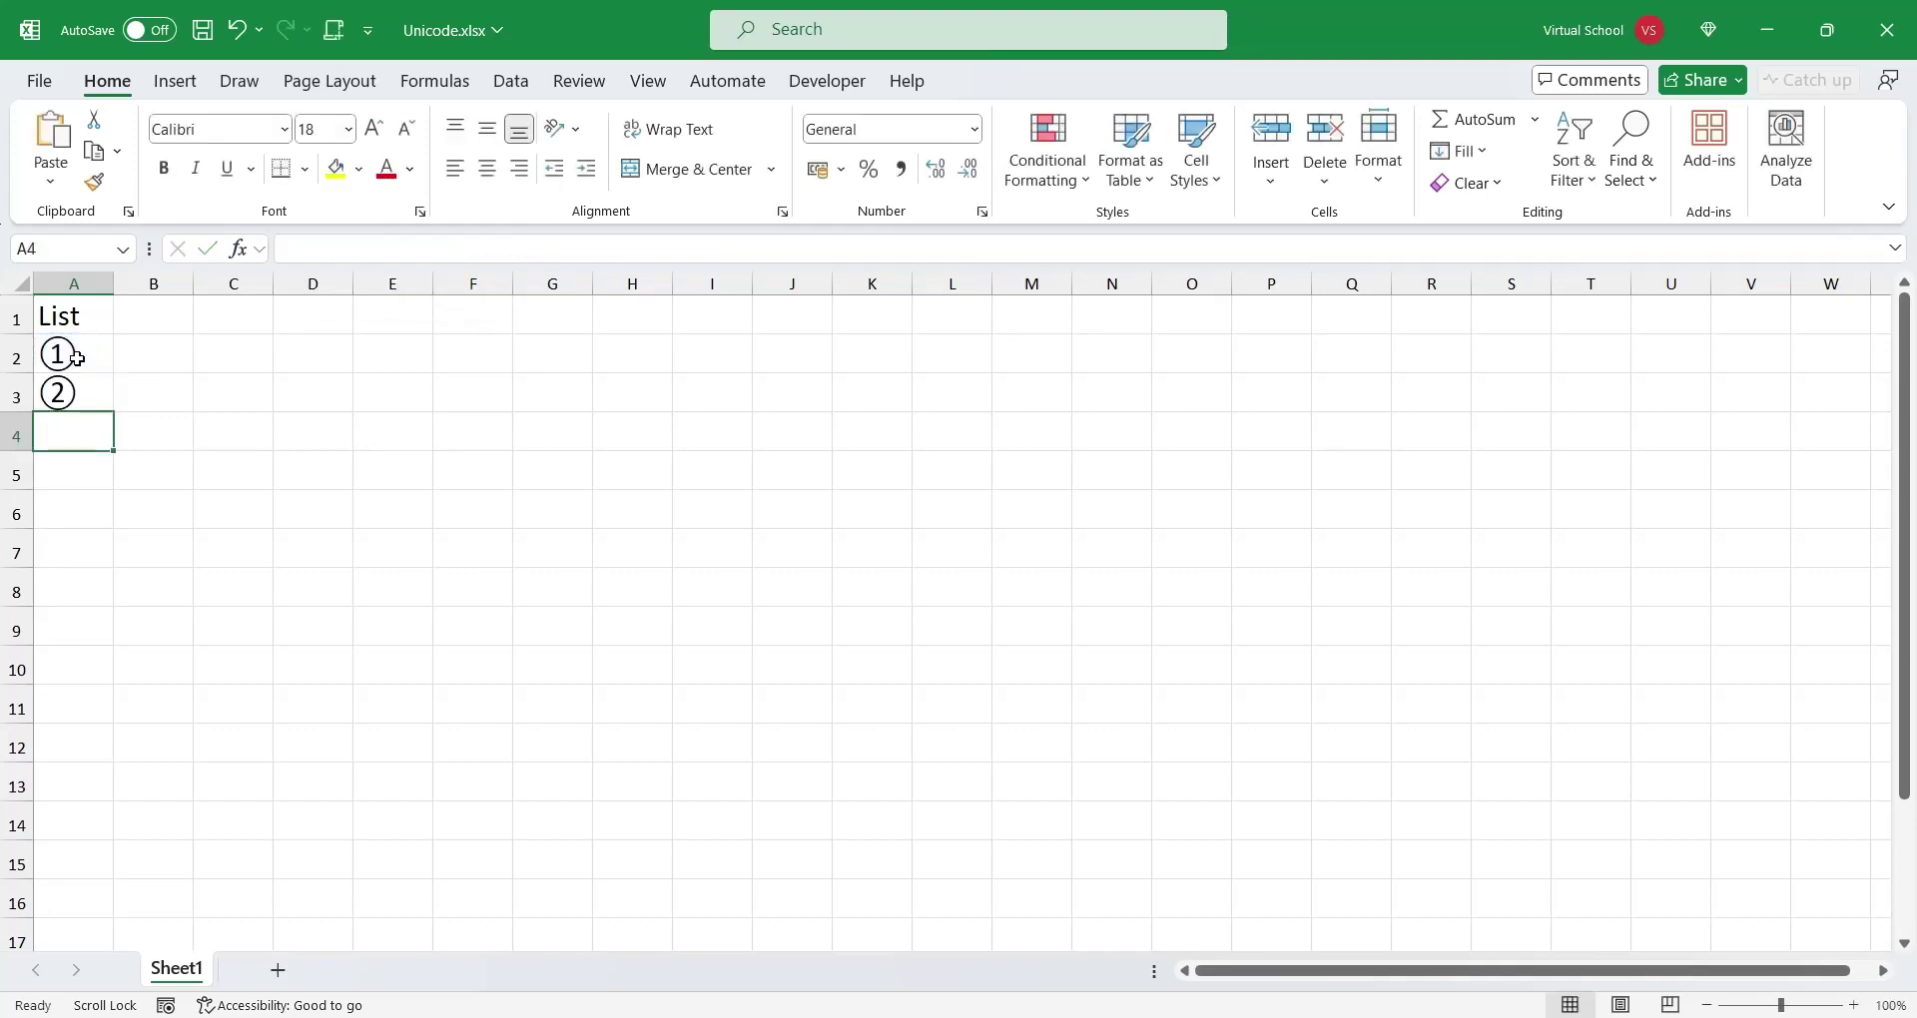
# Fill the formula in A3 down through cell A21, ending the list at circled 20.
pyautogui.click(70, 392)
pyautogui.moveTo(113, 411); pyautogui.dragTo(215, 884)
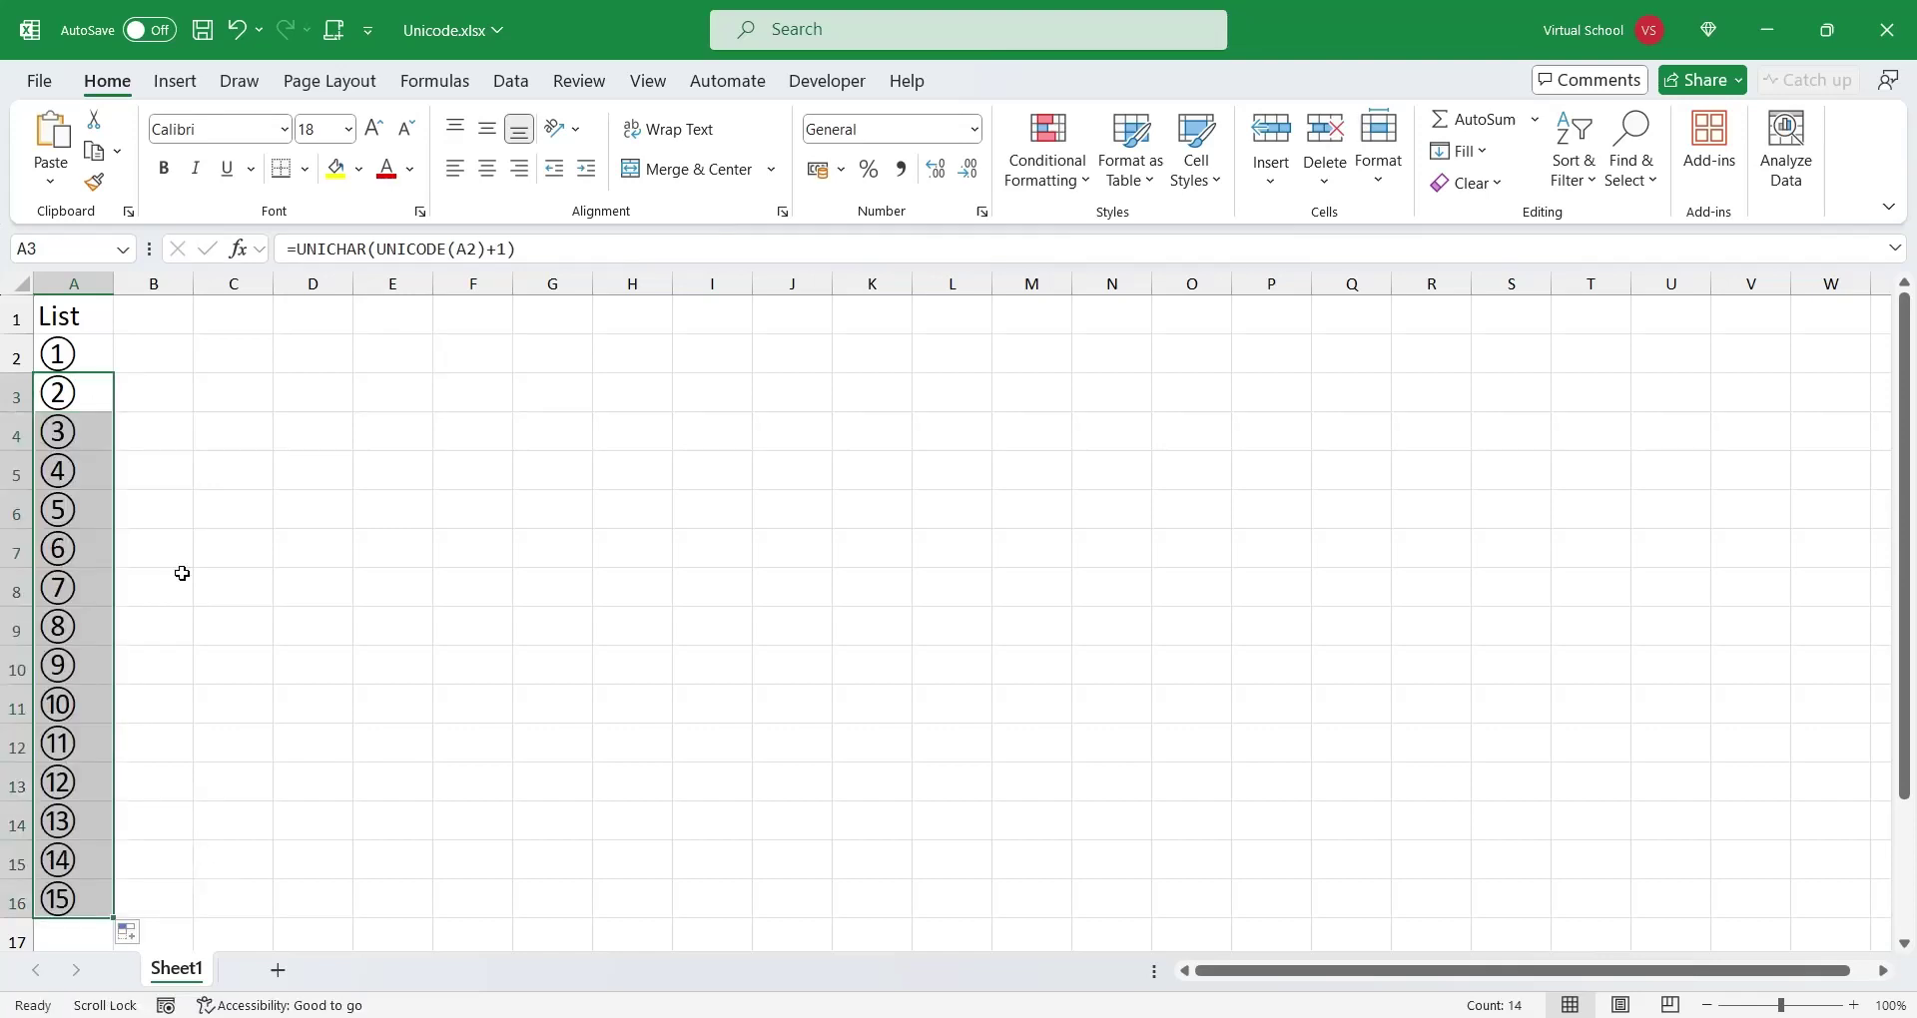
pyautogui.scroll(-3, 175, 571)
pyautogui.moveTo(113, 566); pyautogui.dragTo(100, 758)
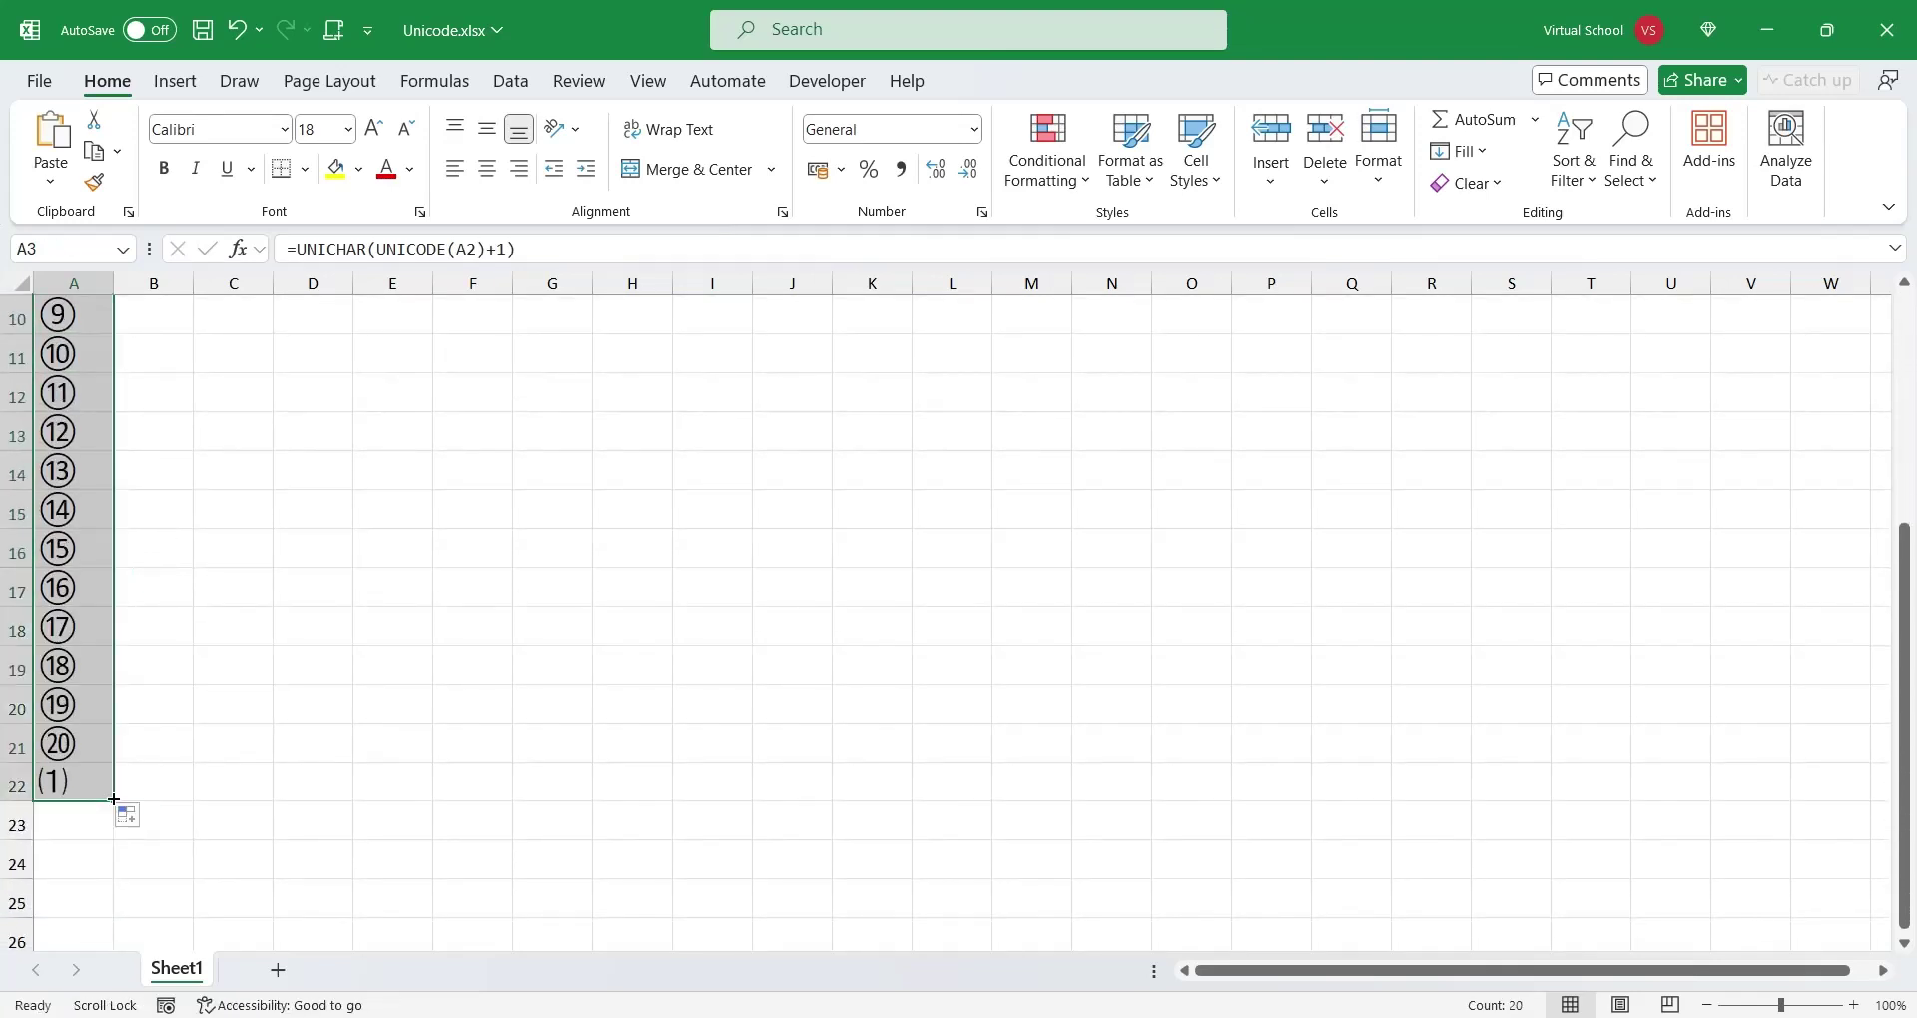
pyautogui.scroll(3, 246, 760)
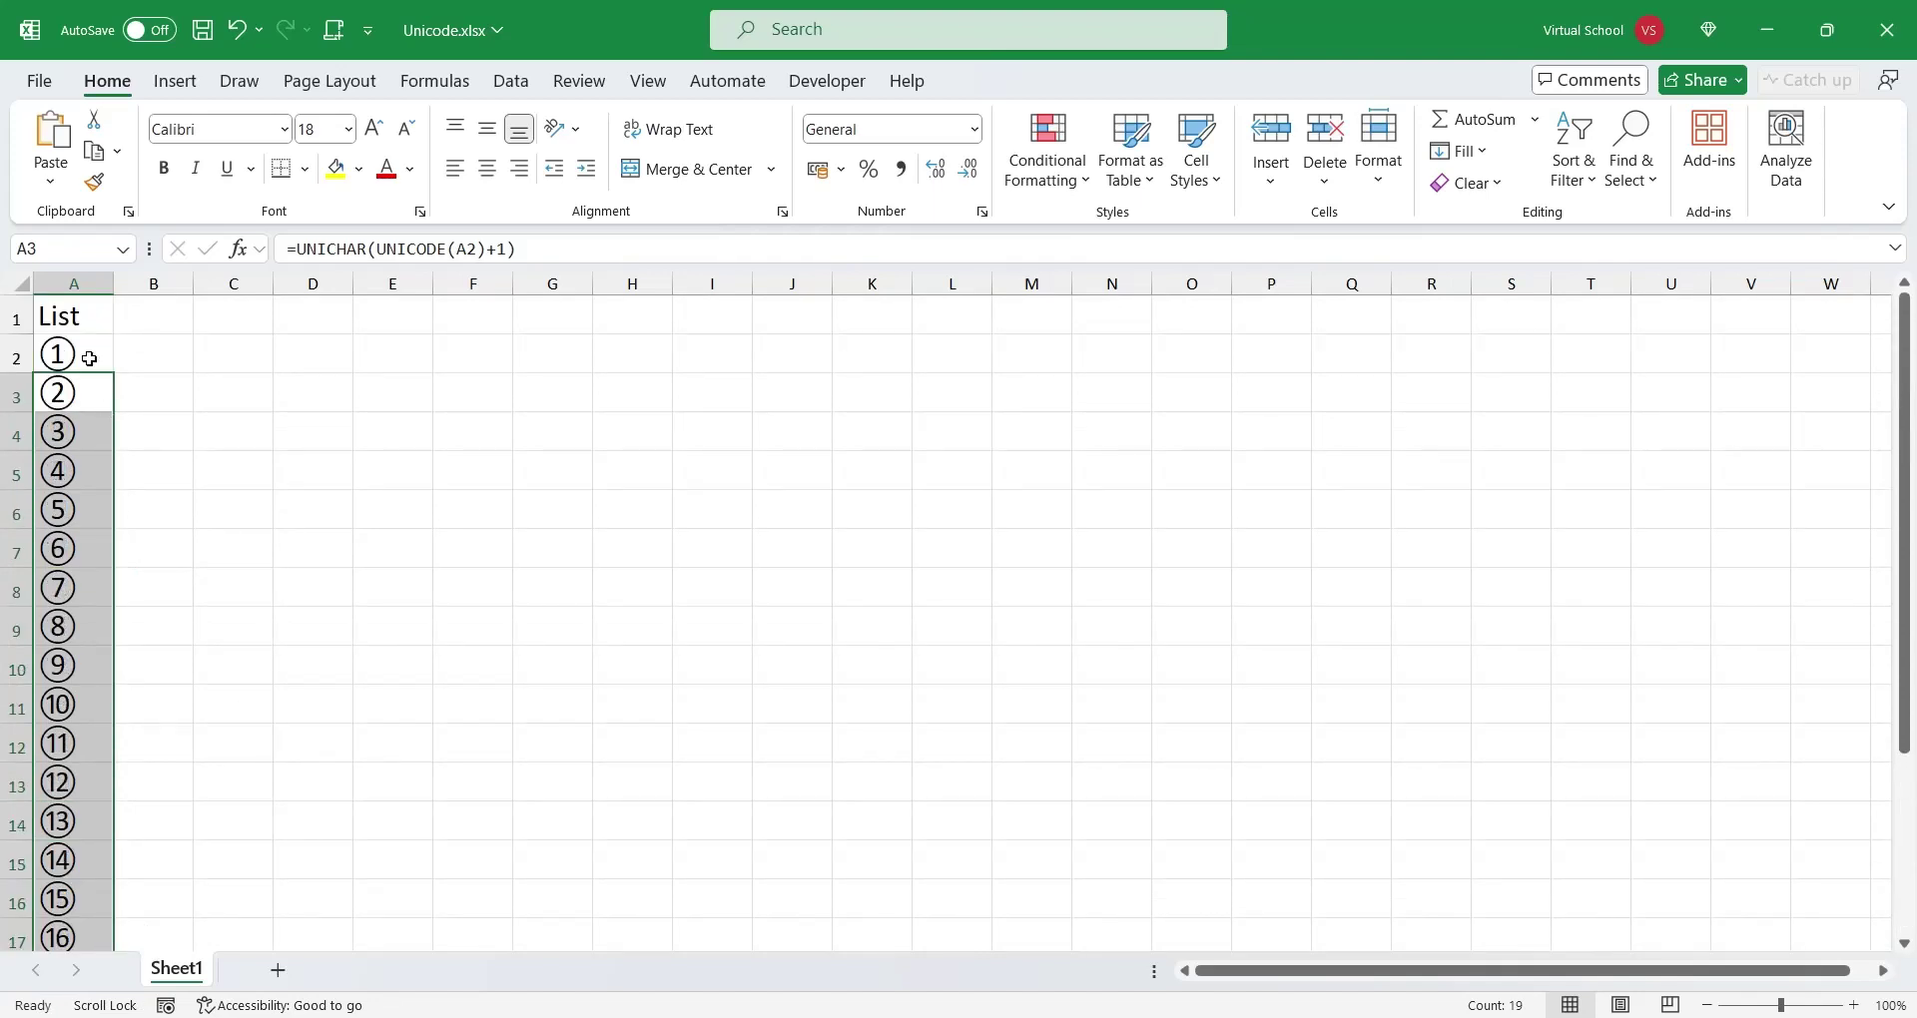
# Copy the circled numbers in A2:A21 into column B starting at B2.
pyautogui.click(90, 358)
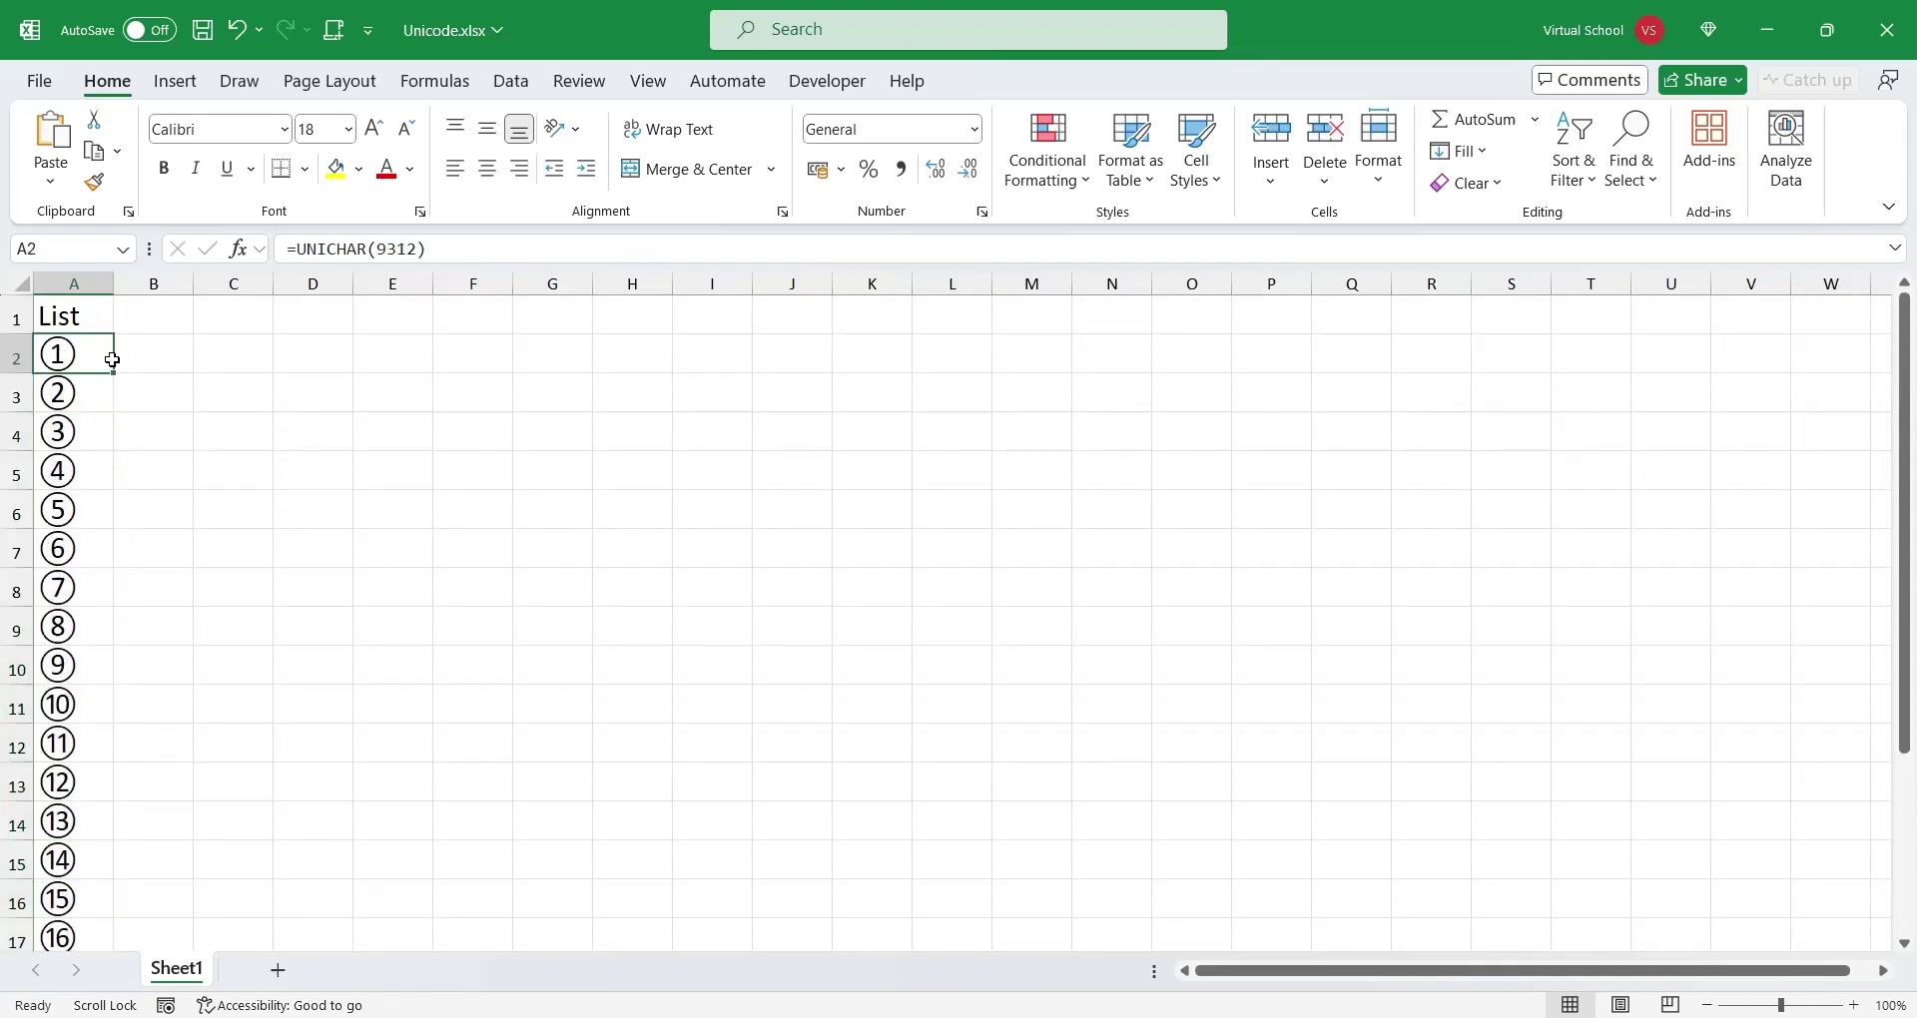
pyautogui.hotkey('ctrl', 'shift', 'Down')
pyautogui.hotkey('ctrl', 'c')
pyautogui.scroll(1, 114, 365)
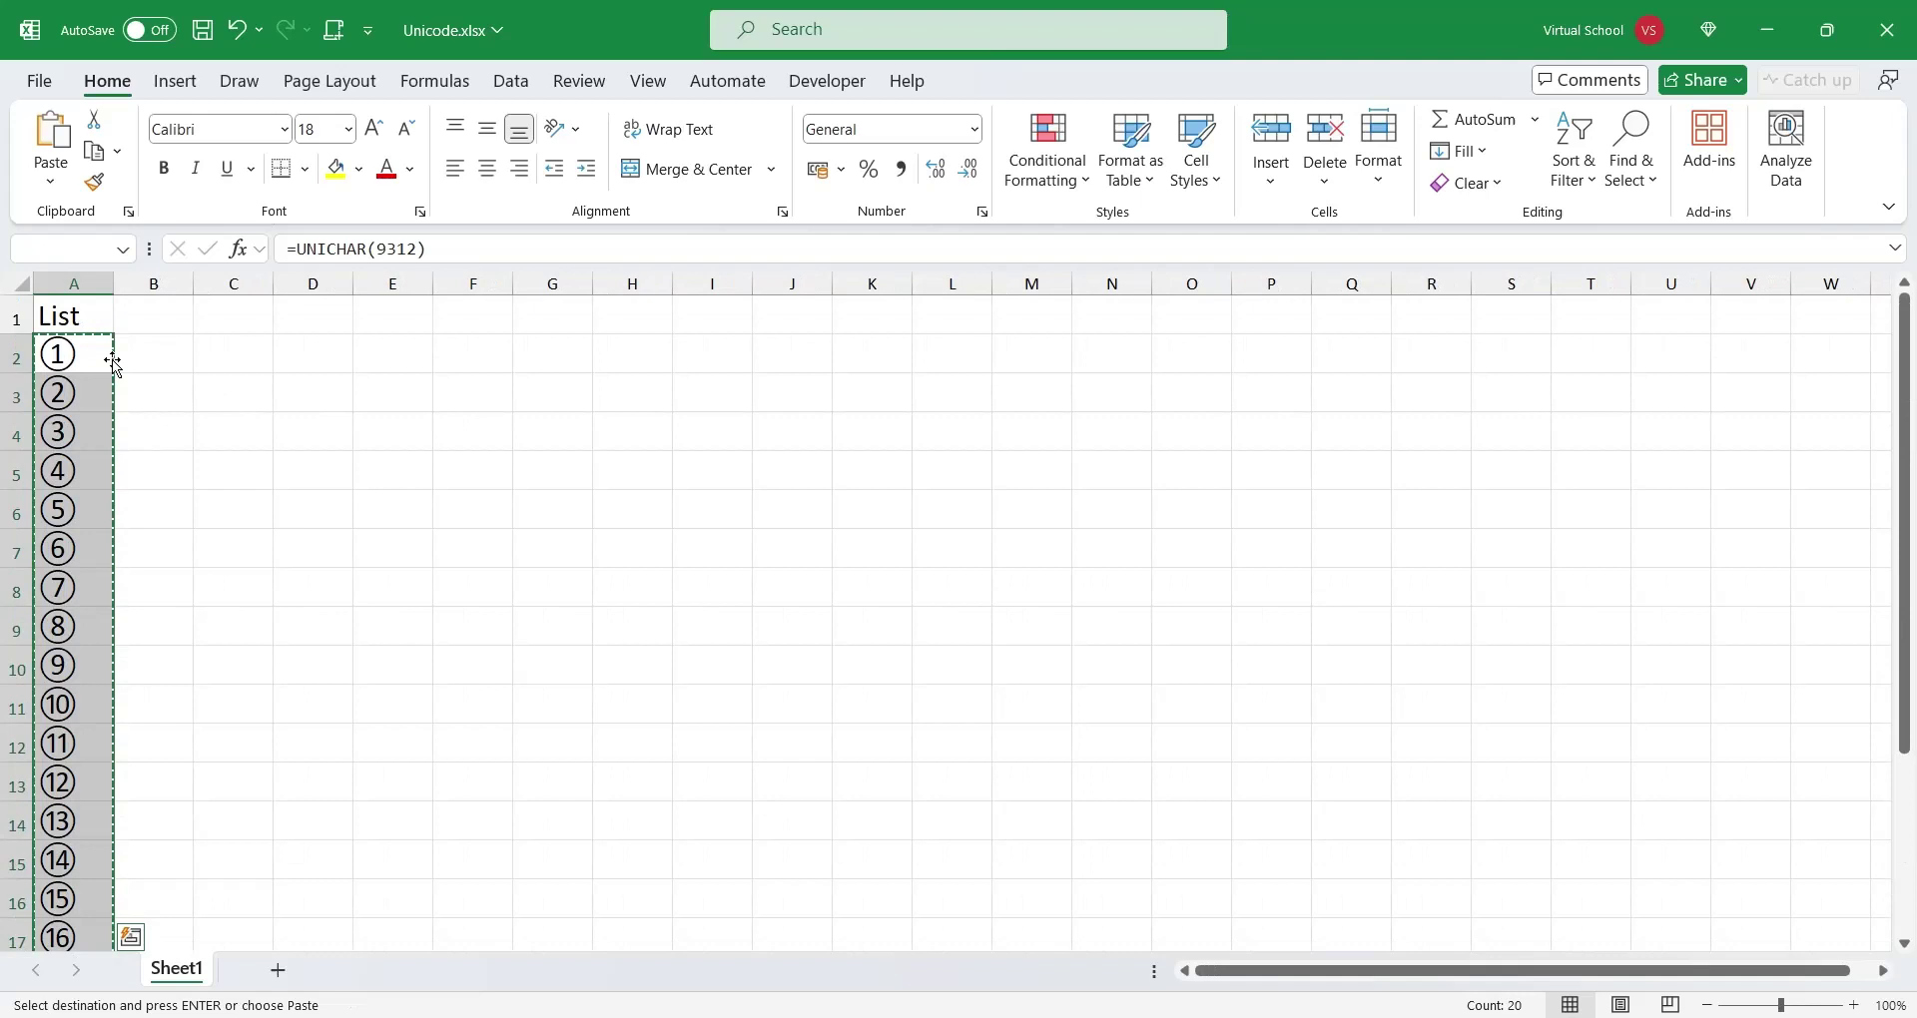
pyautogui.click(163, 362)
pyautogui.hotkey('ctrl', 'v')
# Change the code in B2's UNICHAR formula to 9332 and look over the parenthesized numbers in column B.
pyautogui.click(163, 354)
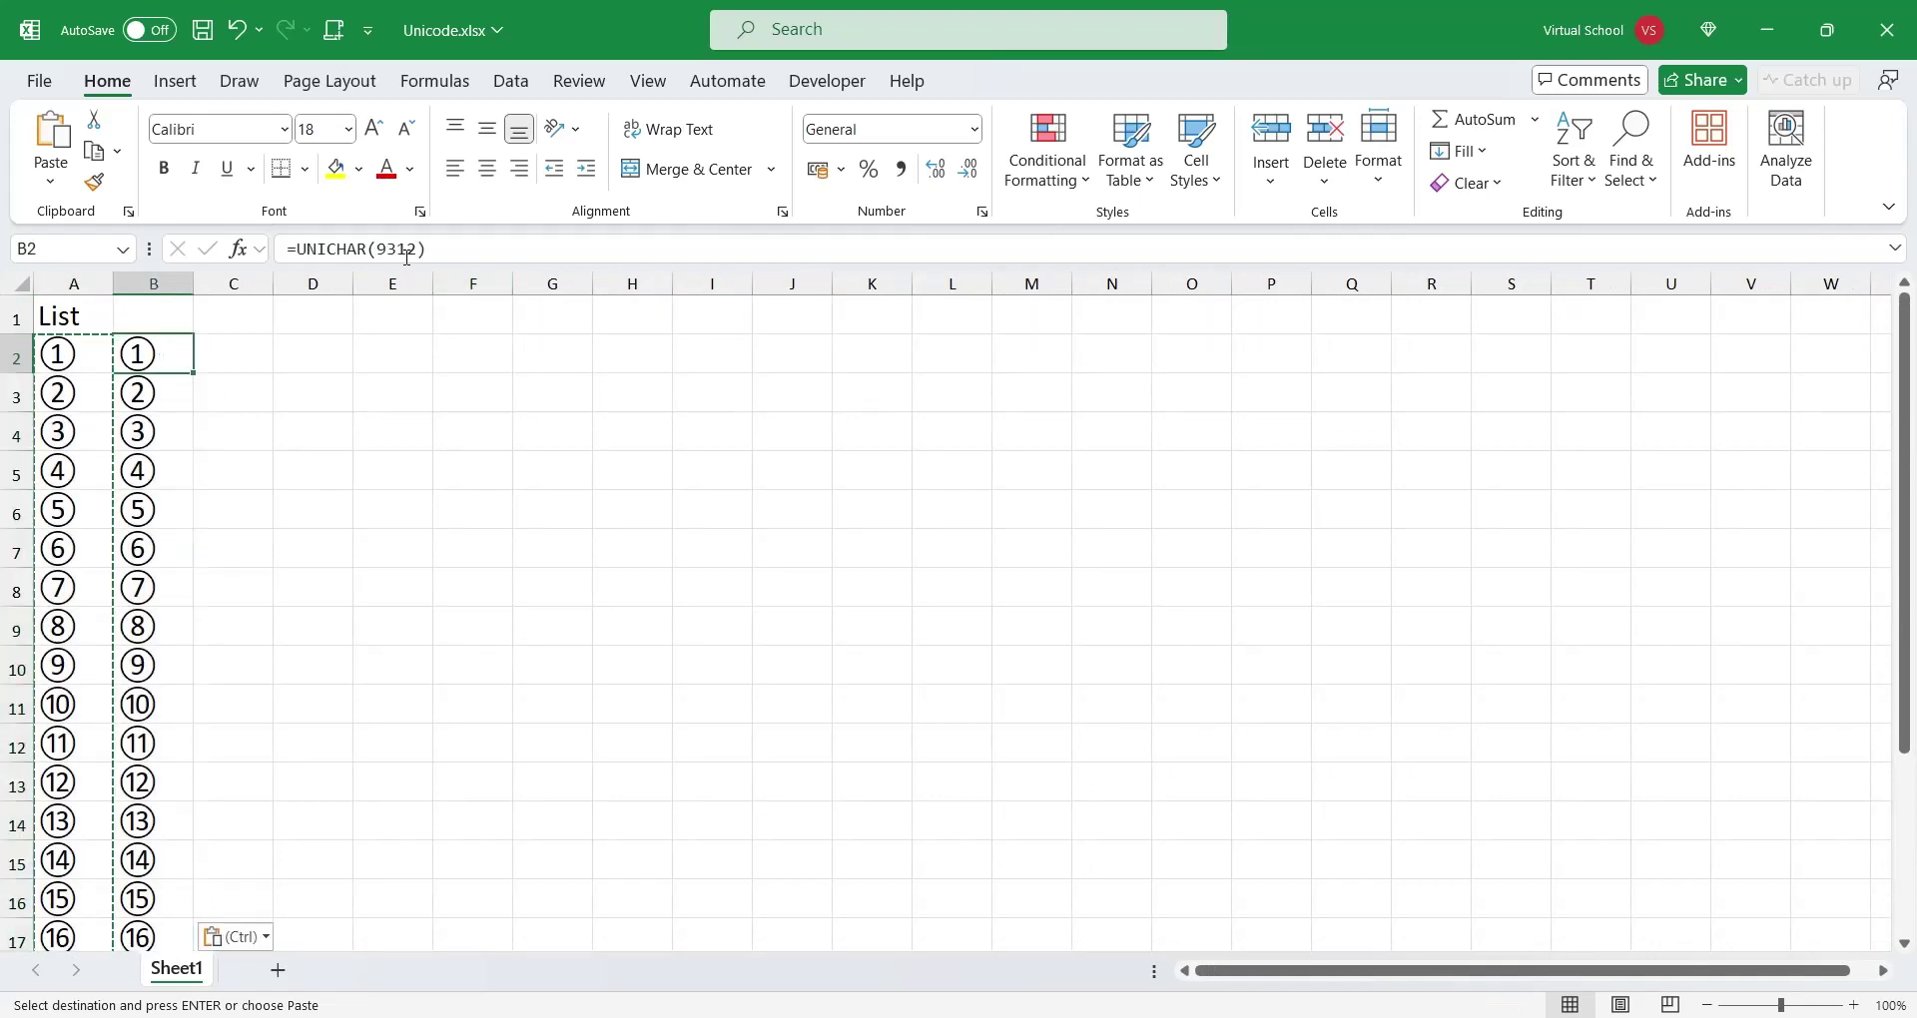
pyautogui.click(407, 256)
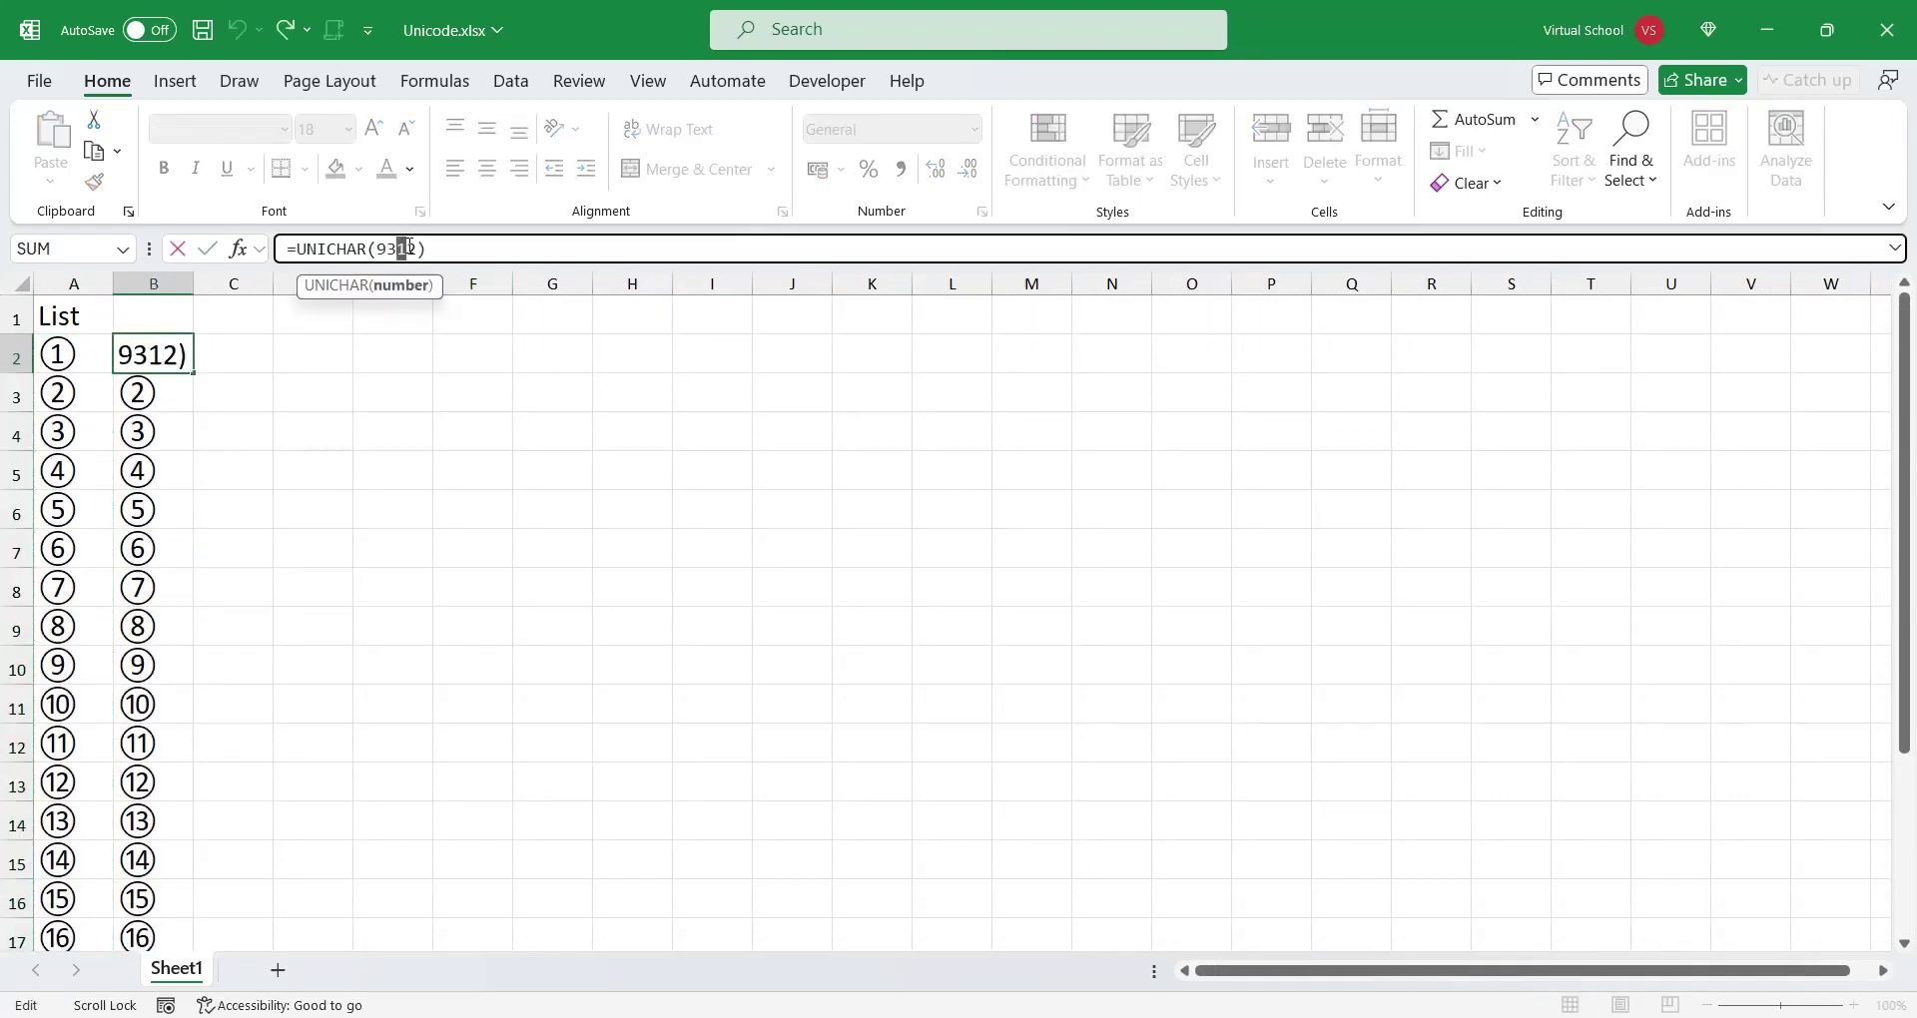
pyautogui.write('3')
pyautogui.press('Return')
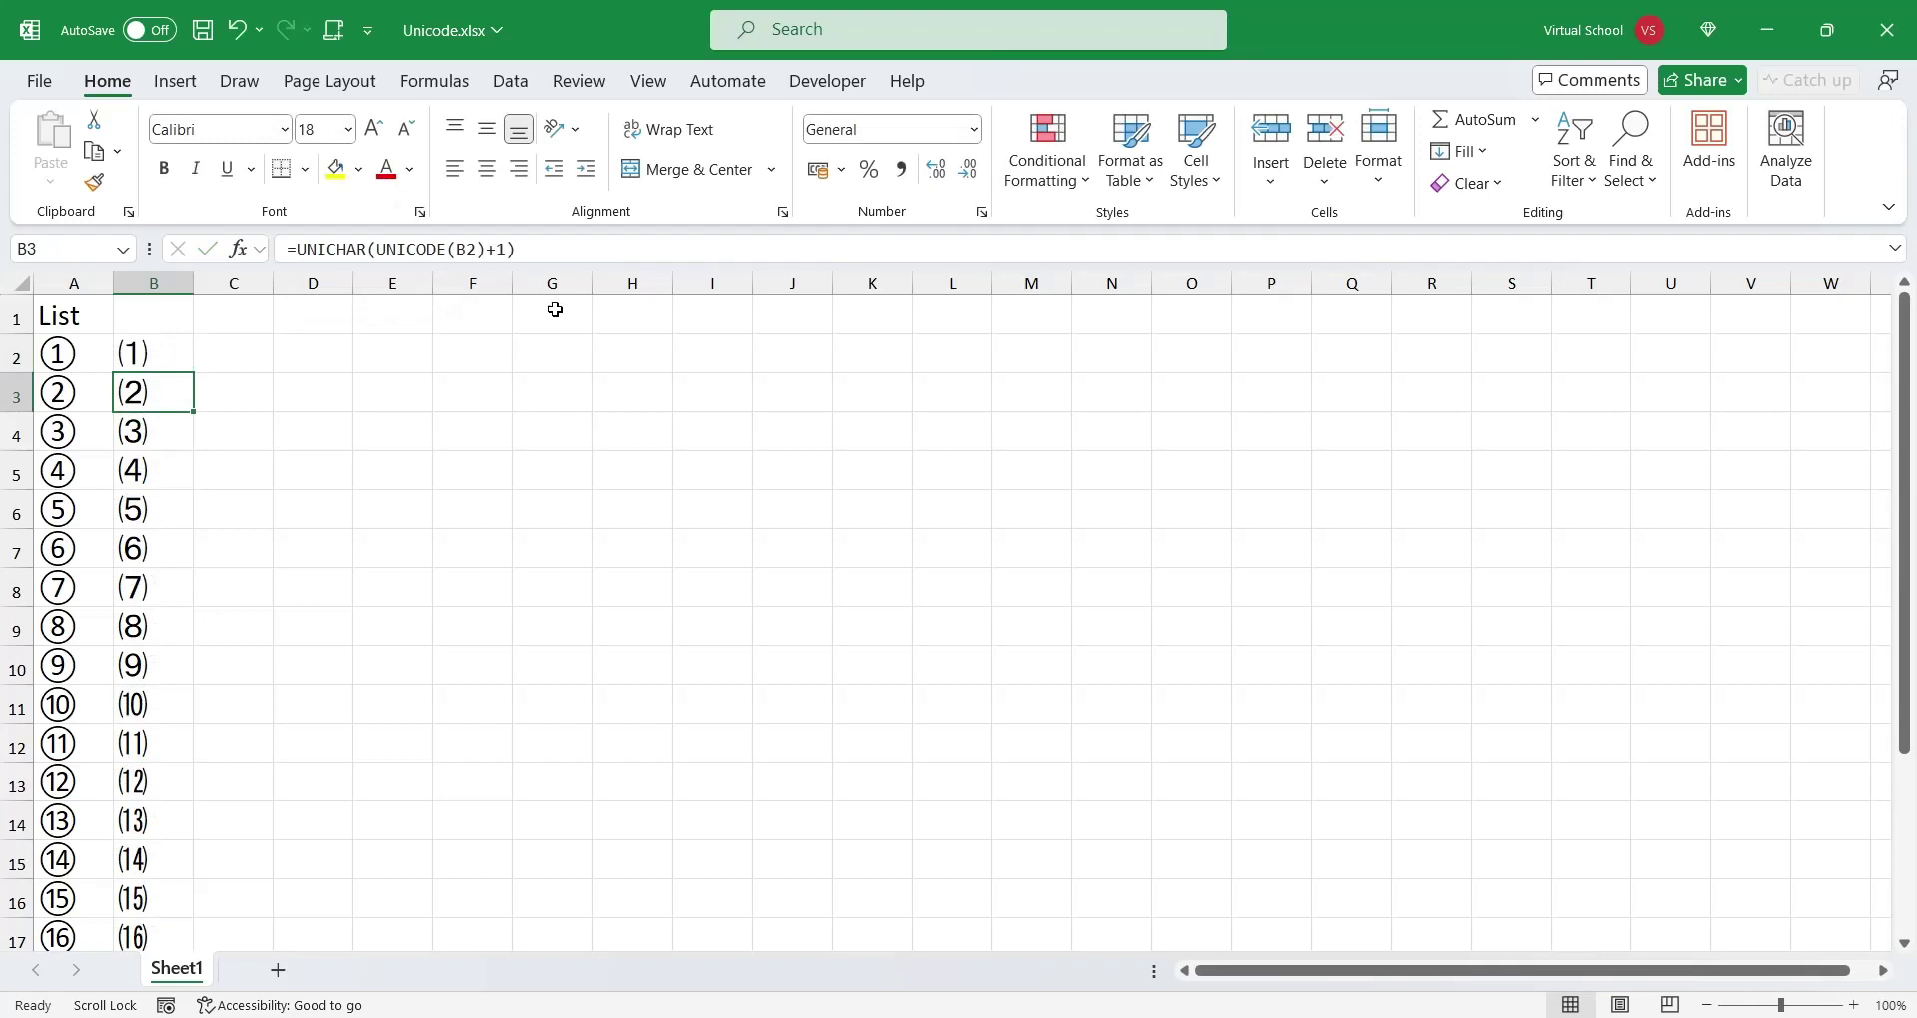
pyautogui.scroll(-3, 484, 565)
pyautogui.scroll(3, 484, 565)
# Copy the parenthesized numbers in B2:B21 into column C starting at C2.
pyautogui.click(249, 364)
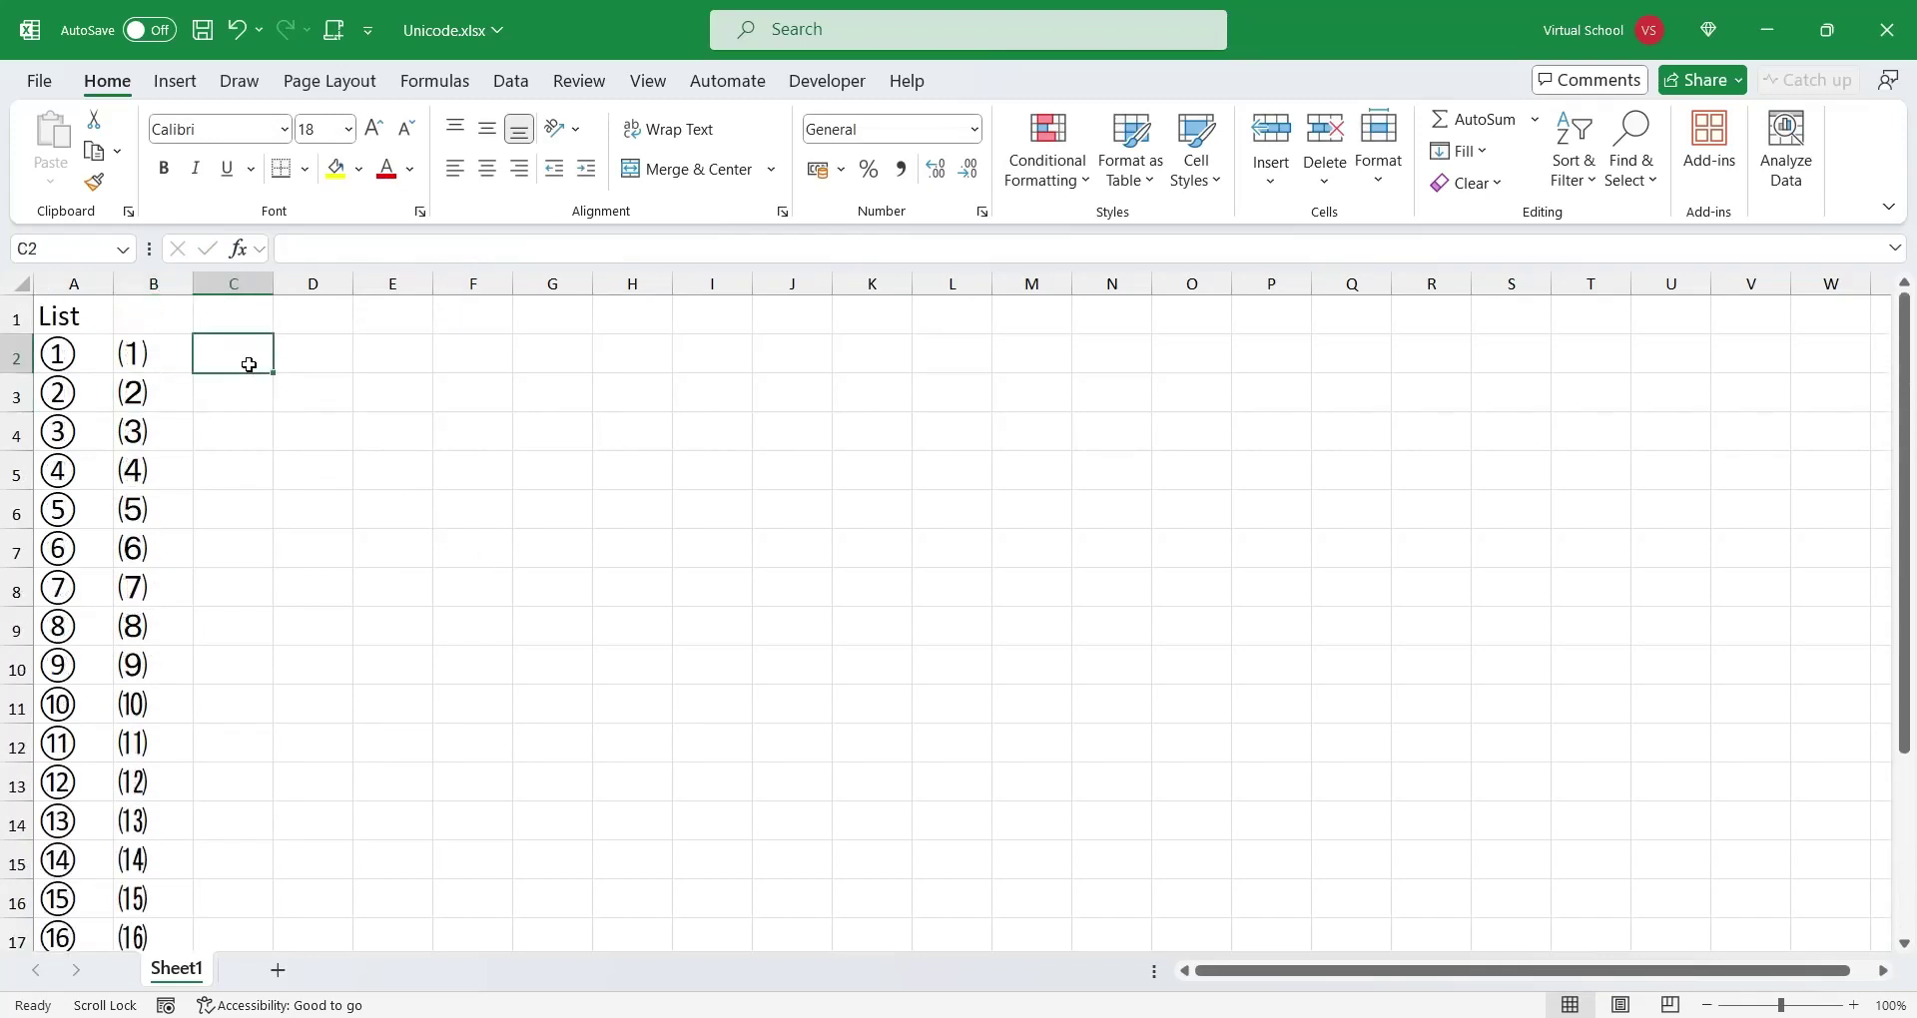
pyautogui.click(147, 365)
pyautogui.hotkey('ctrl', 'shift', 'Down')
pyautogui.hotkey('ctrl', 'c')
pyautogui.scroll(2, 170, 358)
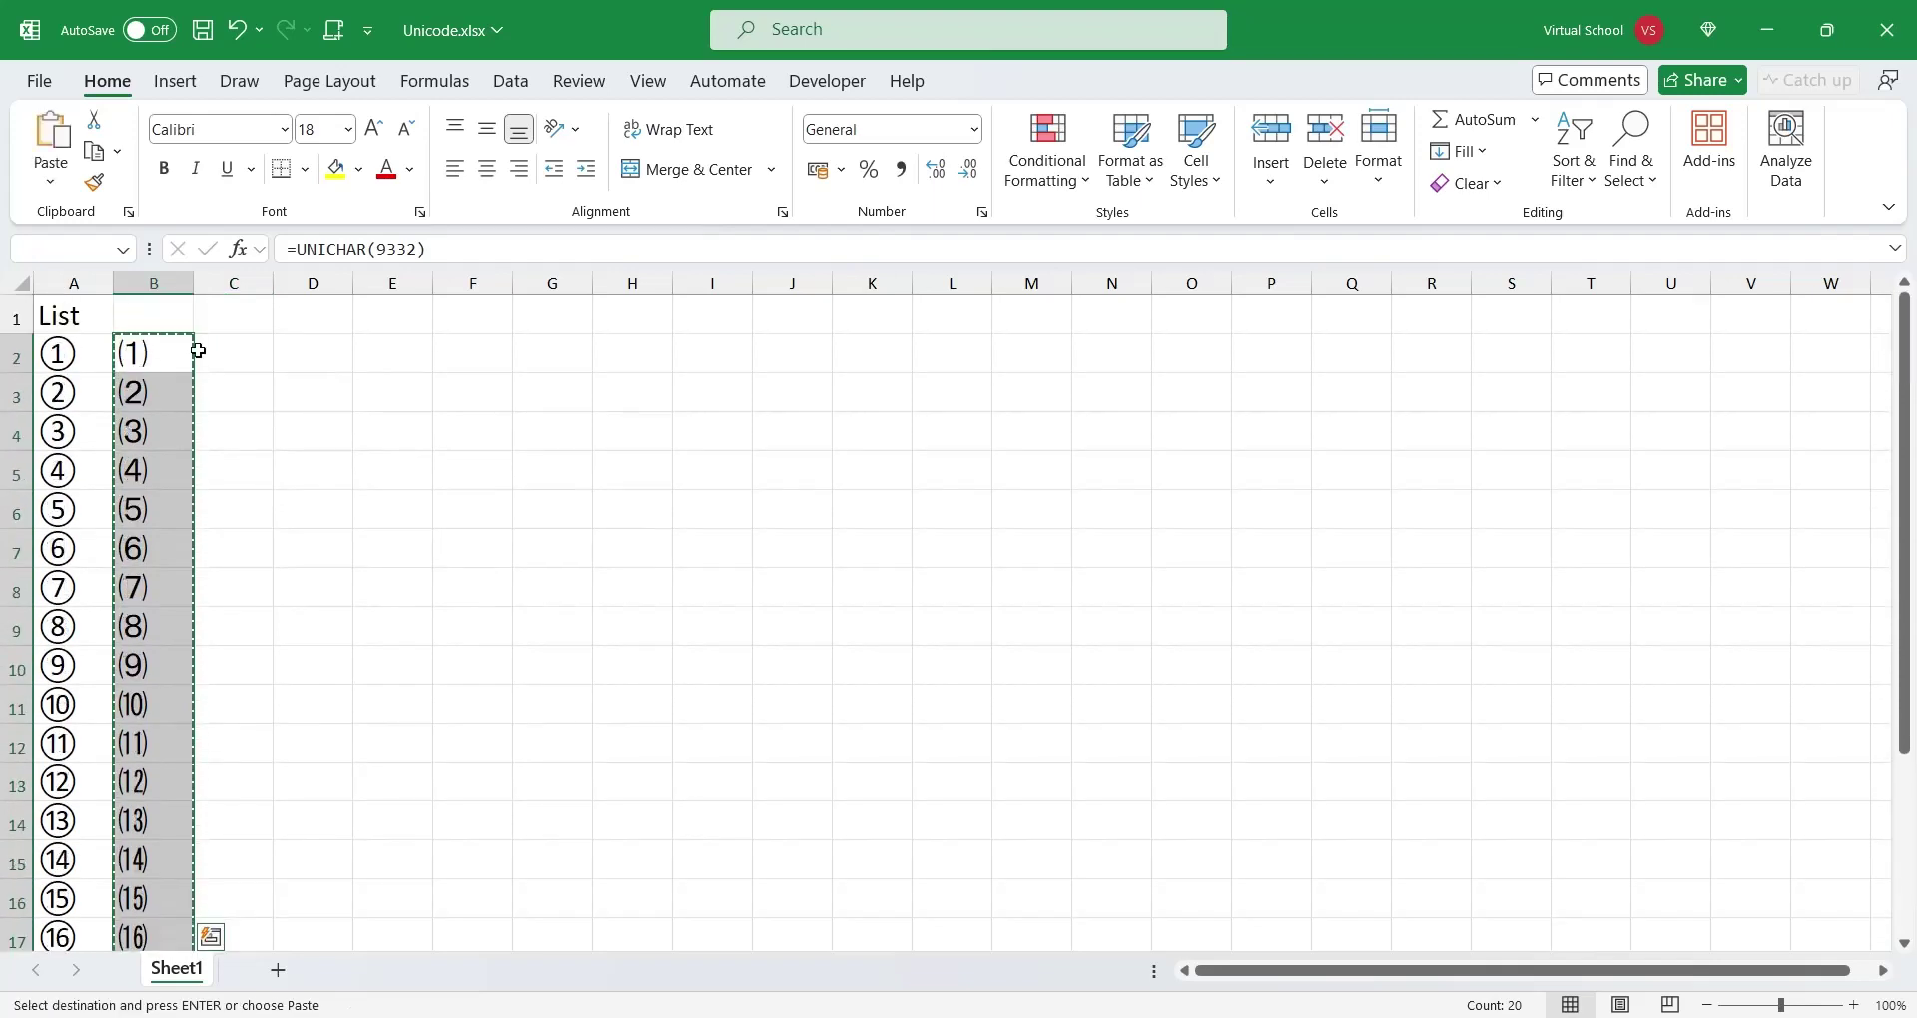
pyautogui.click(203, 351)
pyautogui.hotkey('ctrl', 'v')
# Change the code in C2's UNICHAR formula to 9352 and look over the dotted numbers in column C.
pyautogui.click(215, 353)
pyautogui.click(407, 247)
pyautogui.press('BackSpace')
pyautogui.write('5')
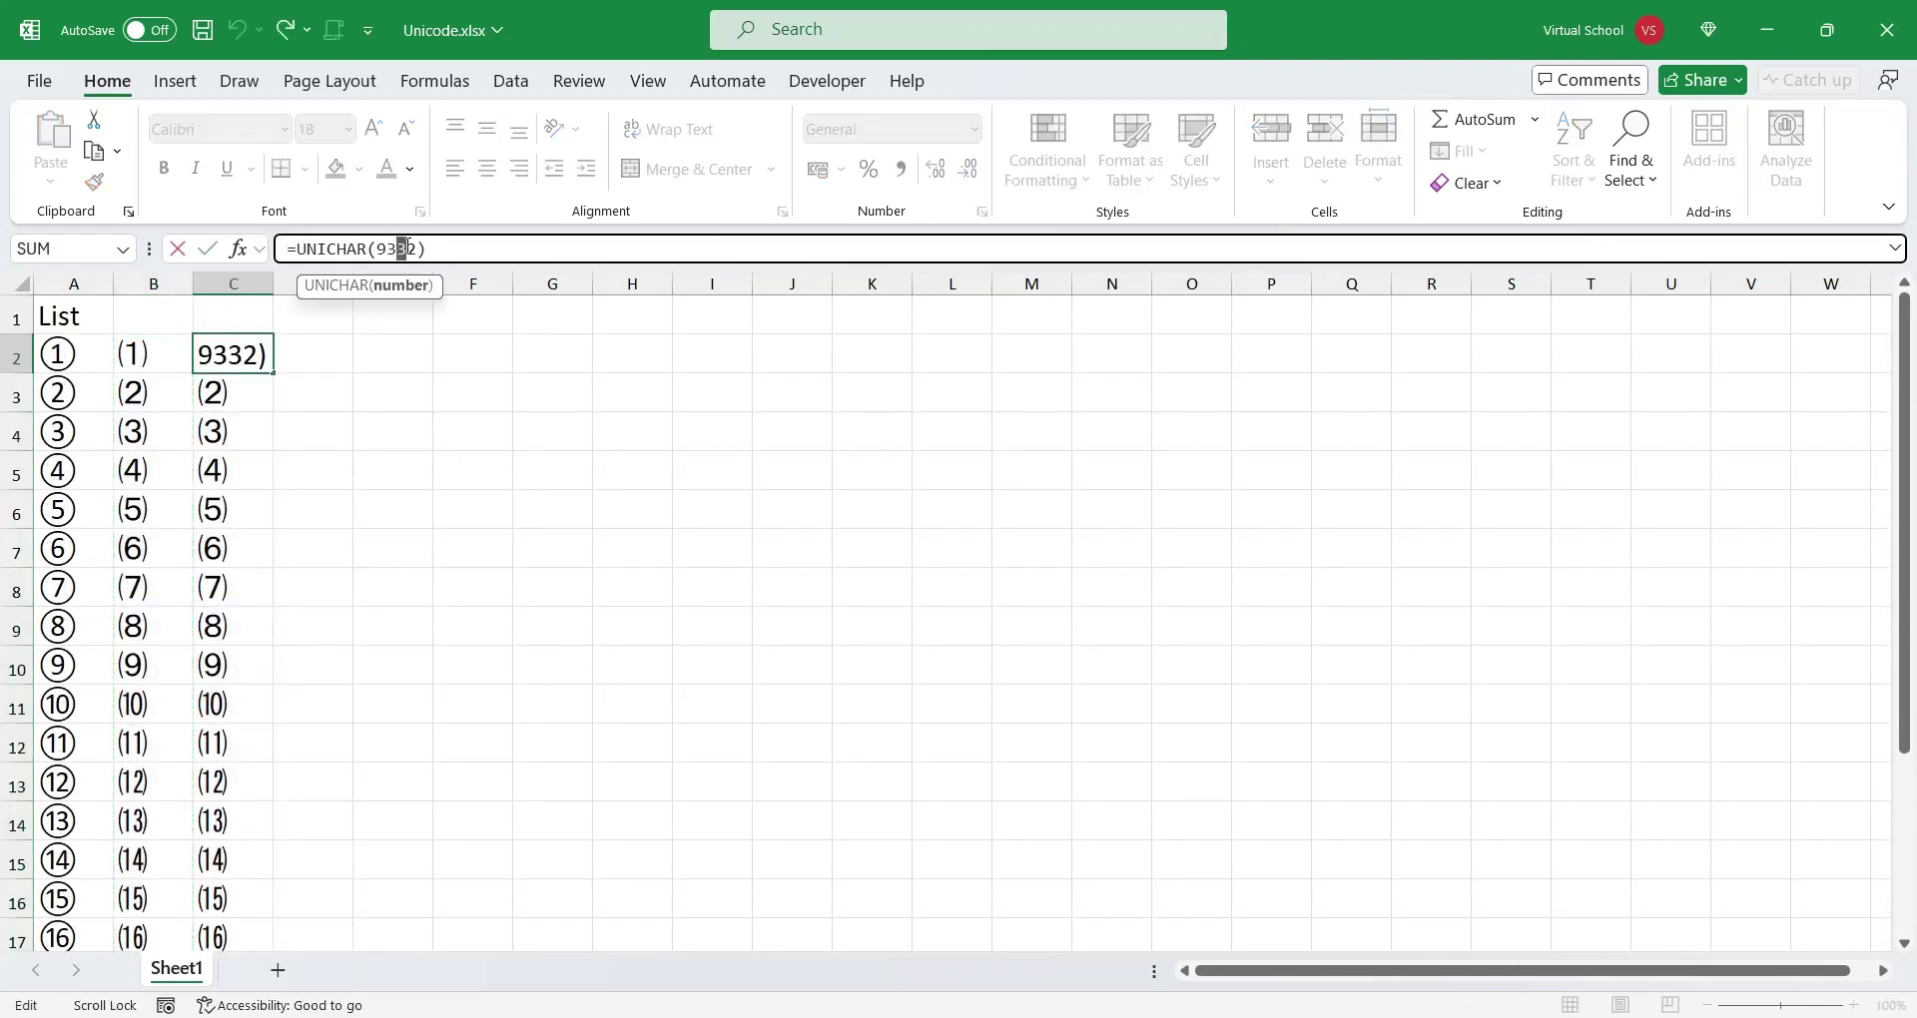
pyautogui.press('Return')
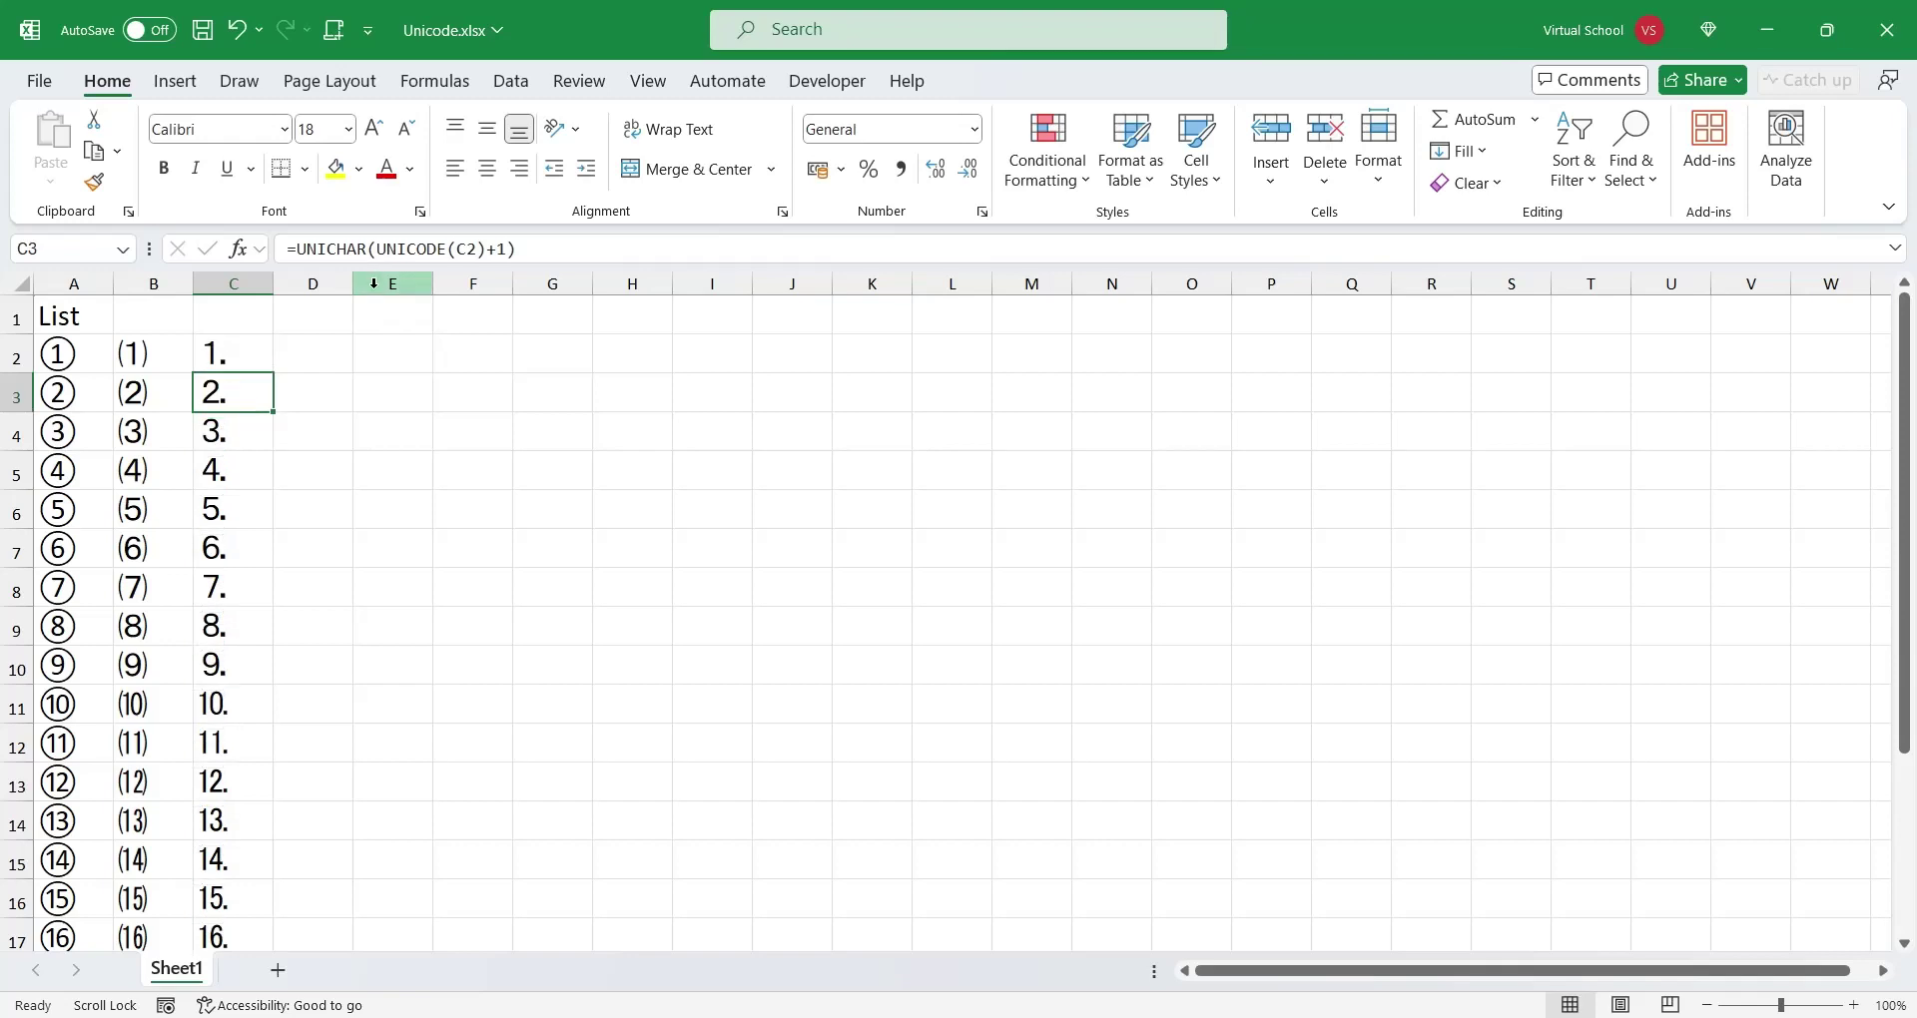
pyautogui.scroll(-3, 363, 457)
pyautogui.scroll(3, 363, 457)
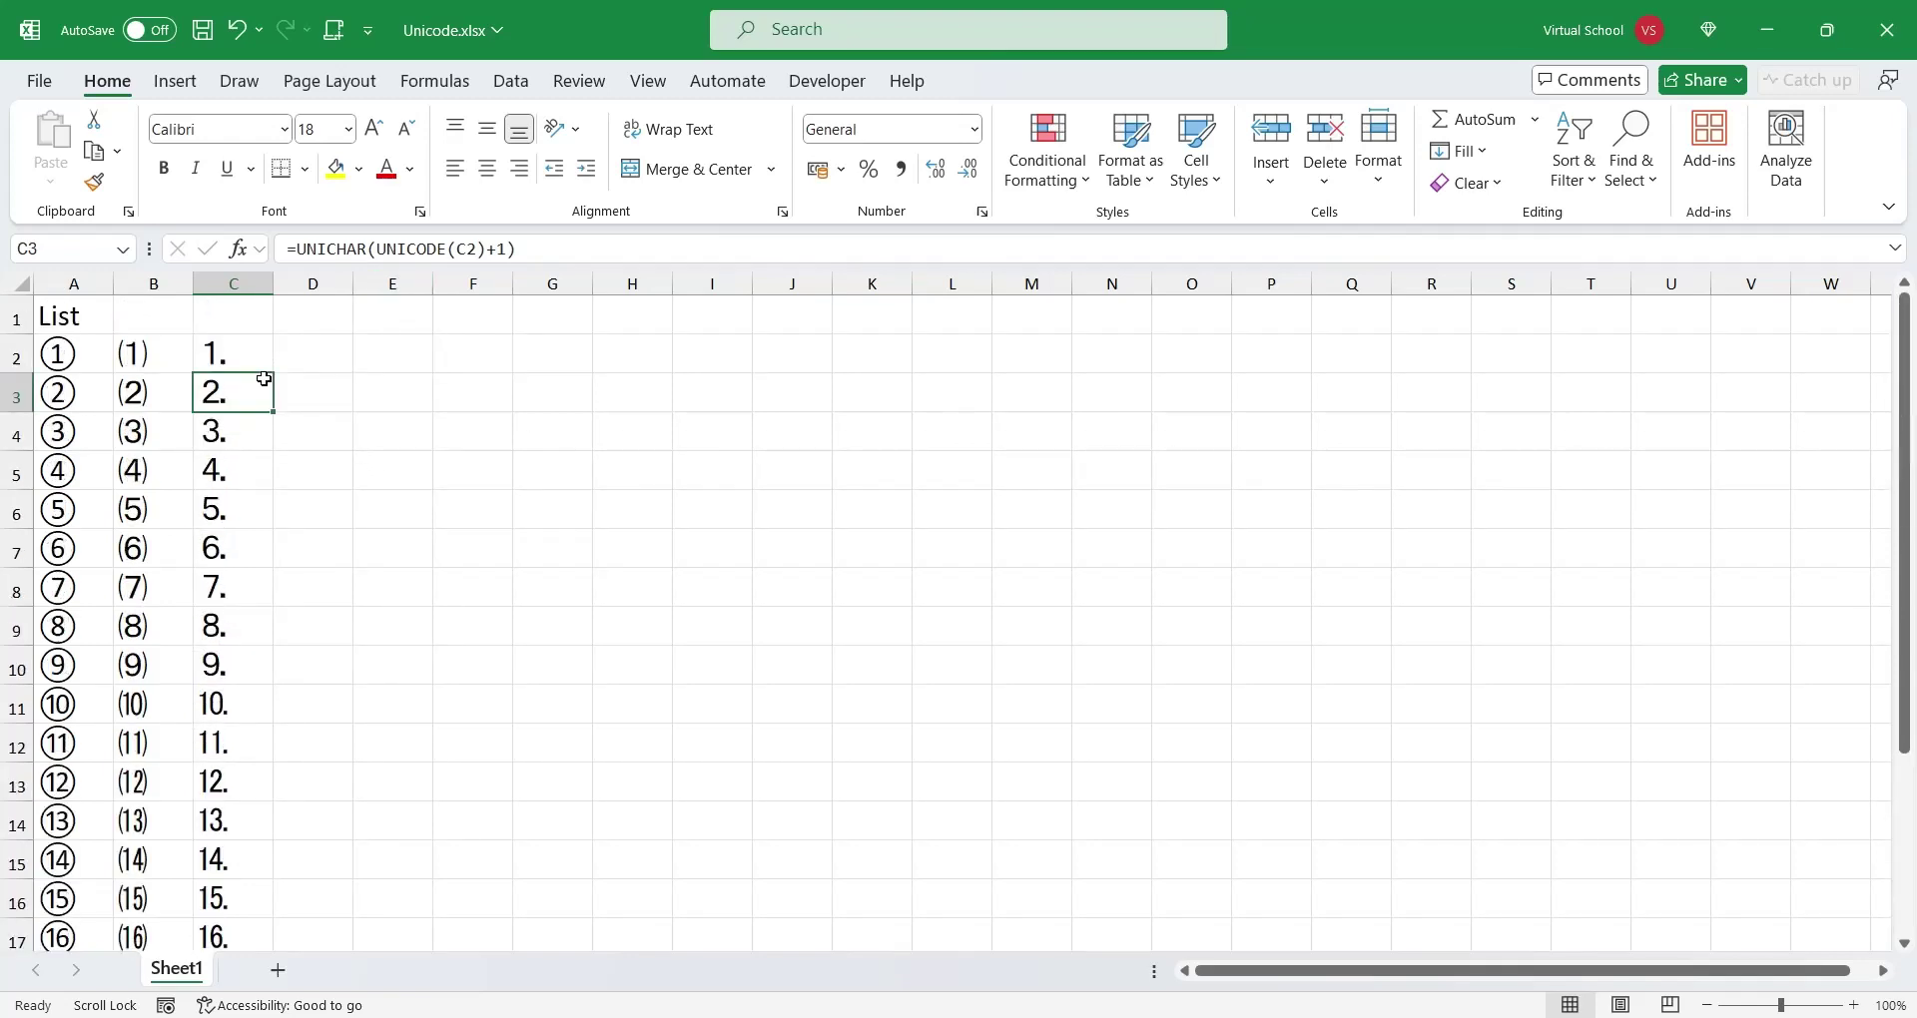
# Copy the dotted numbers in C2:C21 into column D starting at D2.
pyautogui.click(257, 365)
pyautogui.hotkey('ctrl', 'shift', 'Down')
pyautogui.hotkey('ctrl', 'c')
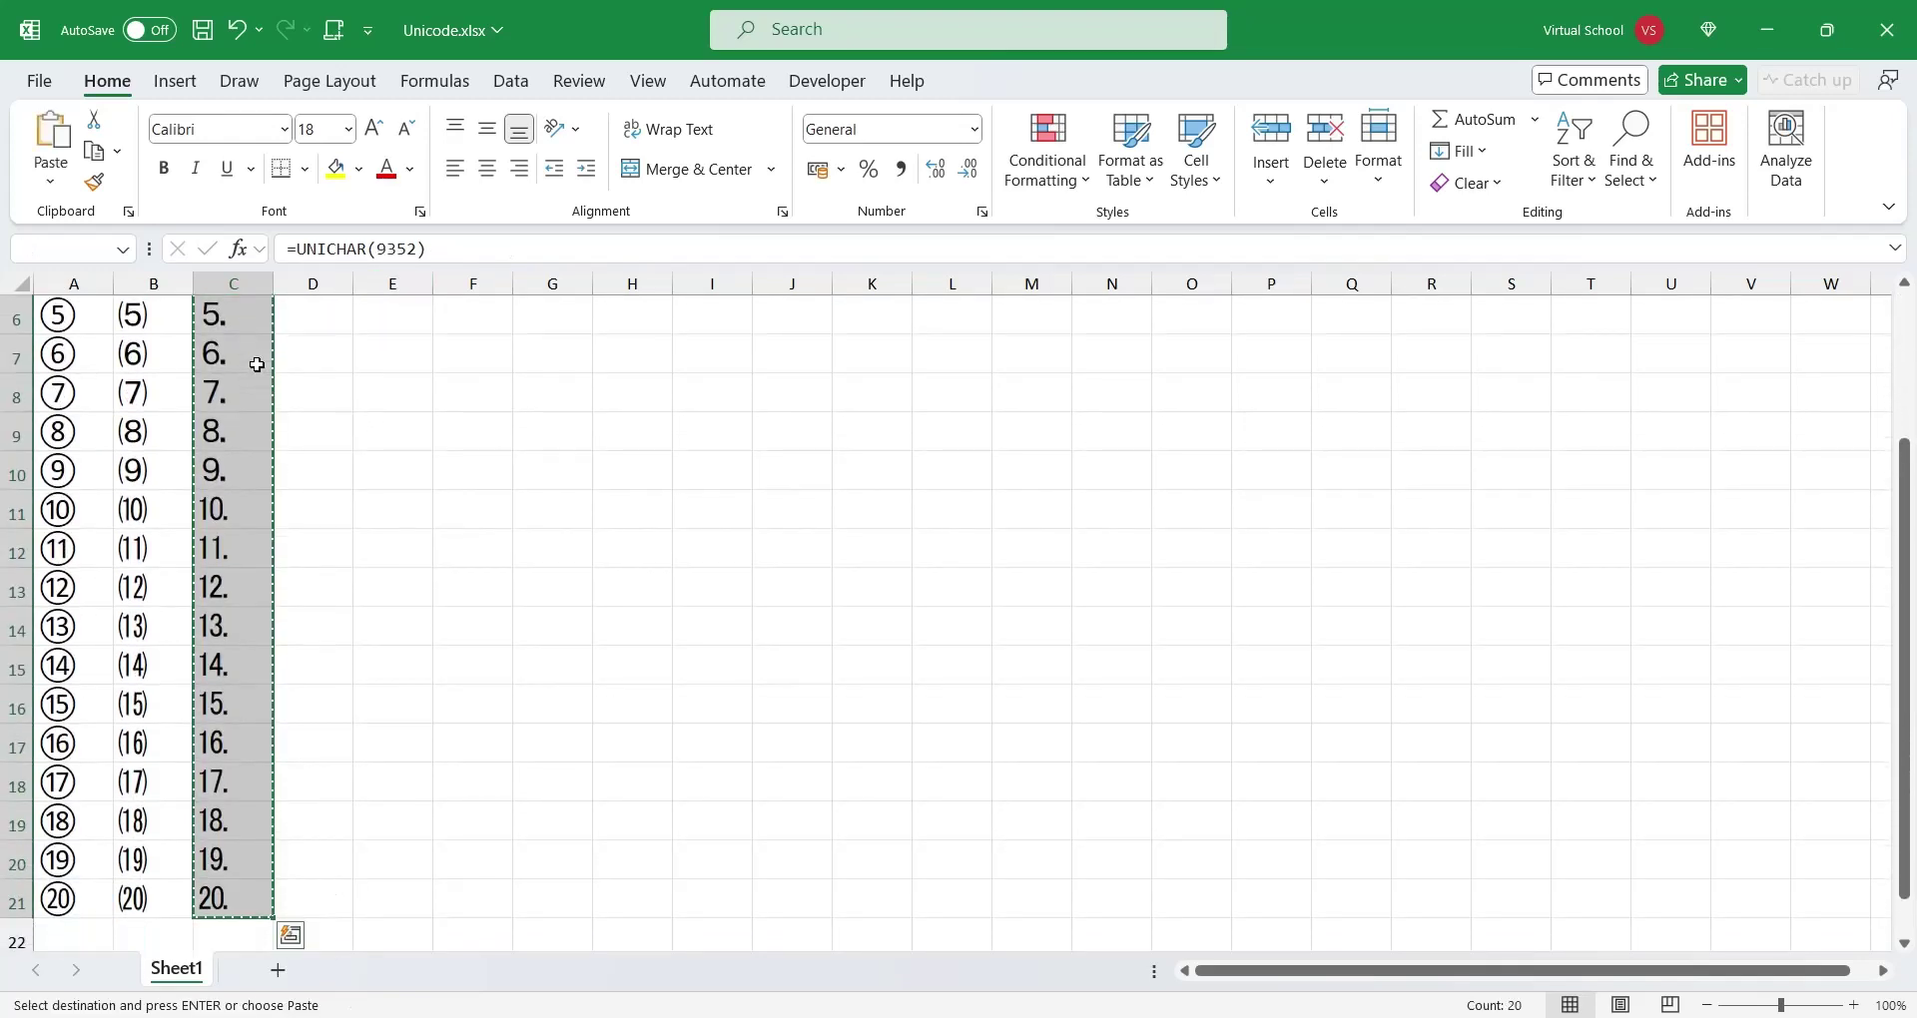
pyautogui.scroll(2, 294, 355)
pyautogui.click(294, 356)
pyautogui.hotkey('ctrl', 'v')
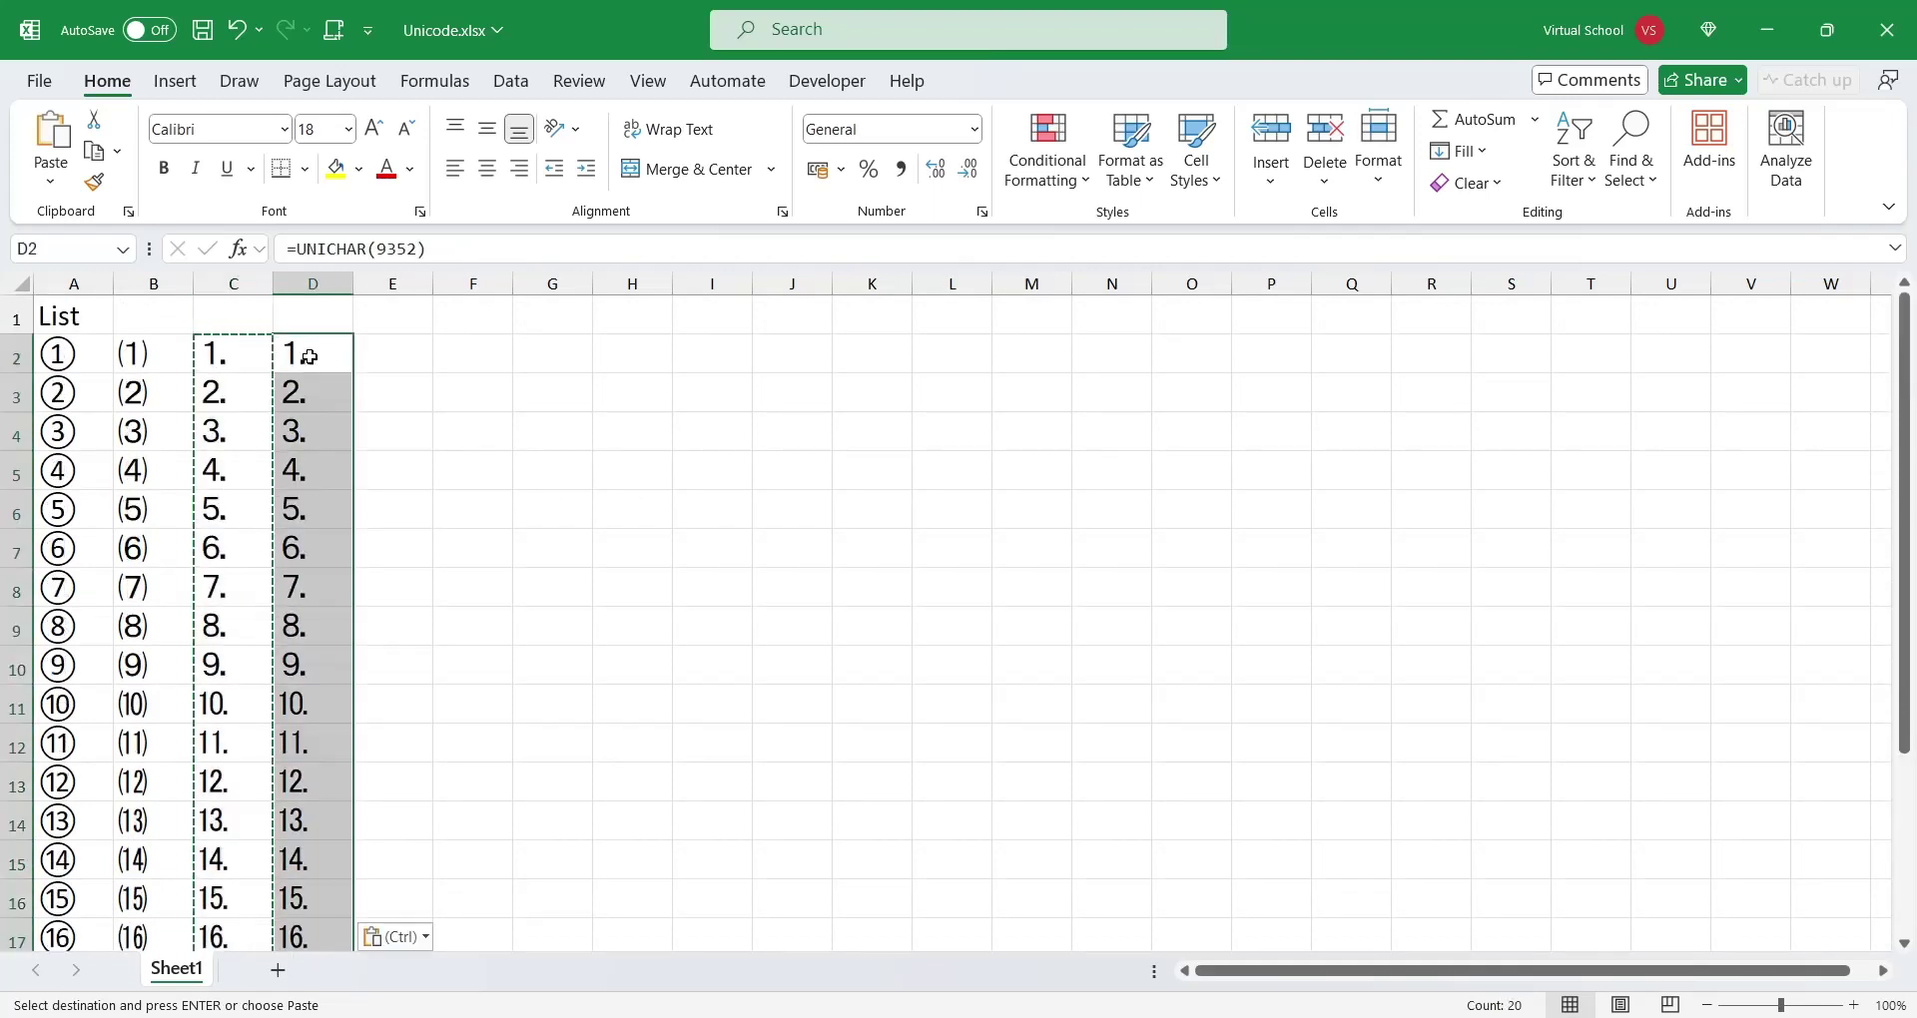
# Change the code in D2's UNICHAR formula to 9372 to turn column D into parenthesized letters.
pyautogui.moveTo(402, 248); pyautogui.dragTo(408, 248)
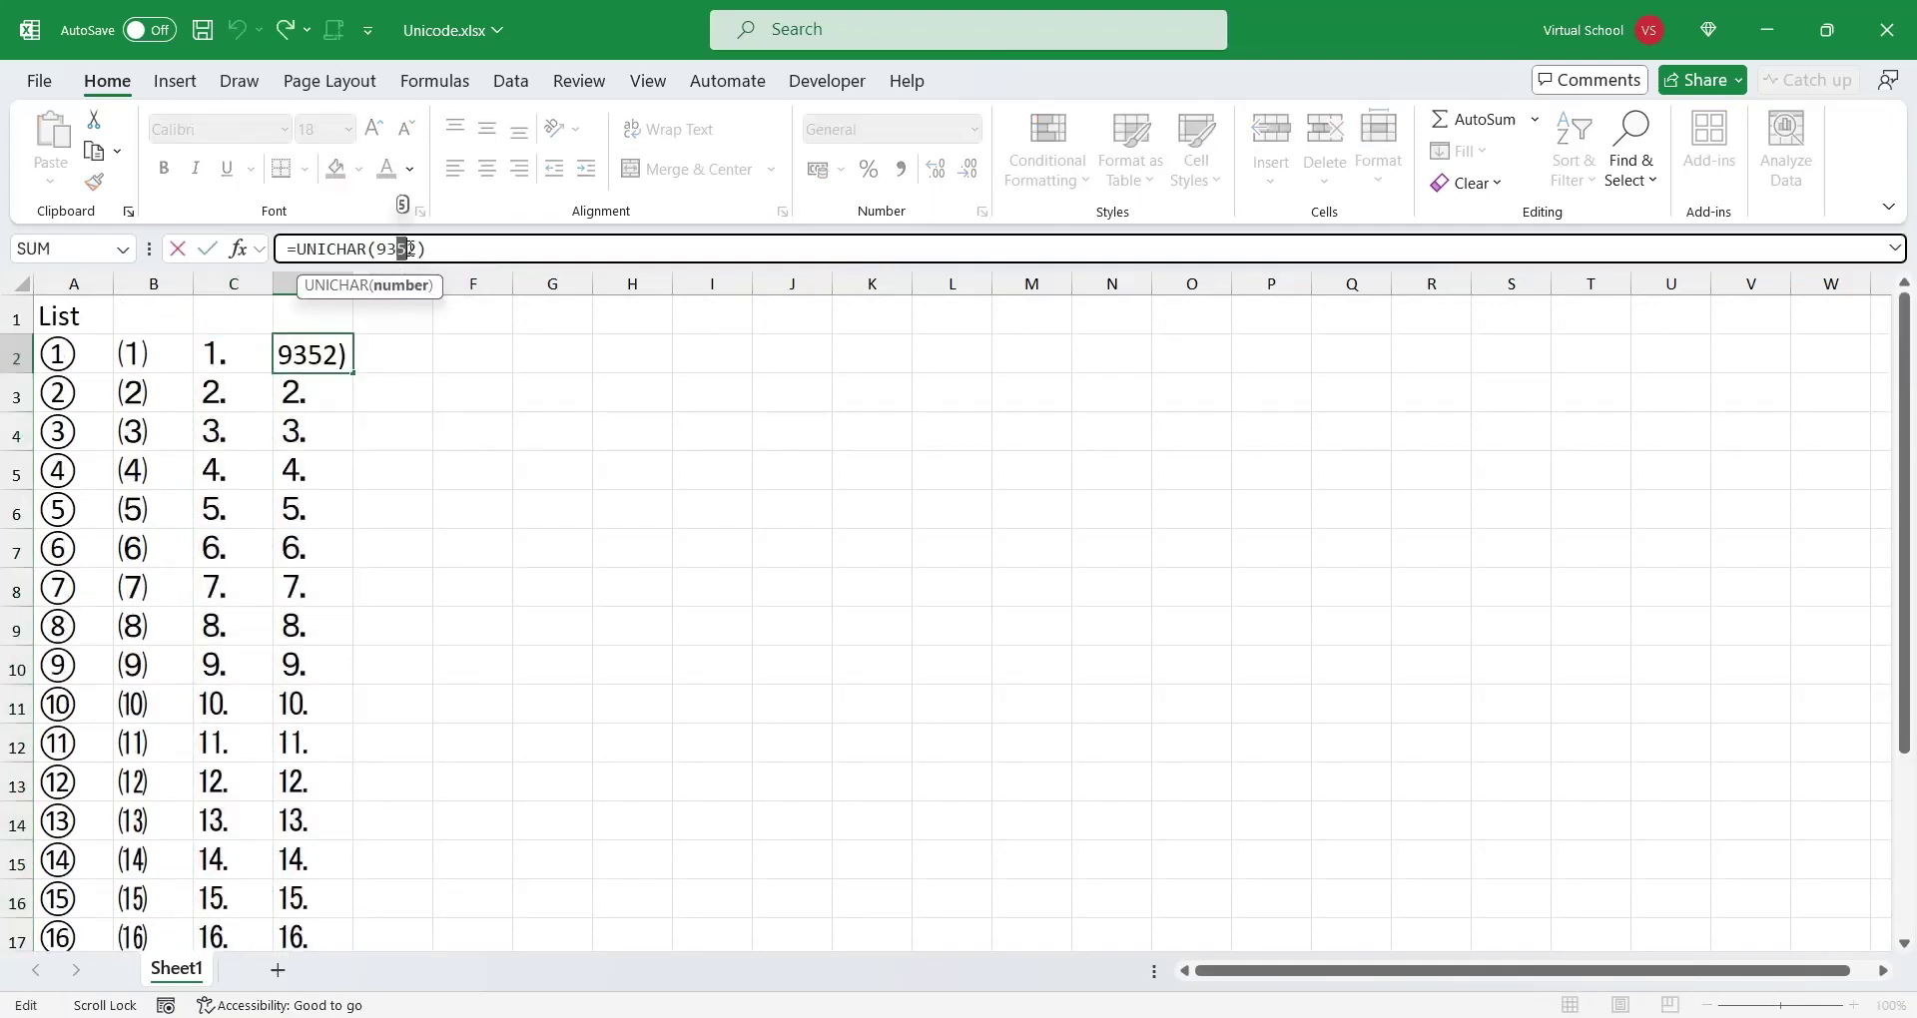
pyautogui.write('7')
pyautogui.press('Return')
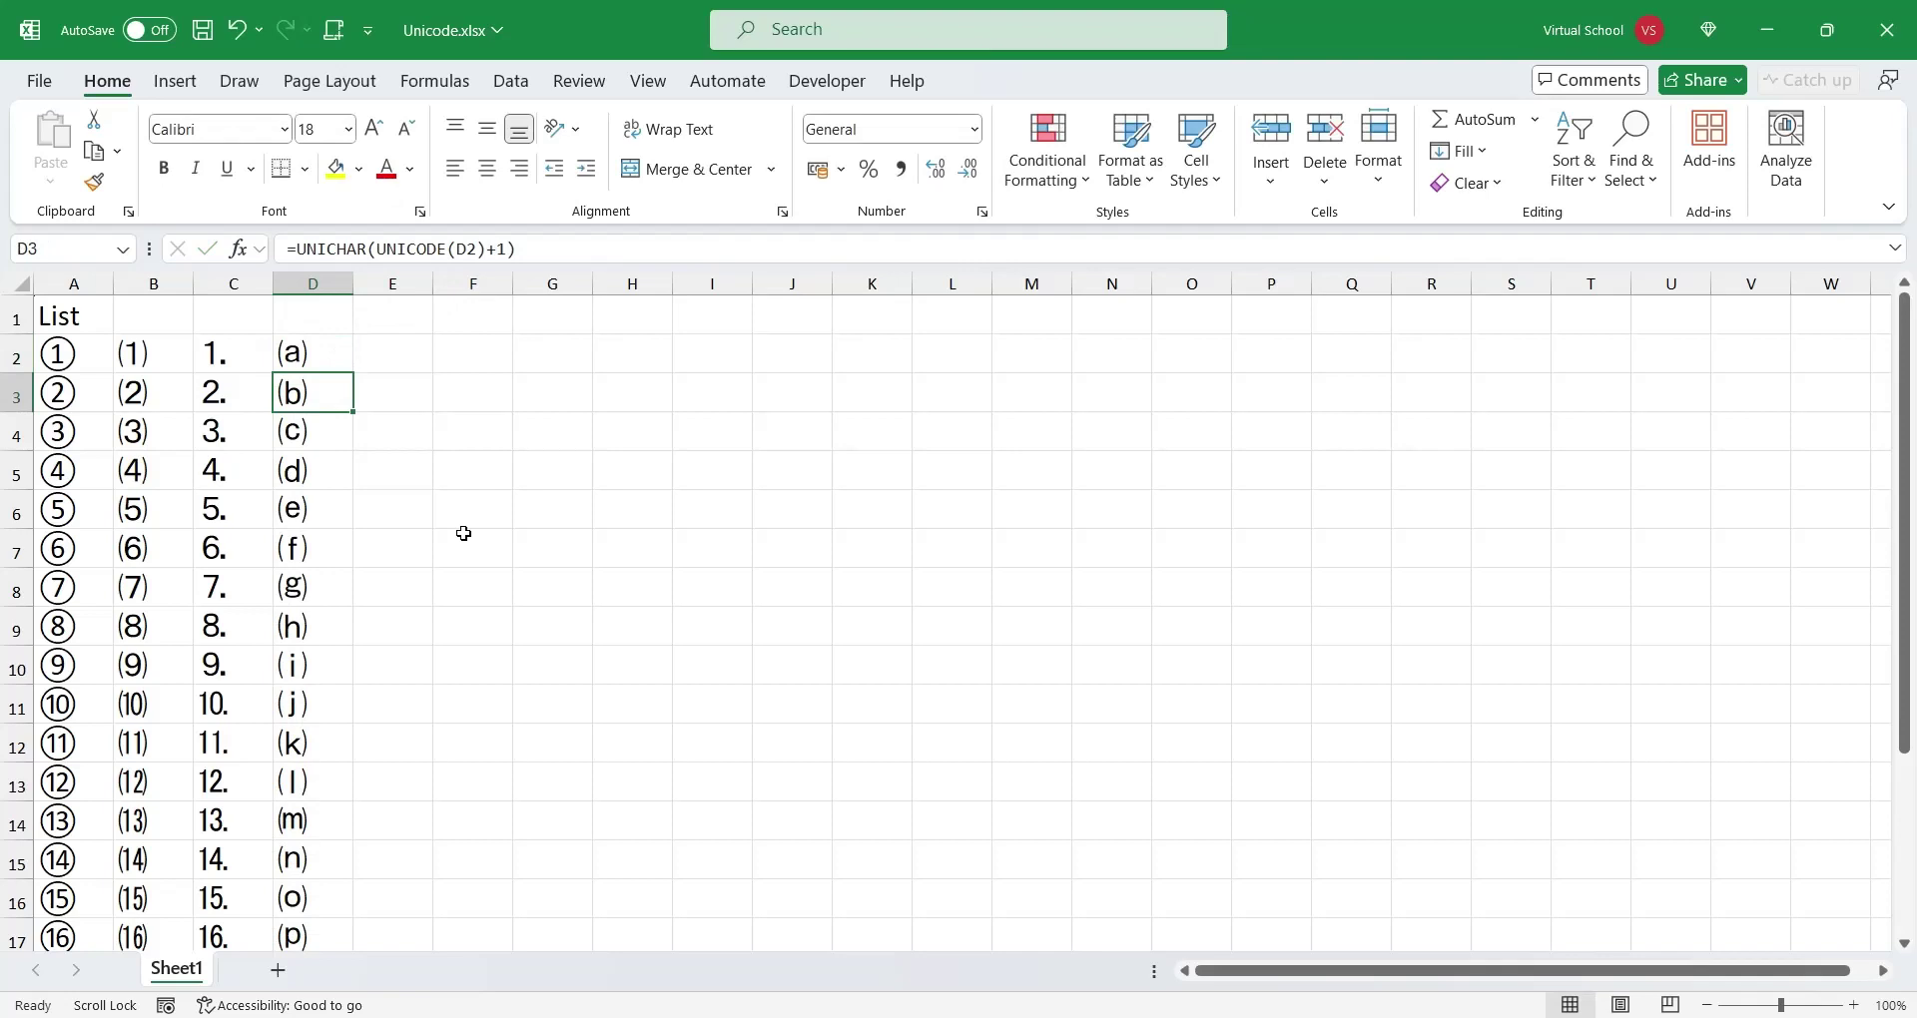
# Extend the parenthesized letter formulas in column D down to row 27.
pyautogui.scroll(-4, 463, 533)
pyautogui.click(345, 633)
pyautogui.moveTo(352, 644); pyautogui.dragTo(318, 357)
# Copy the formula from D2 into E2 and change it to =UNICHAR(9372+26).
pyautogui.click(344, 358)
pyautogui.hotkey('ctrl', 'c')
pyautogui.click(364, 356)
pyautogui.hotkey('ctrl', 'v')
pyautogui.doubleClick(399, 249)
pyautogui.write('UNICODE(D2)+26')
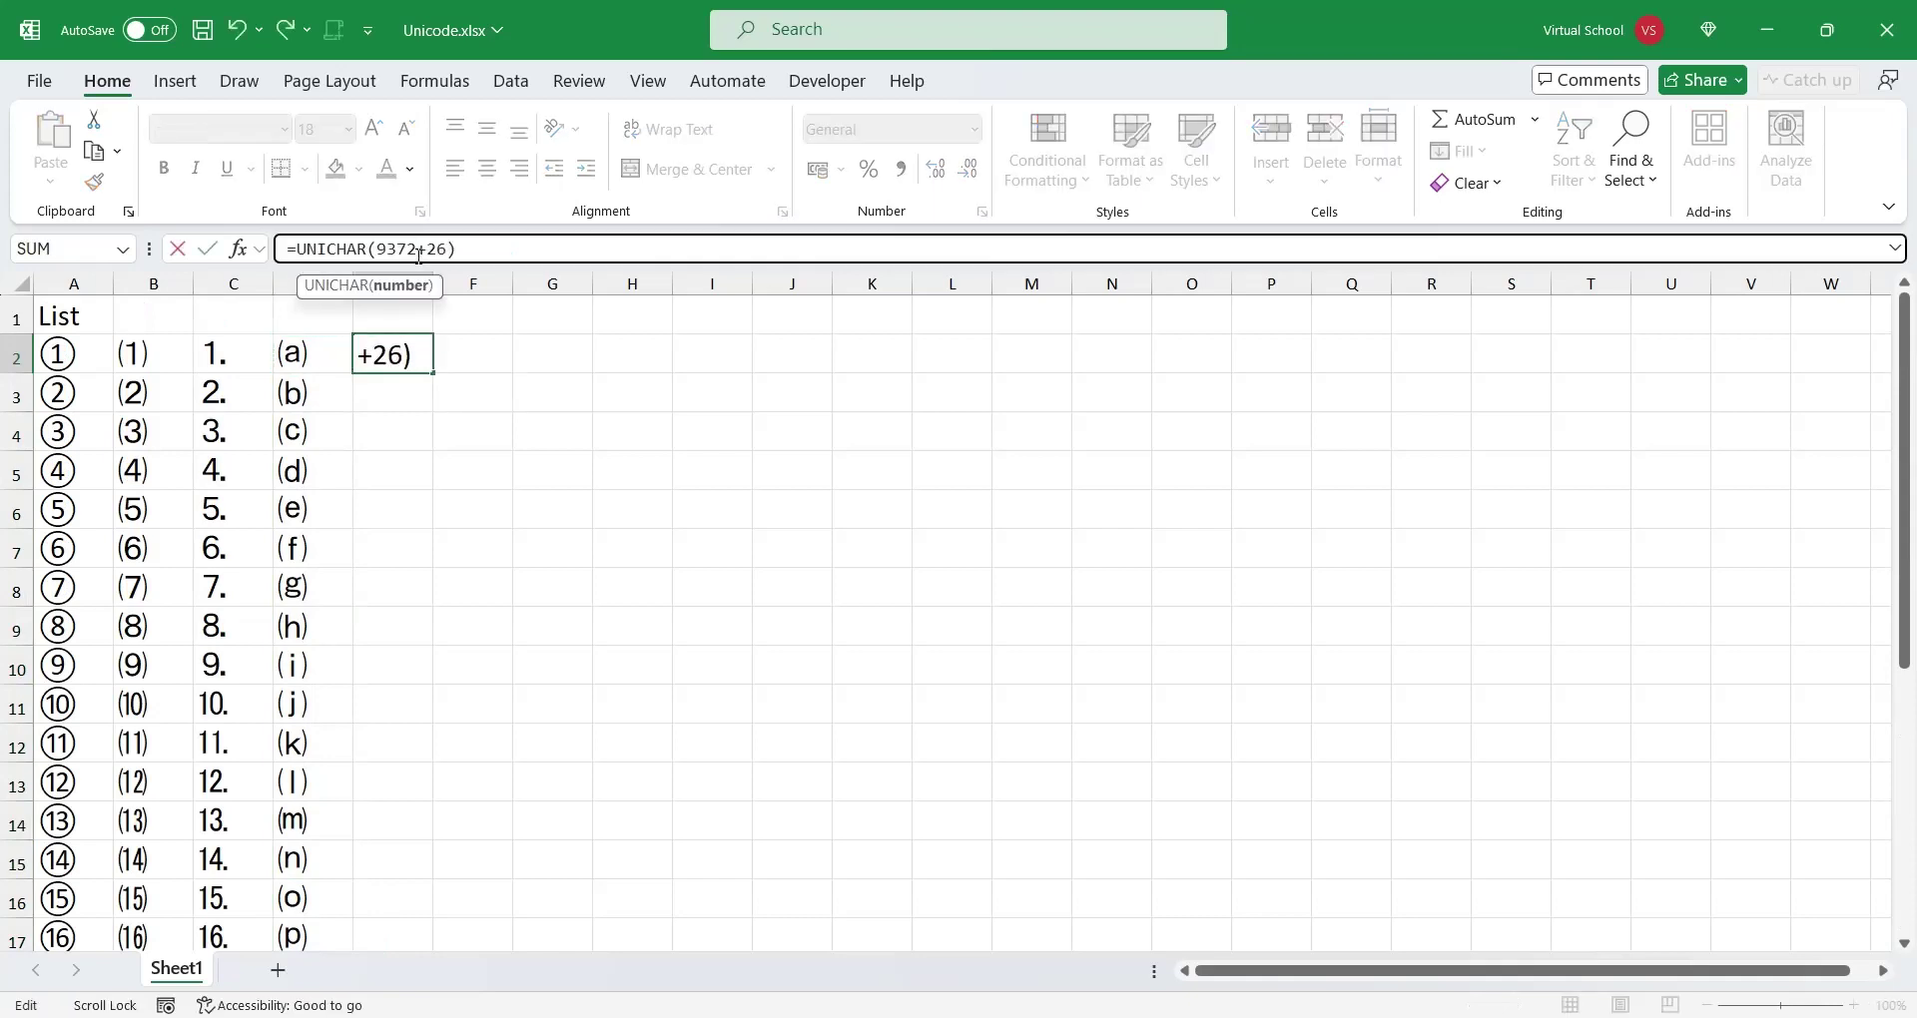
pyautogui.hotkey('ctrl', 'Return')
# Fill column E down to row 27, replacing E3 and the cells below with the incrementing formula copied from D3.
pyautogui.doubleClick(433, 372)
pyautogui.click(344, 393)
pyautogui.hotkey('ctrl', 'c')
pyautogui.click(374, 396)
pyautogui.hotkey('ctrl', 'v')
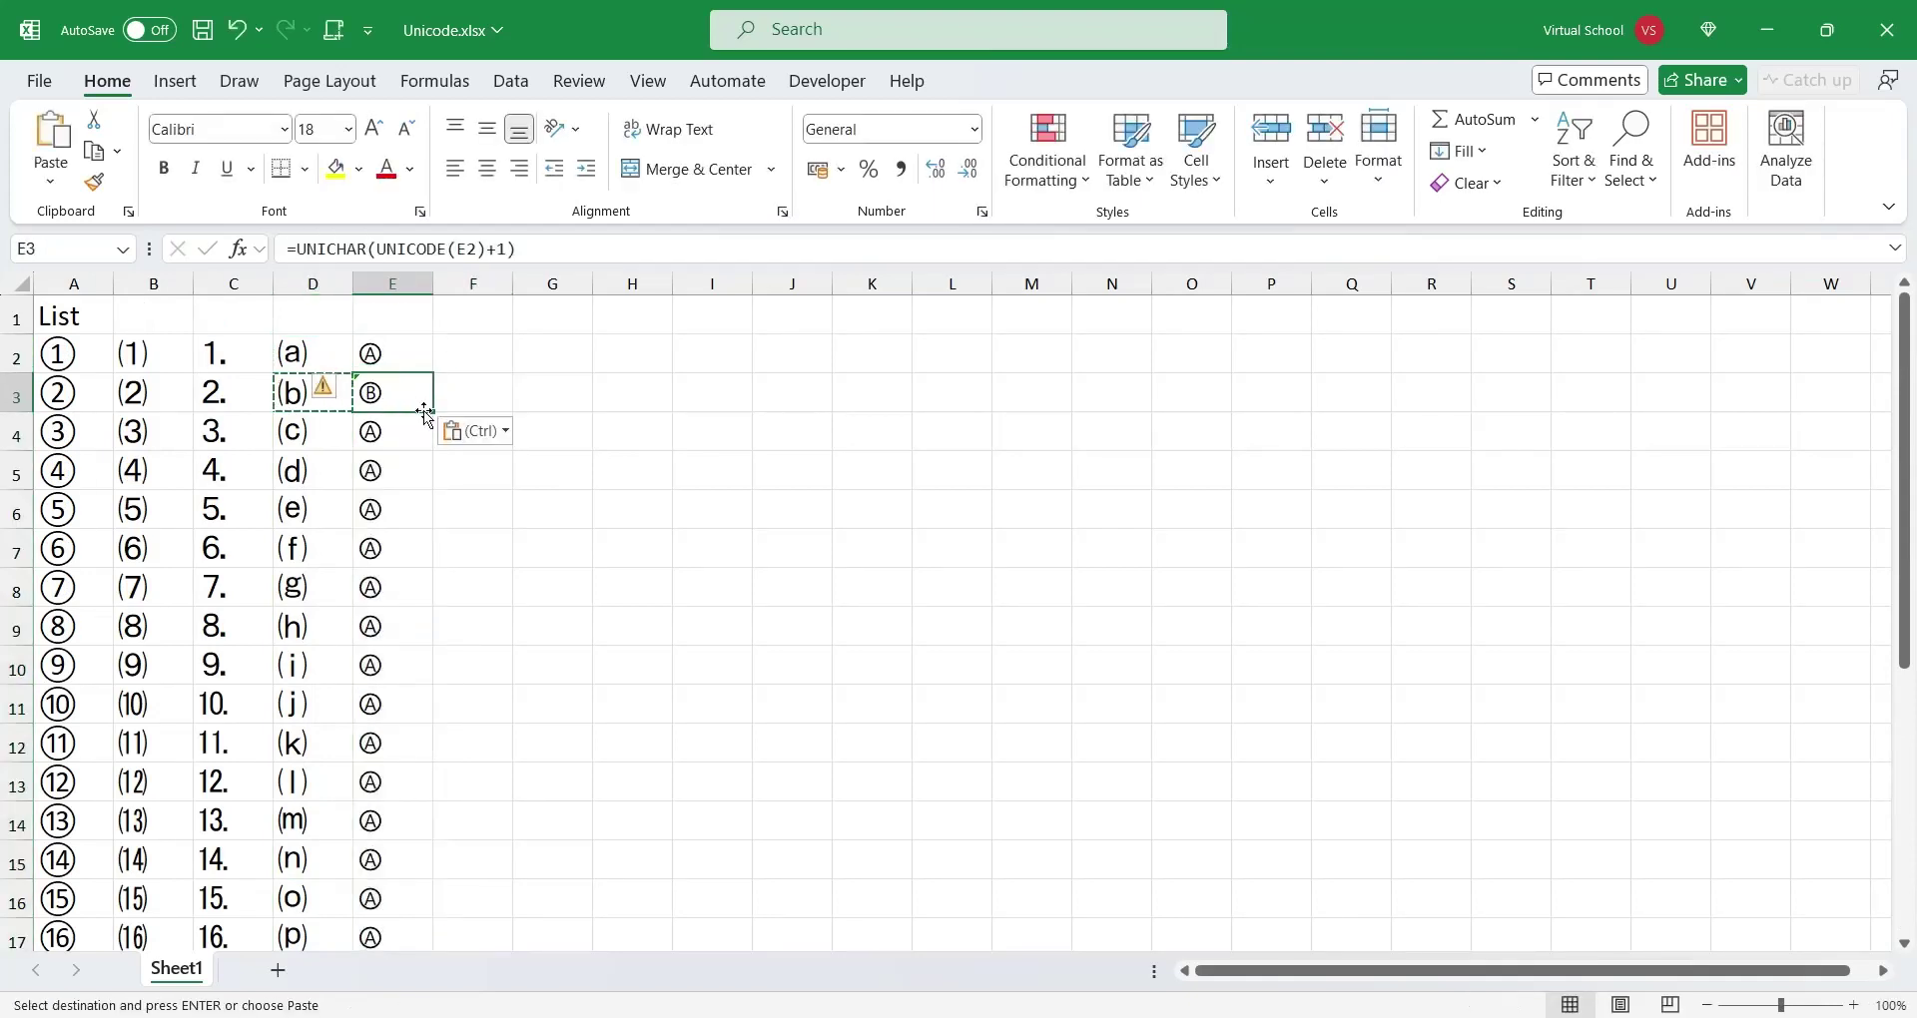
pyautogui.hotkey('ctrl', 'shift', 'Down')
pyautogui.hotkey('ctrl', 'v')
# Copy the circled capital letters in E2:E27 into column F starting at F2.
pyautogui.moveTo(389, 736); pyautogui.dragTo(373, 352)
pyautogui.hotkey('ctrl', 'c')
pyautogui.click(473, 352)
pyautogui.hotkey('ctrl', 'v')
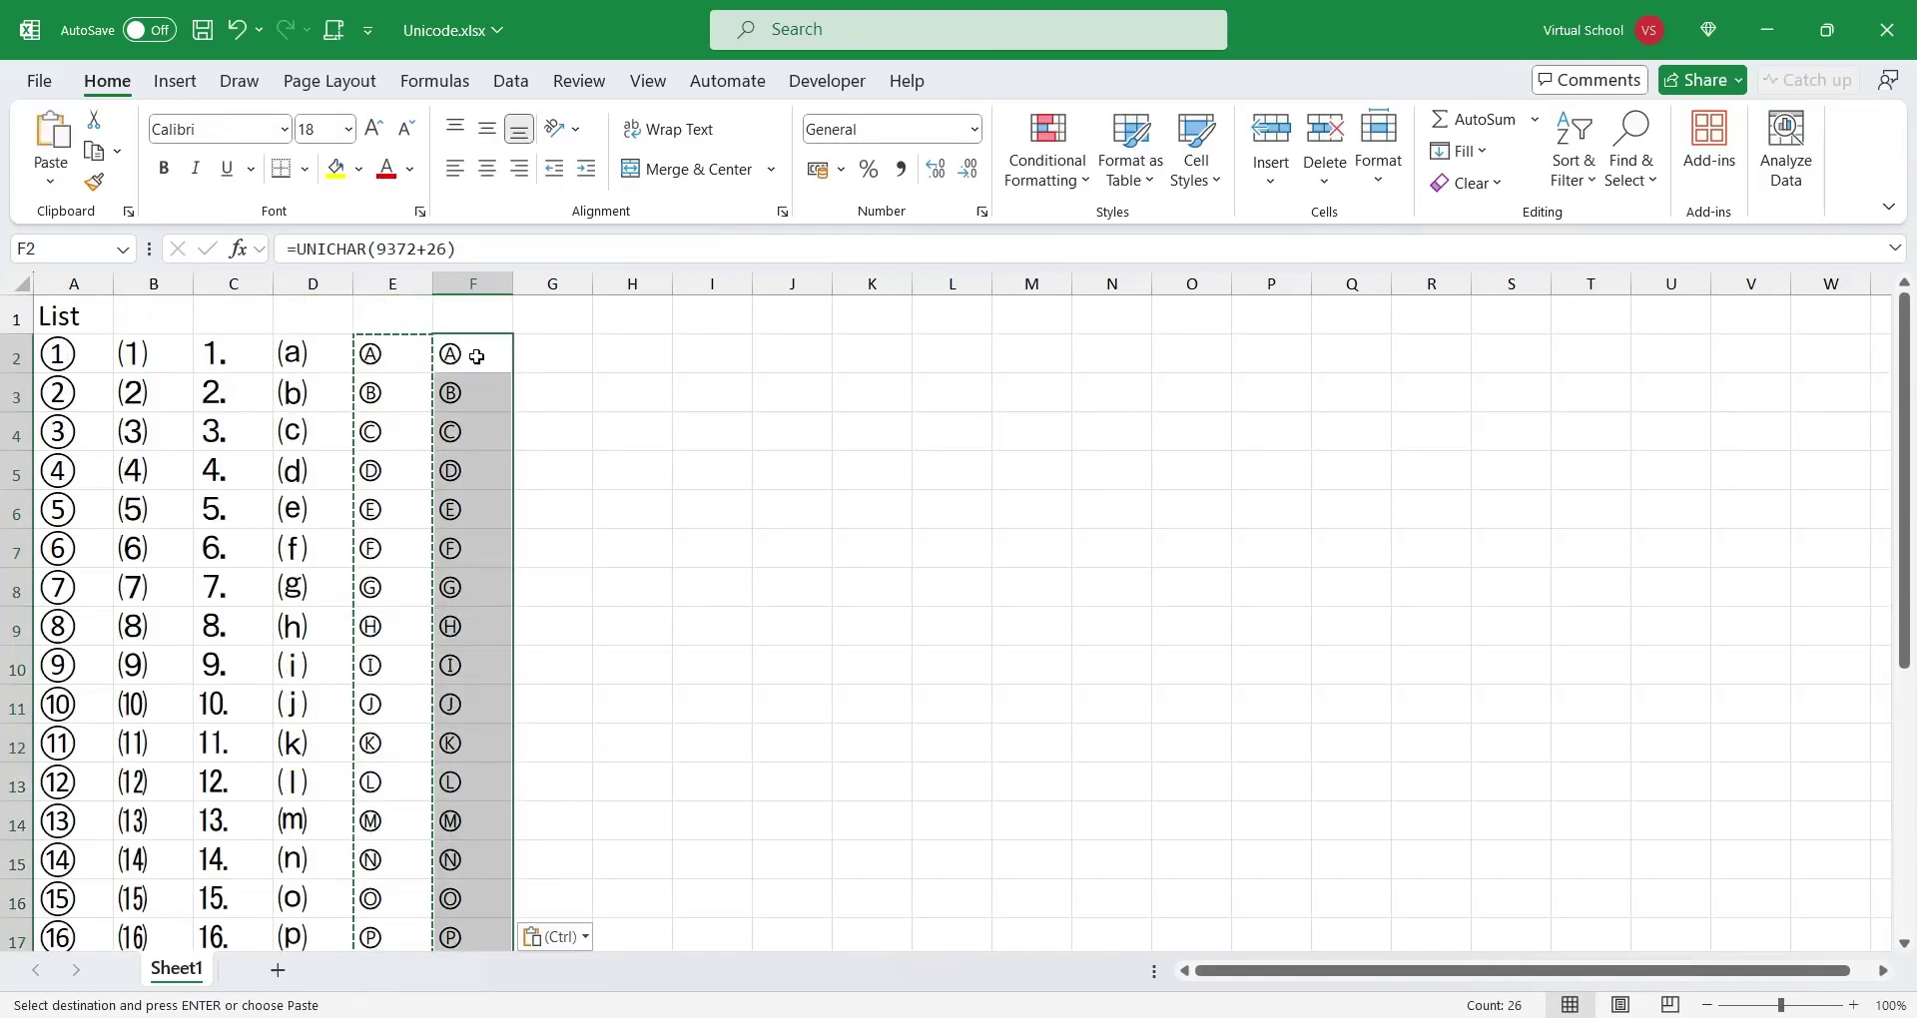
# Change the formula in F2 to =UNICHAR(9372+26+26) so column F lists circled lowercase letters.
pyautogui.doubleClick(473, 352)
pyautogui.press('Return')
pyautogui.scroll(-4, 569, 595)
pyautogui.scroll(4, 569, 595)
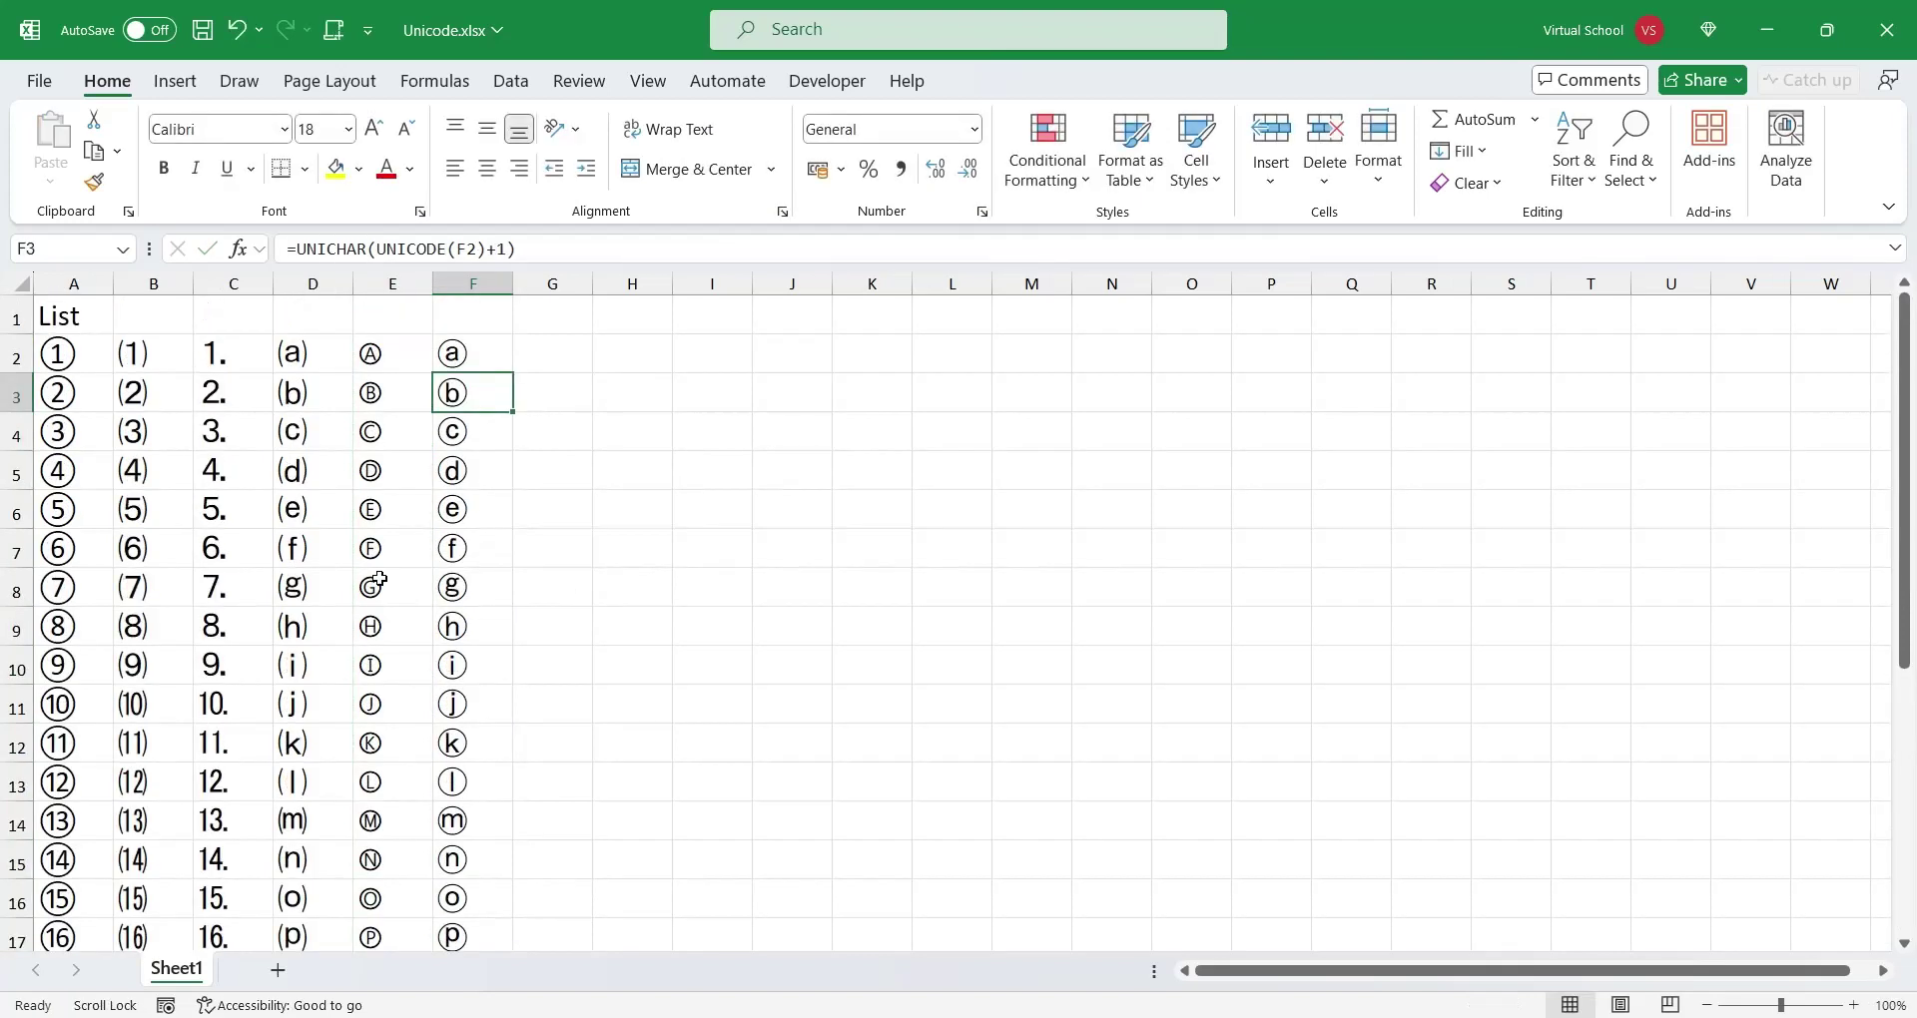
pyautogui.click(919, 868)
# Copy the formula text from F2 into G2 and change its UNICHAR code to produce the new moon symbol.
pyautogui.click(485, 358)
pyautogui.click(73, 248)
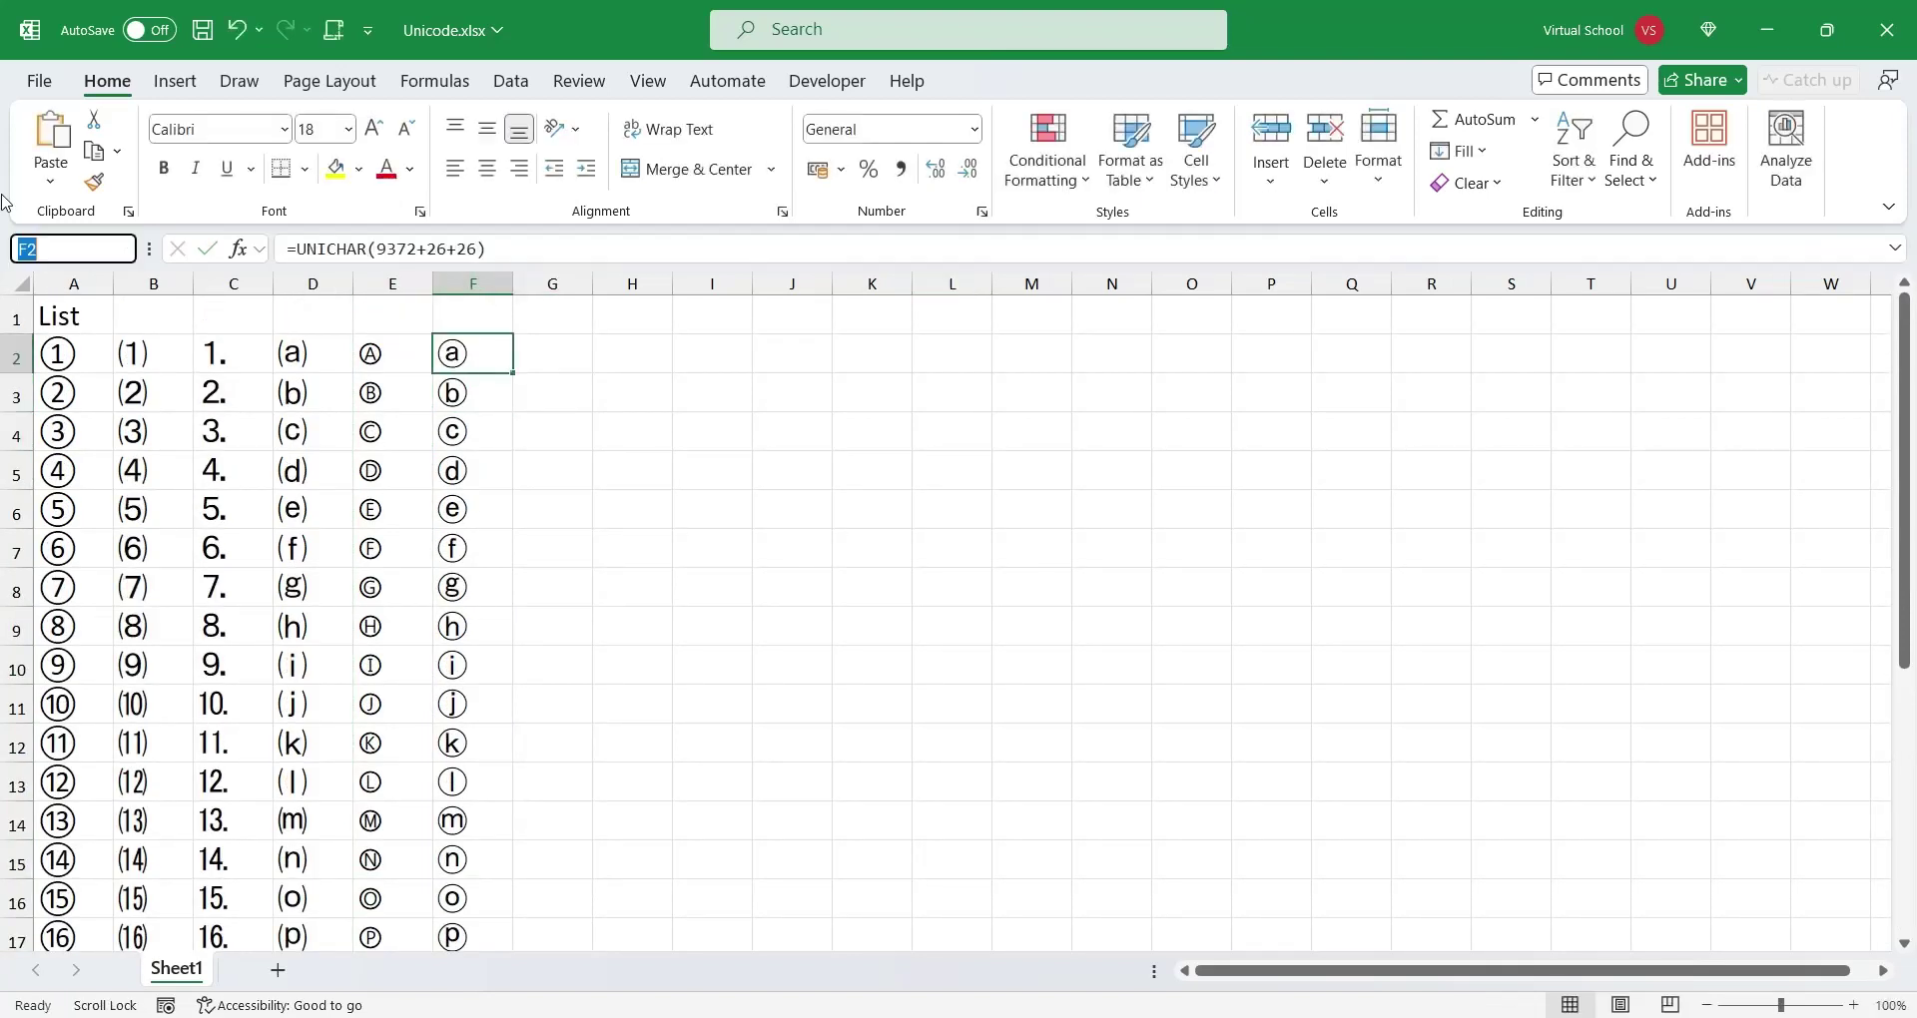
pyautogui.hotkey('ctrl', 'c')
pyautogui.click(552, 353)
pyautogui.hotkey('ctrl', 'v')
pyautogui.moveTo(372, 249); pyautogui.dragTo(477, 249)
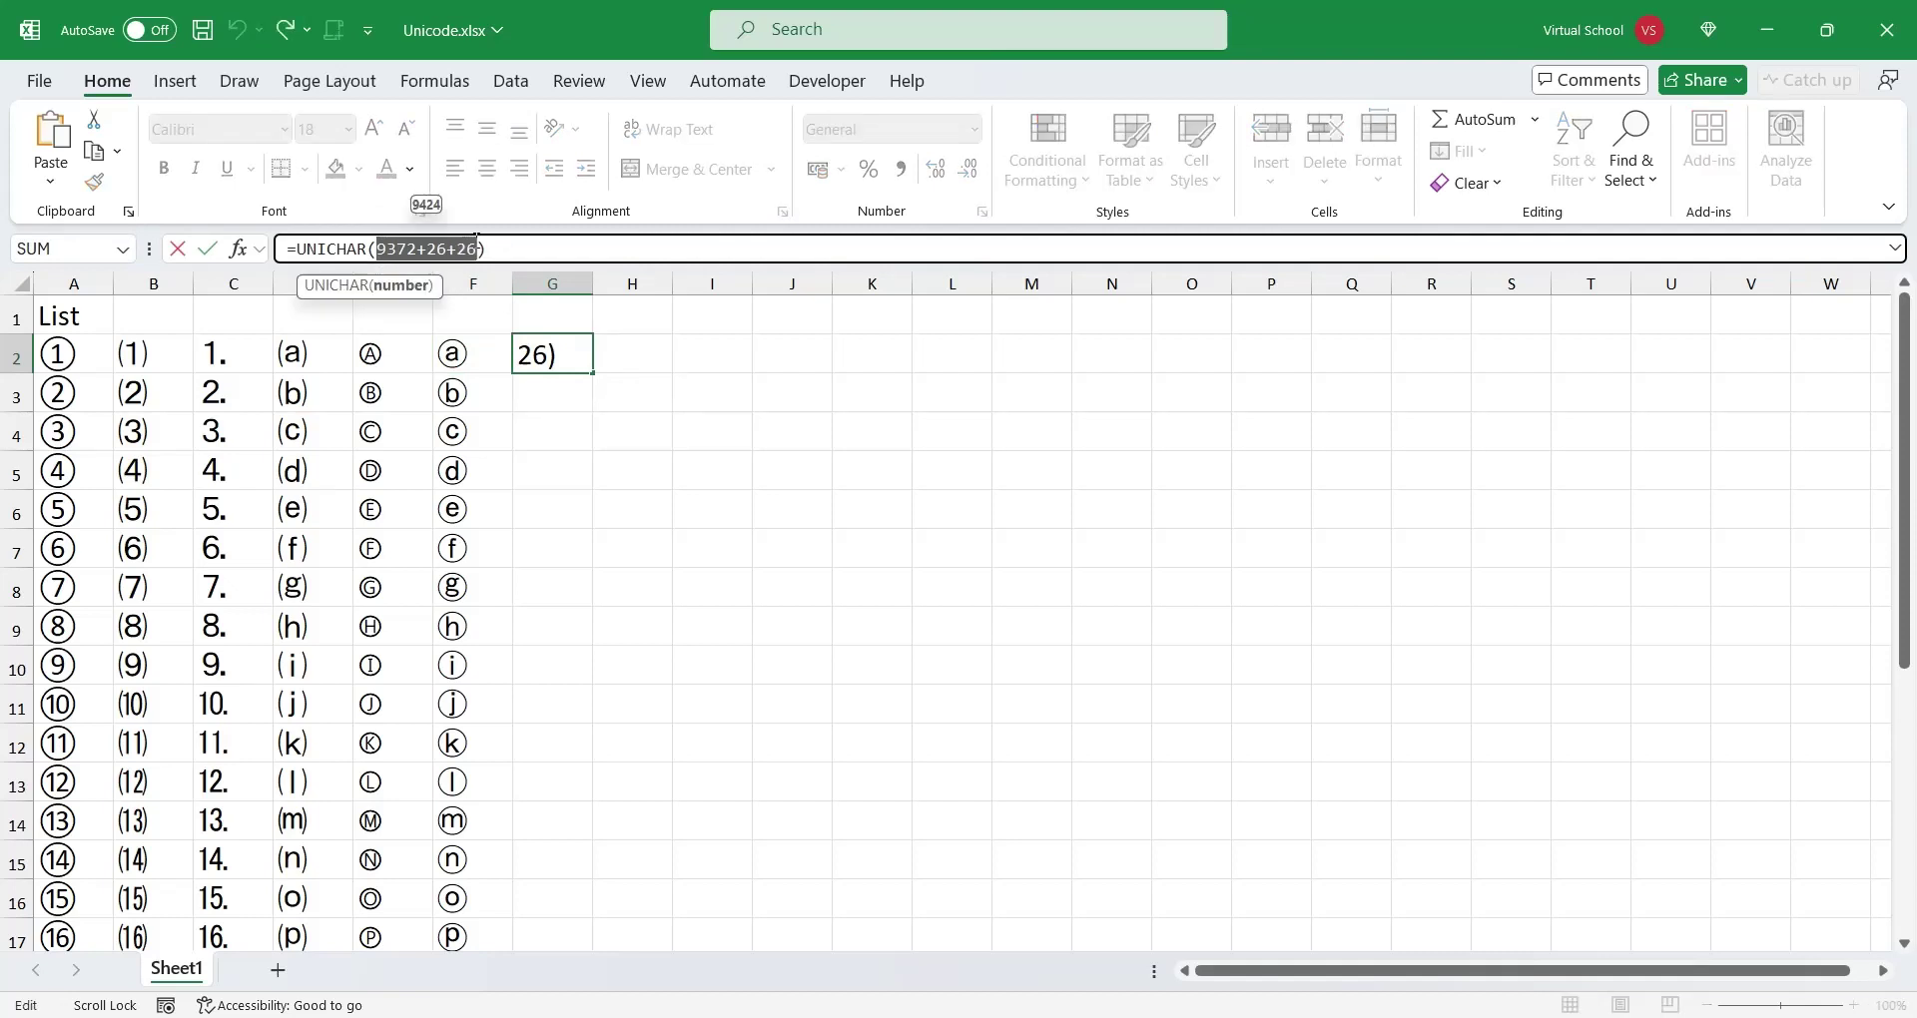
pyautogui.write('1277')
pyautogui.press('Return')
pyautogui.click(585, 344)
# Copy the incrementing formula from F3 into G3 and fill it down to row 15.
pyautogui.click(470, 391)
pyautogui.hotkey('ctrl', 'c')
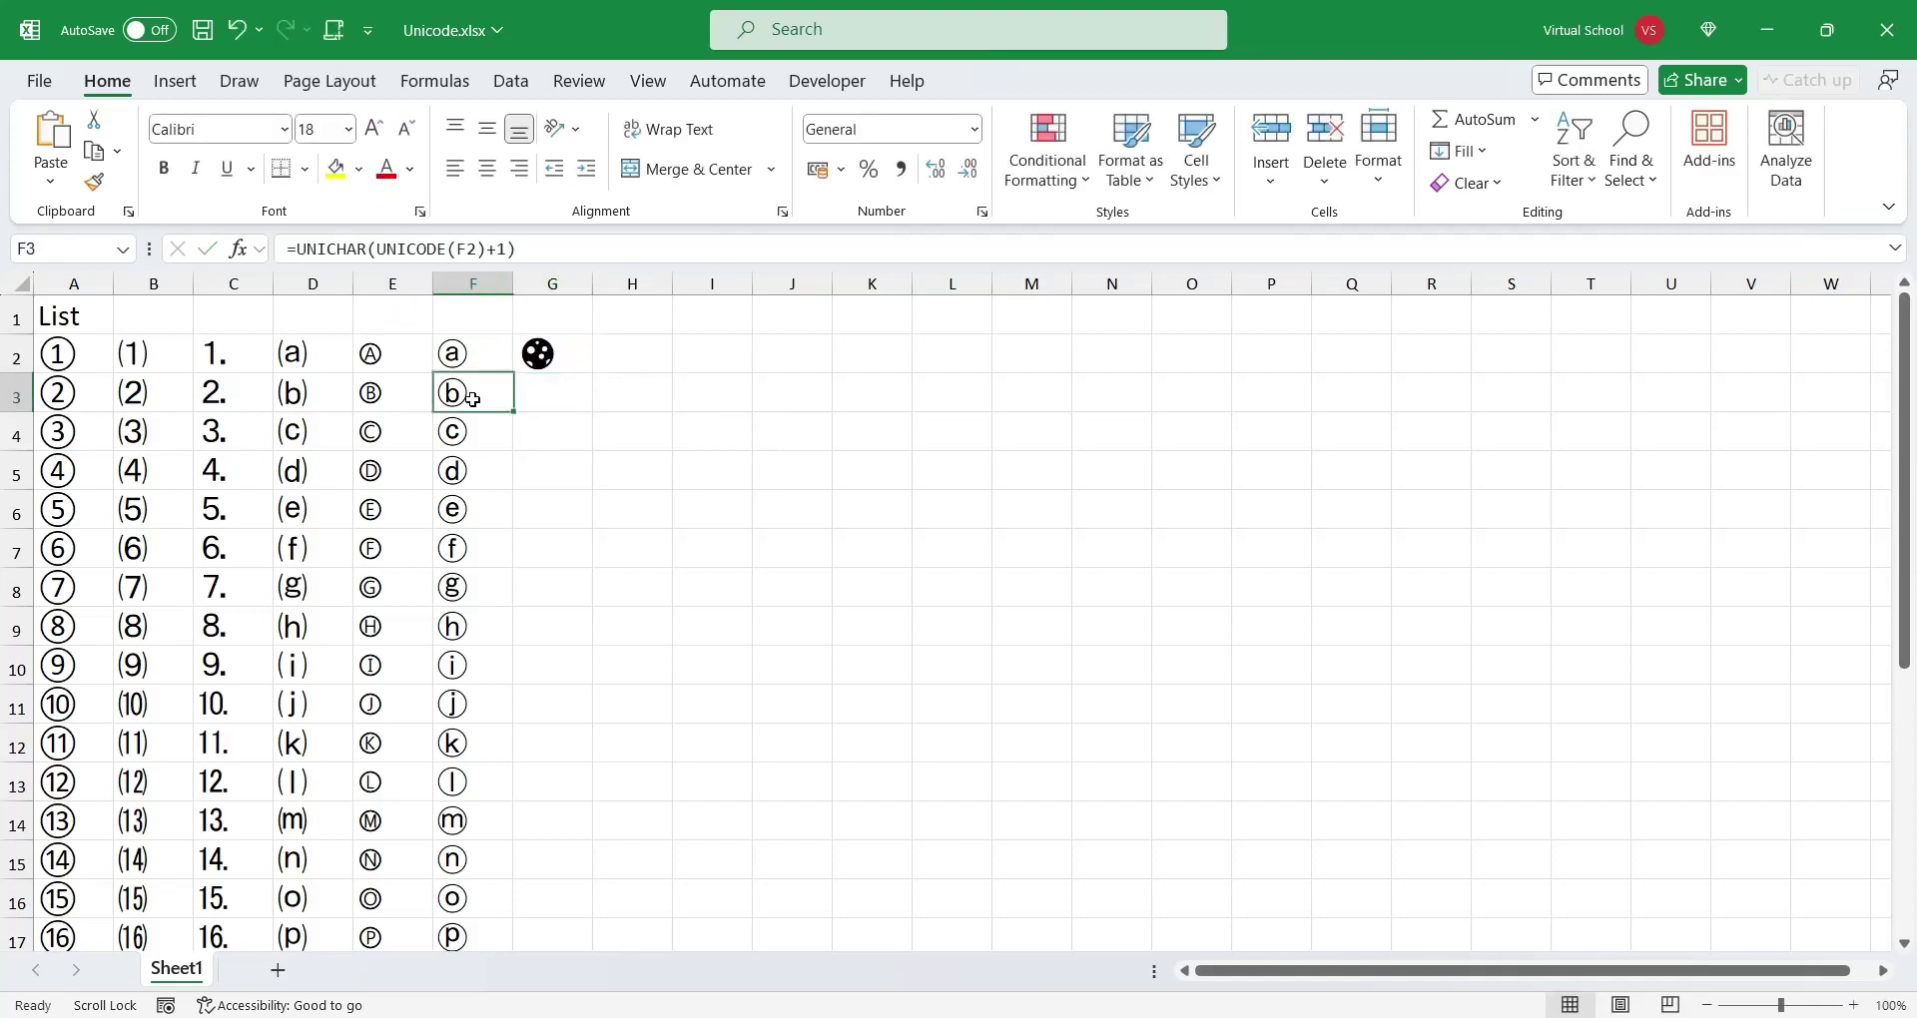
pyautogui.click(577, 402)
pyautogui.hotkey('ctrl', 'v')
pyautogui.moveTo(592, 411); pyautogui.dragTo(595, 874)
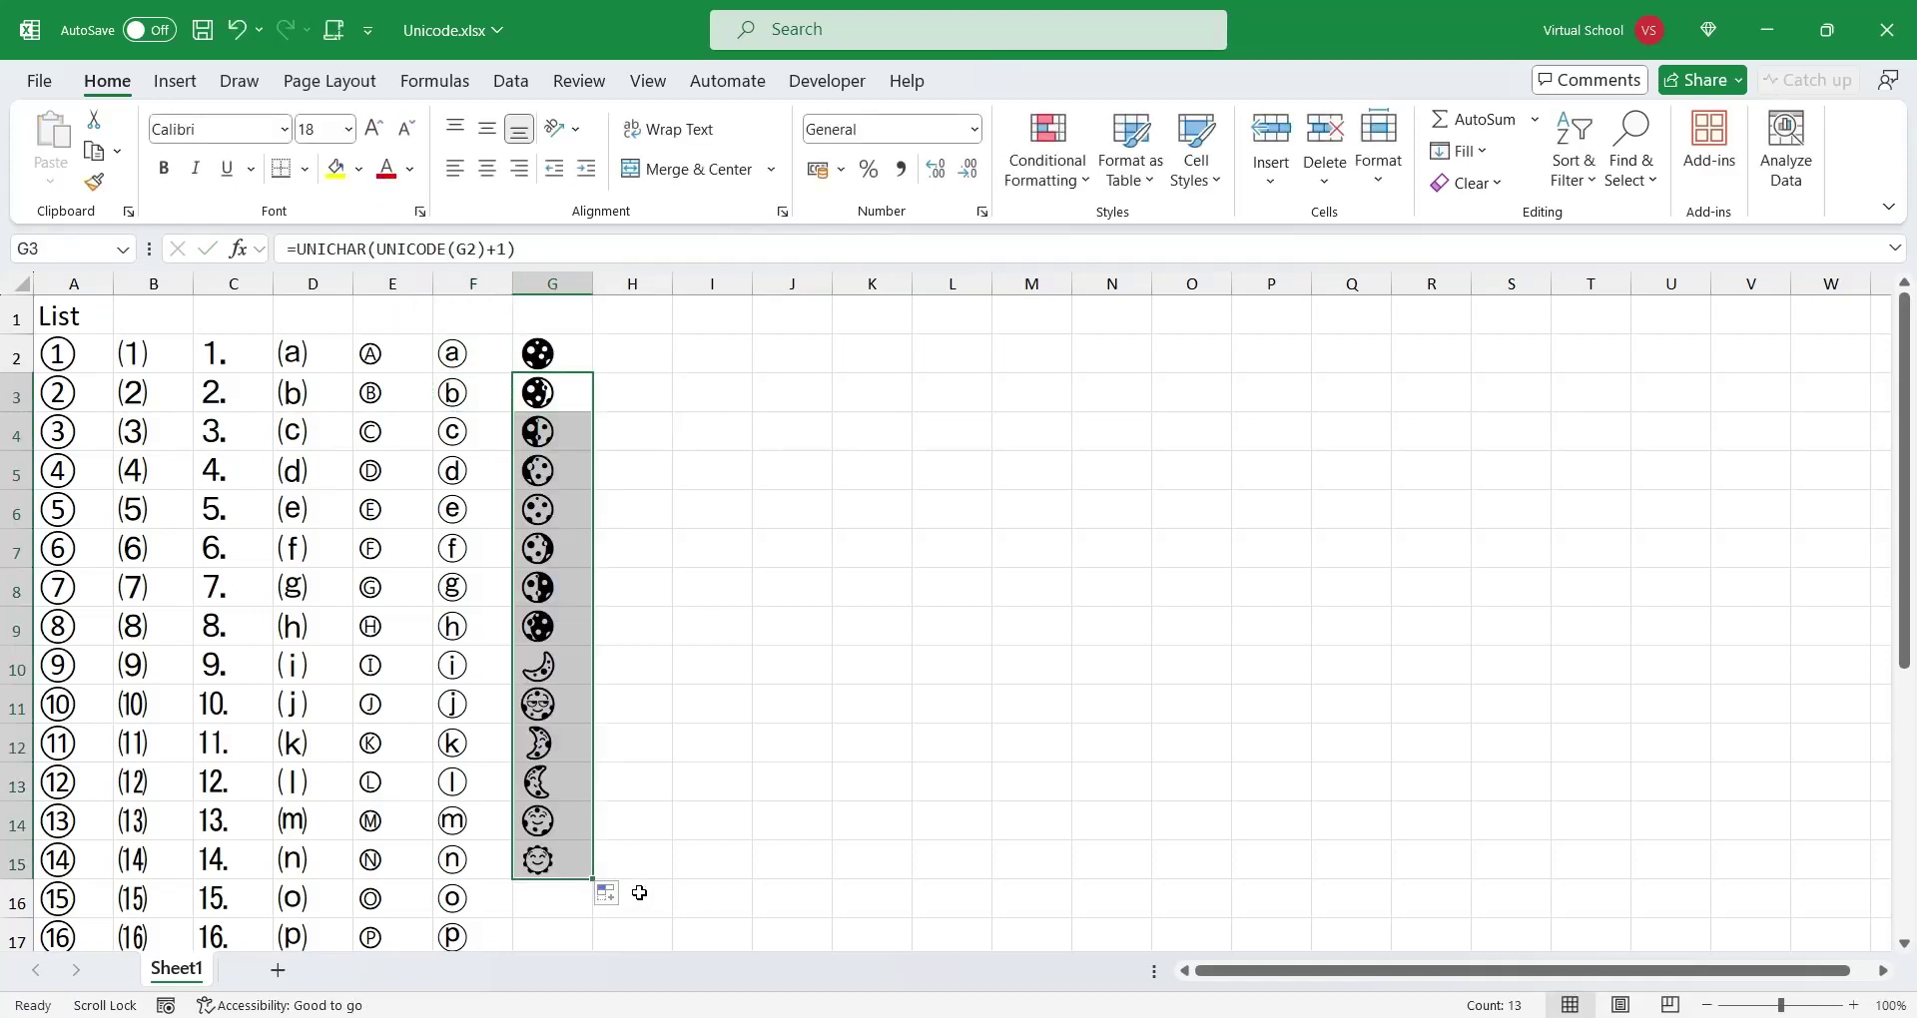
pyautogui.moveTo(552, 626); pyautogui.dragTo(552, 354)
pyautogui.click(650, 864)
# Enter =UNICHAR(127789) in H2, paste the incrementing formula into H3 and fill it down to row 27.
pyautogui.click(629, 353)
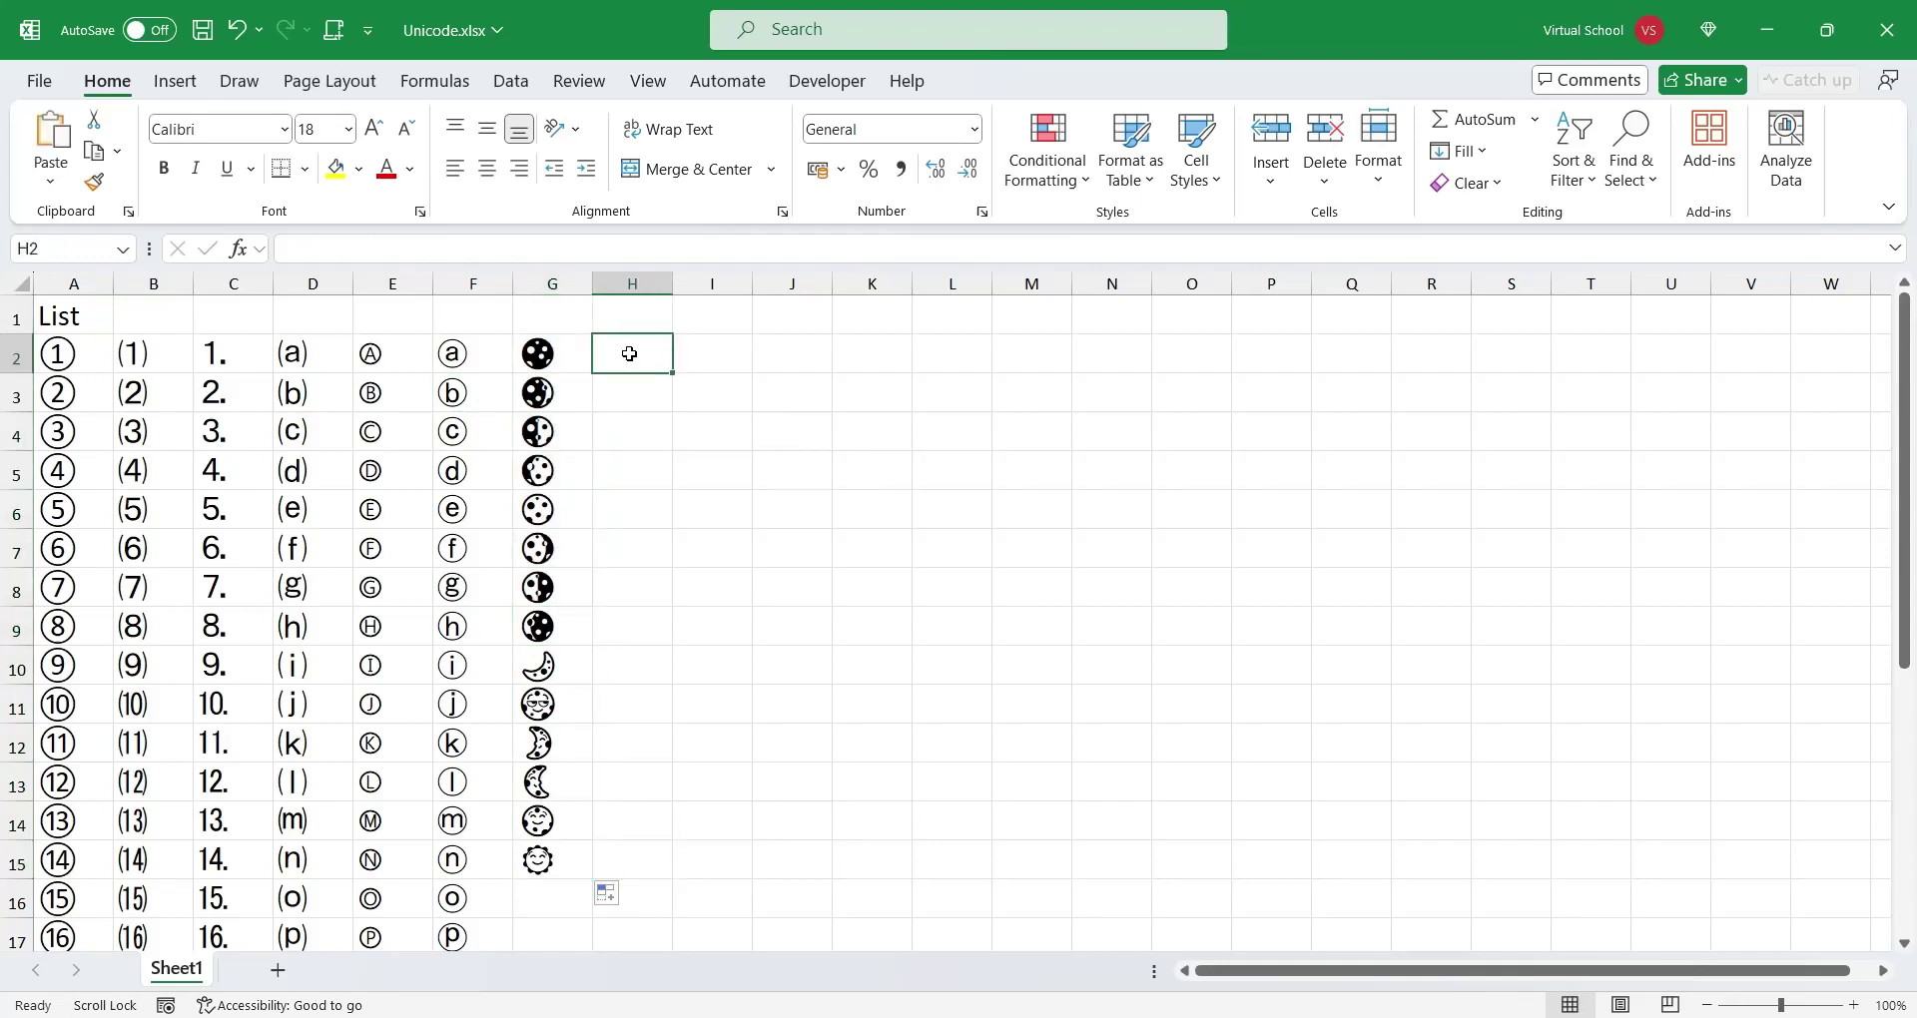
pyautogui.write('=unichar(127789)')
pyautogui.press('Return')
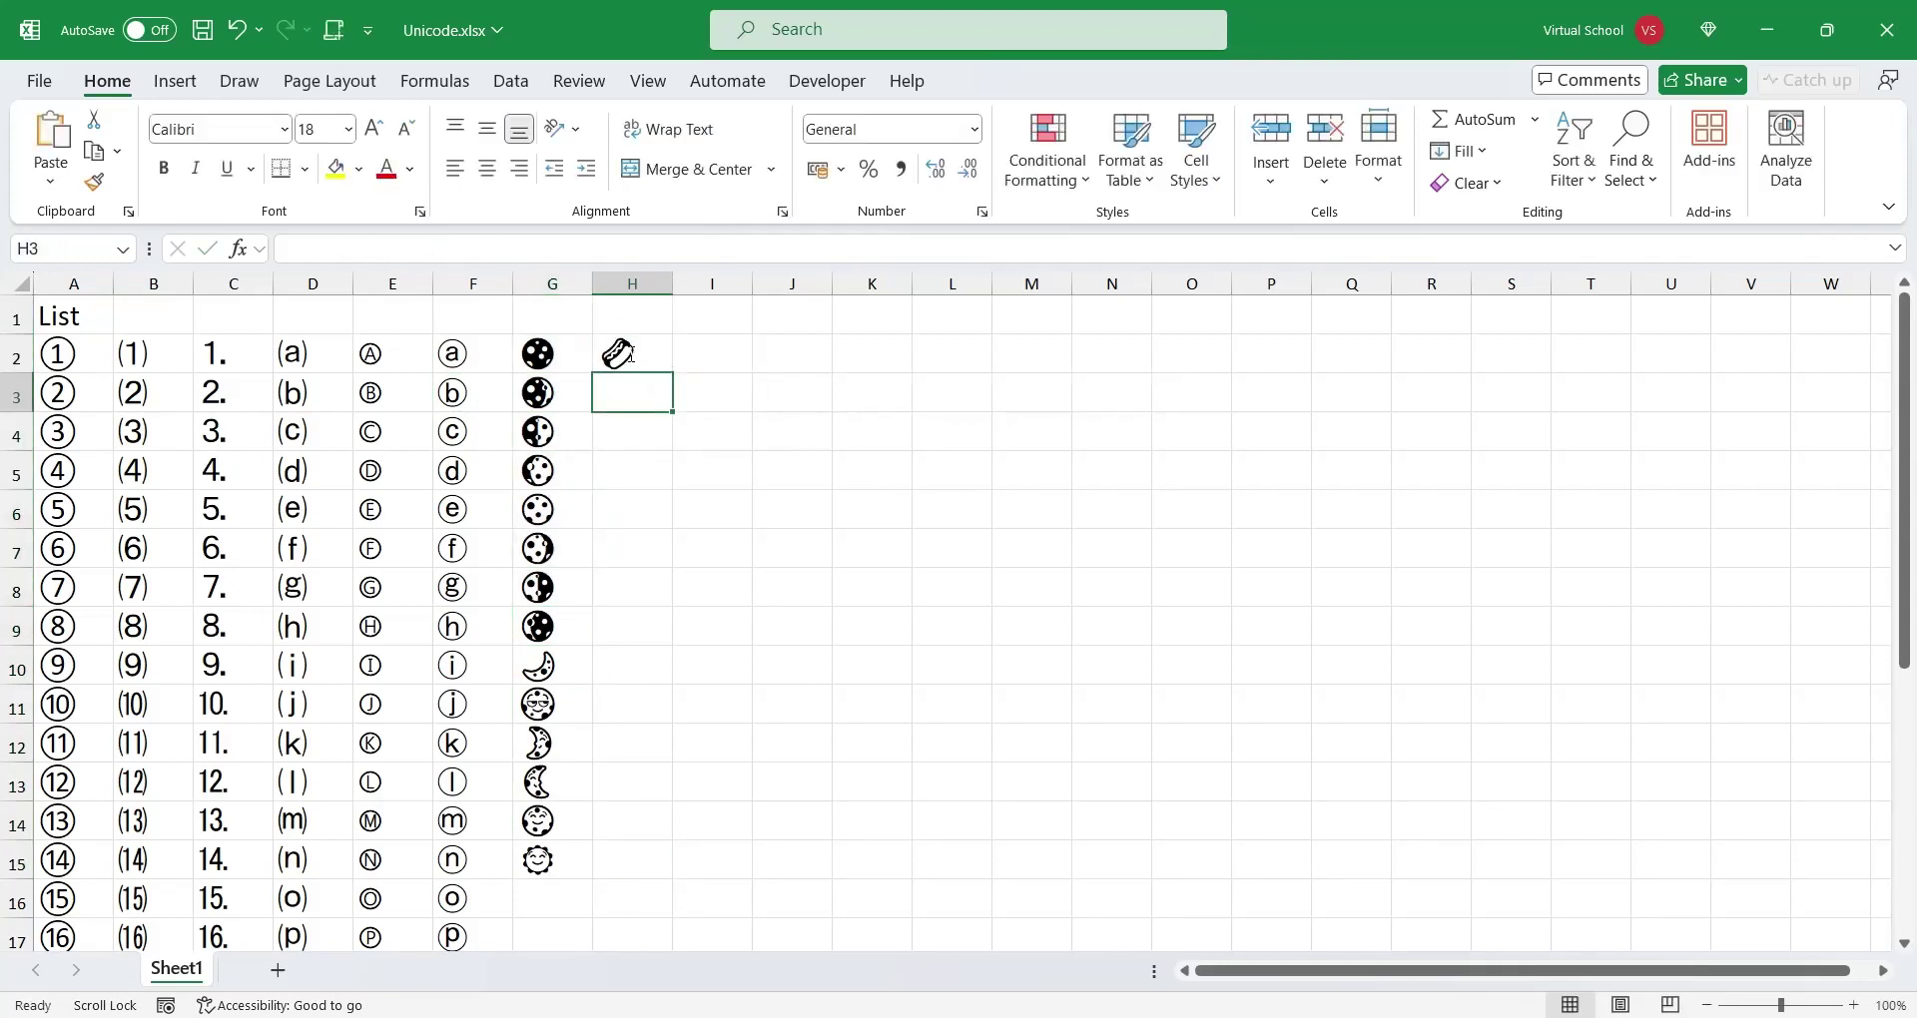
pyautogui.hotkey('ctrl', 'v')
pyautogui.moveTo(672, 412); pyautogui.dragTo(700, 947)
pyautogui.scroll(4, 779, 842)
pyautogui.click(632, 703)
# Copy the formula text from H2 into I2 and change it to =UNICHAR(128512).
pyautogui.click(624, 353)
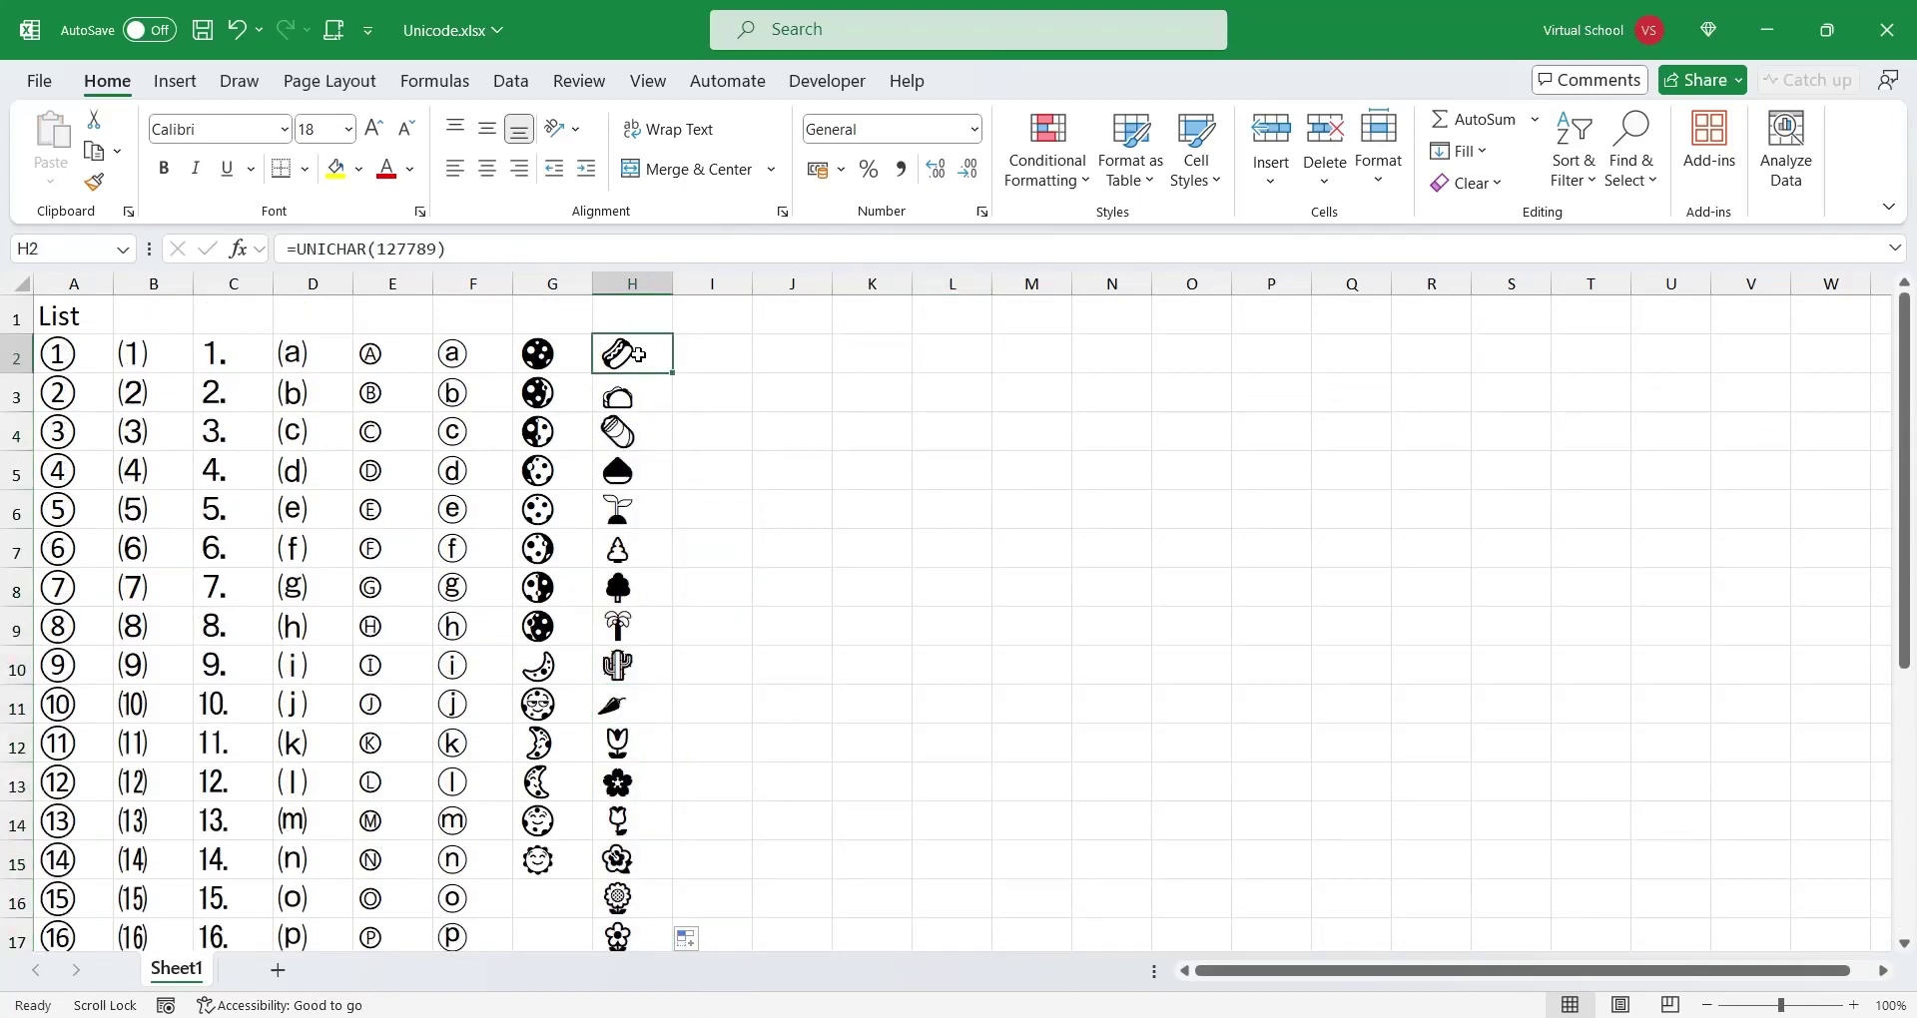
pyautogui.hotkey('ctrl', 'c')
pyautogui.click(728, 364)
pyautogui.hotkey('ctrl', 'v')
pyautogui.moveTo(432, 249); pyautogui.dragTo(426, 250)
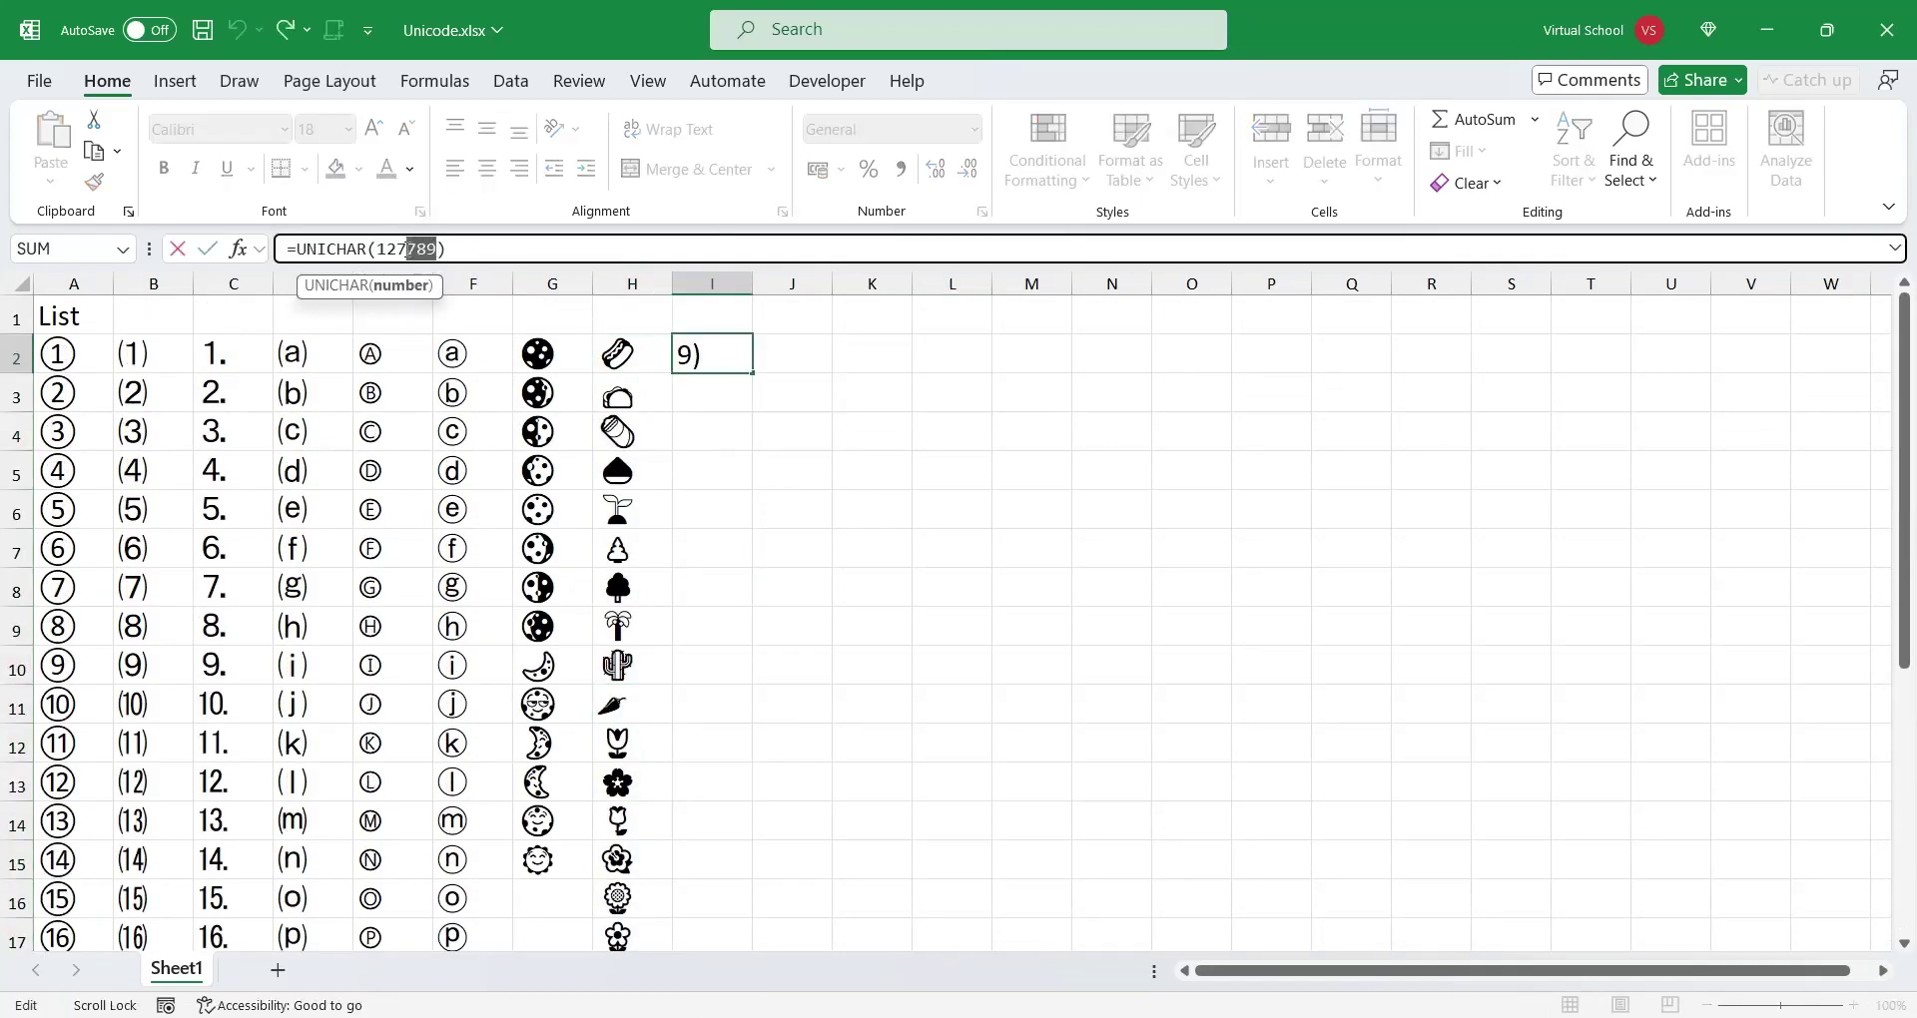
pyautogui.write('8512')
pyautogui.press('Return')
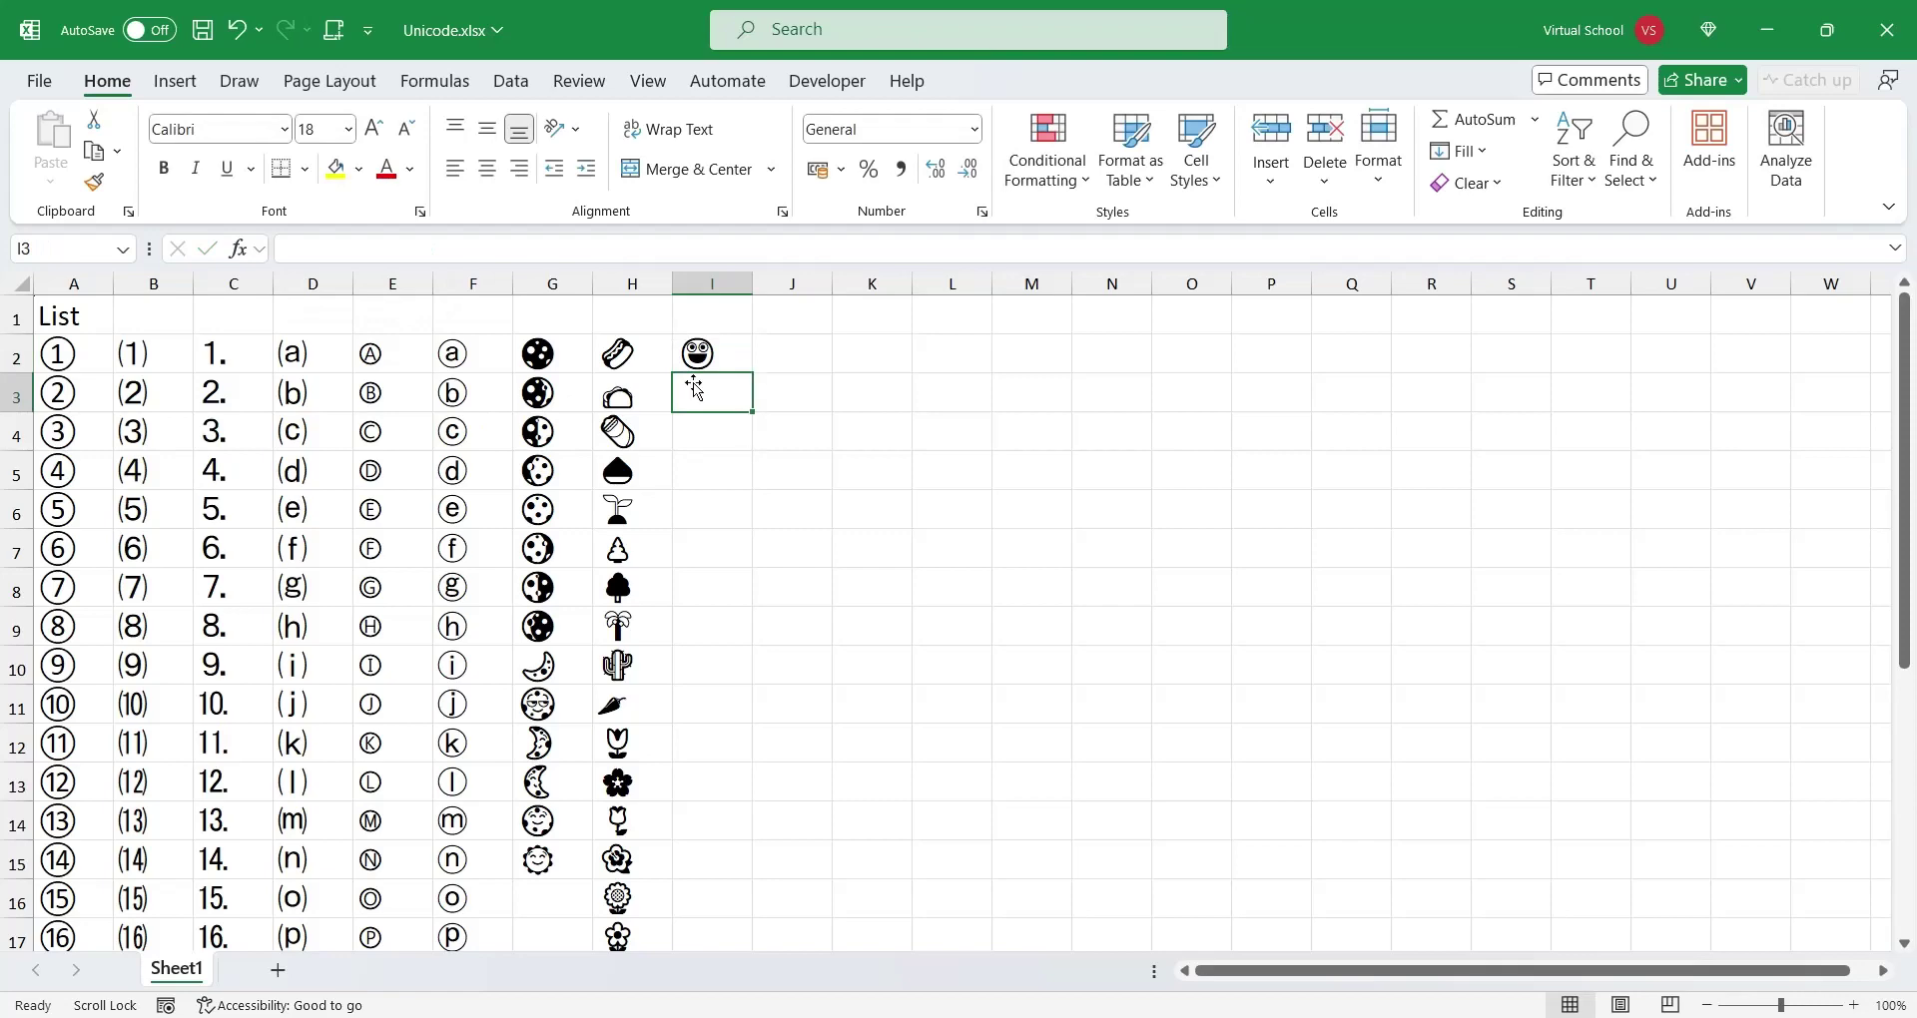
# Copy the incrementing formula from H3 into I3 and fill it down to row 54.
pyautogui.click(664, 402)
pyautogui.hotkey('ctrl', 'c')
pyautogui.click(684, 405)
pyautogui.hotkey('ctrl', 'v')
pyautogui.moveTo(751, 412); pyautogui.dragTo(715, 934)
pyautogui.scroll(6, 696, 809)
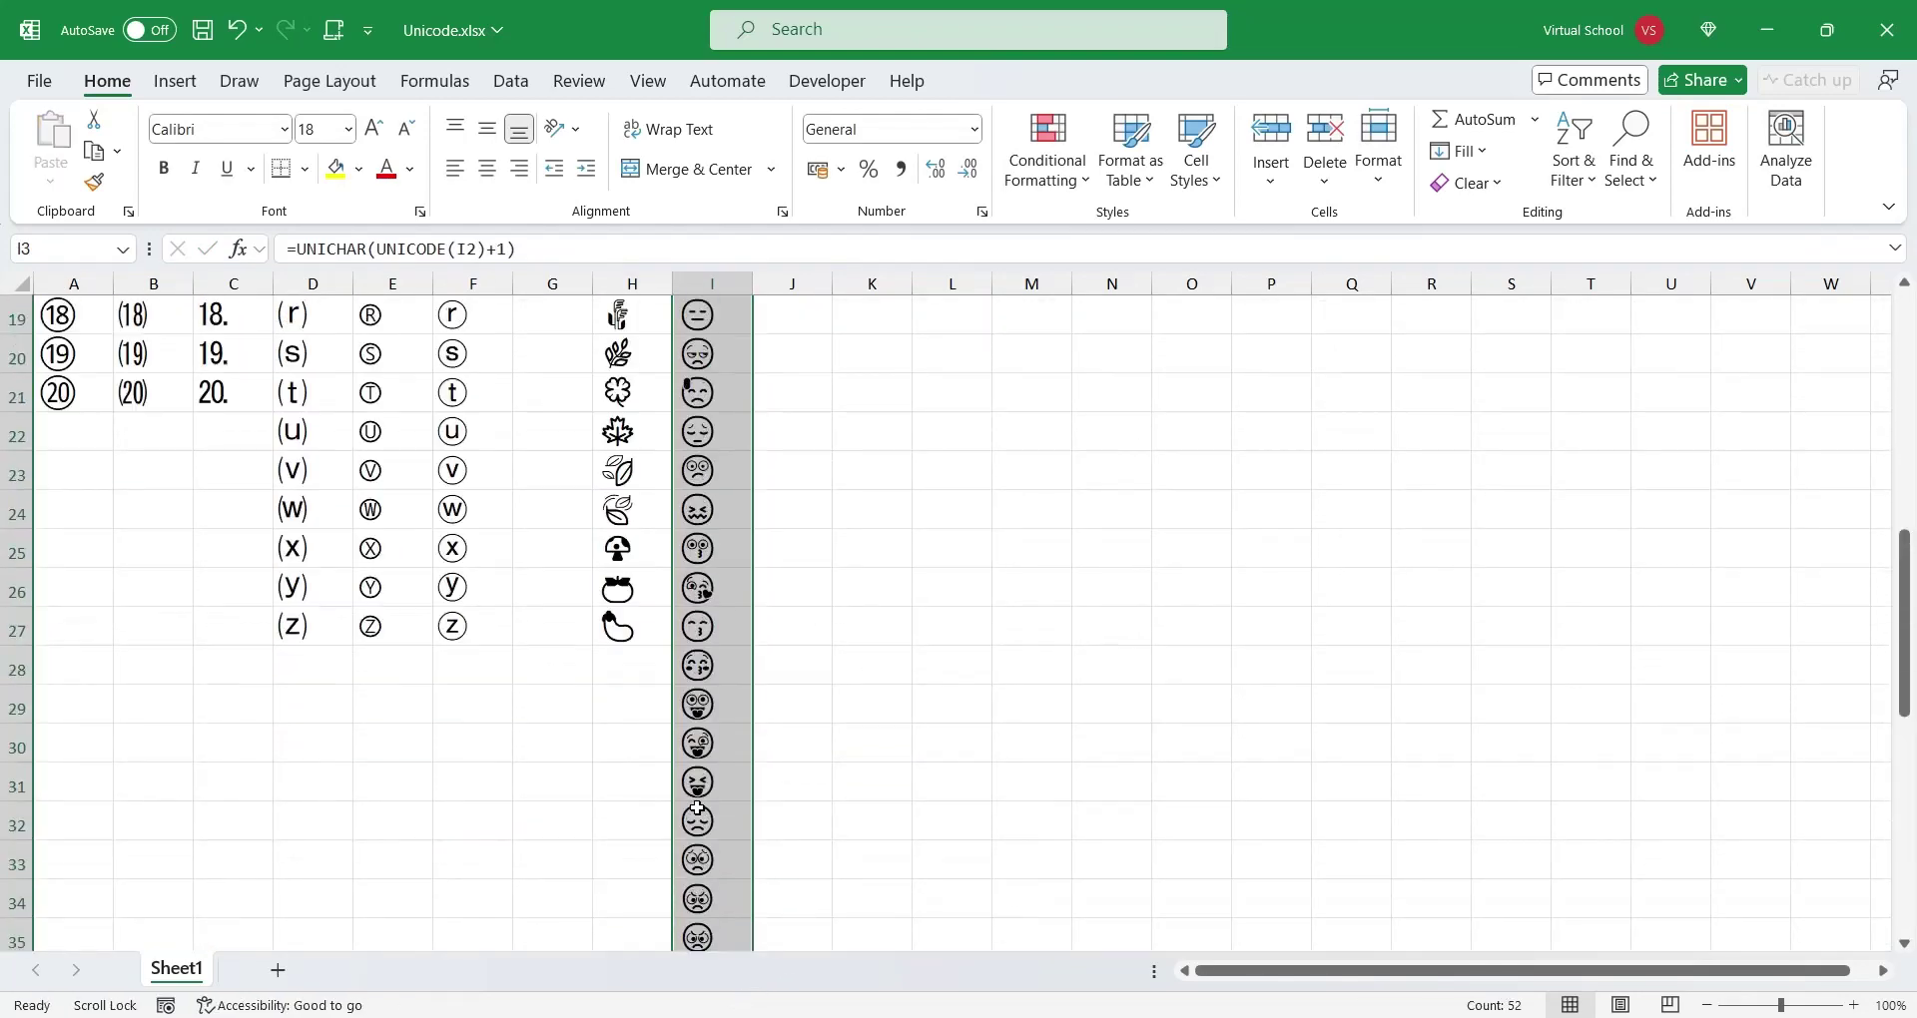
pyautogui.scroll(6, 697, 808)
pyautogui.click(712, 353)
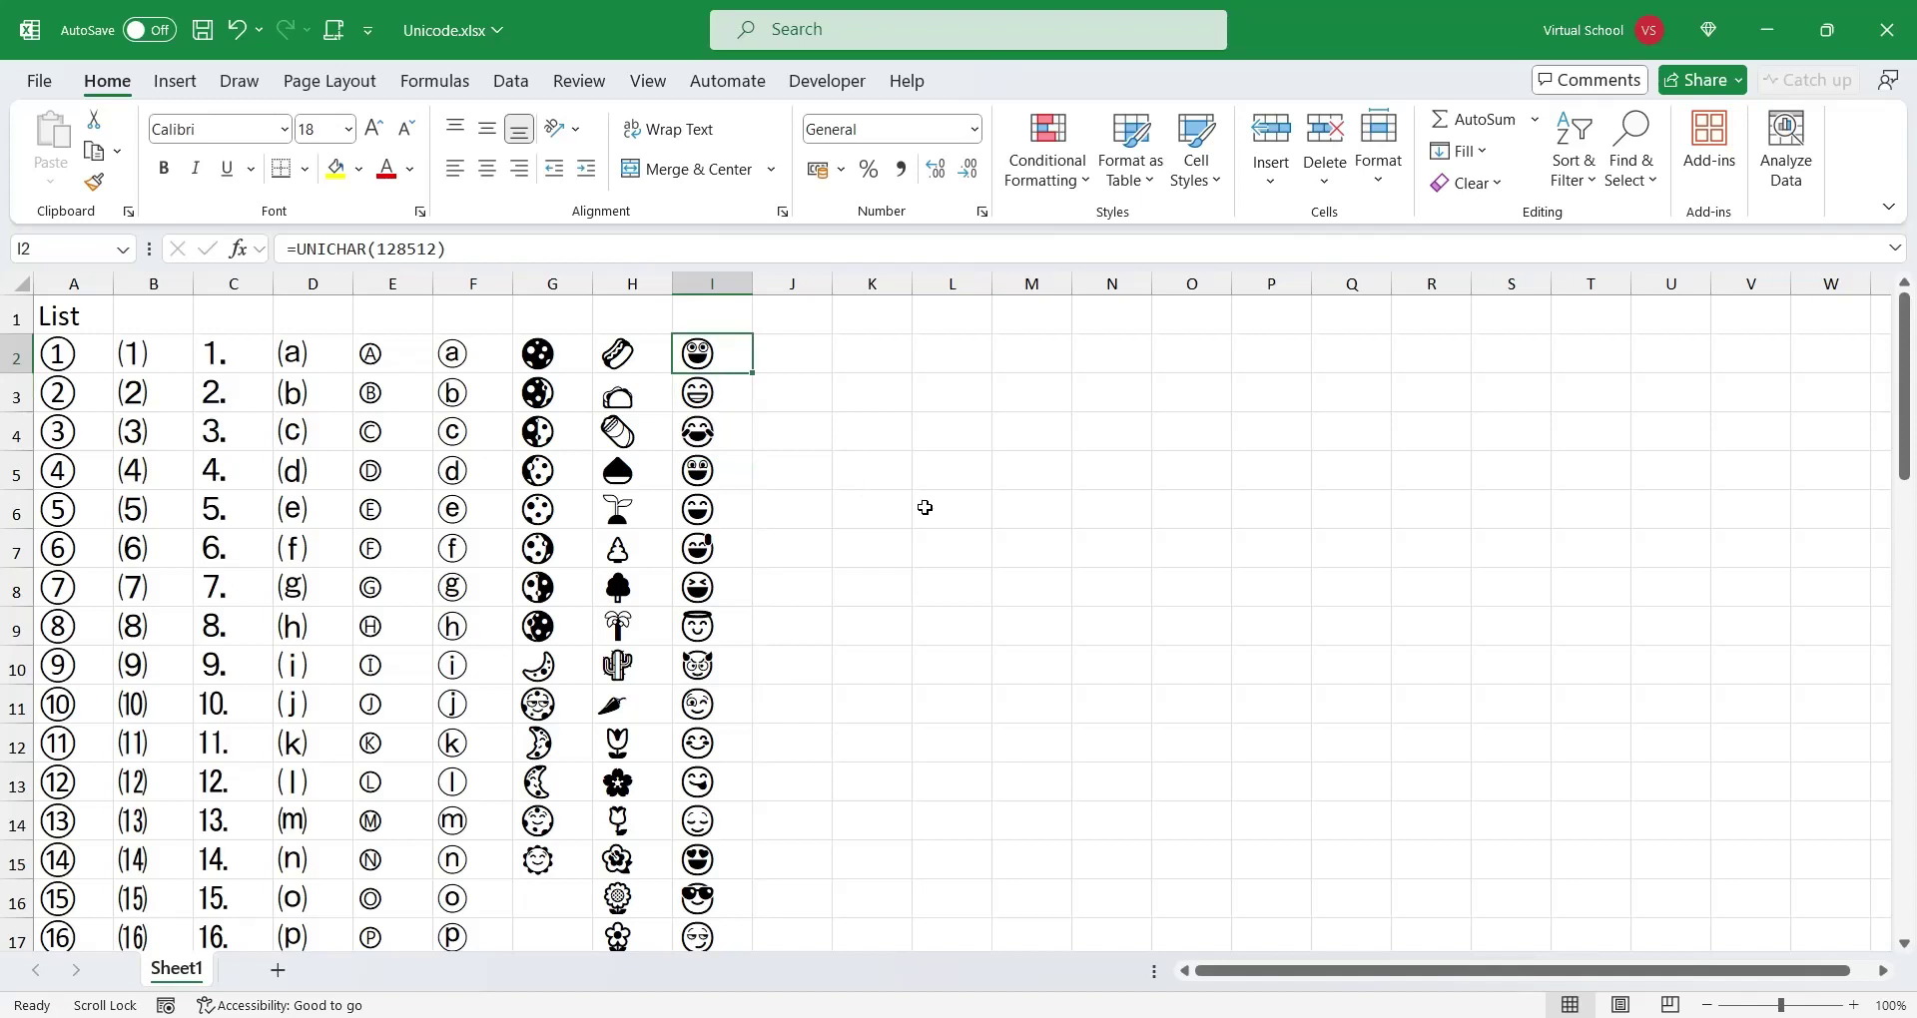